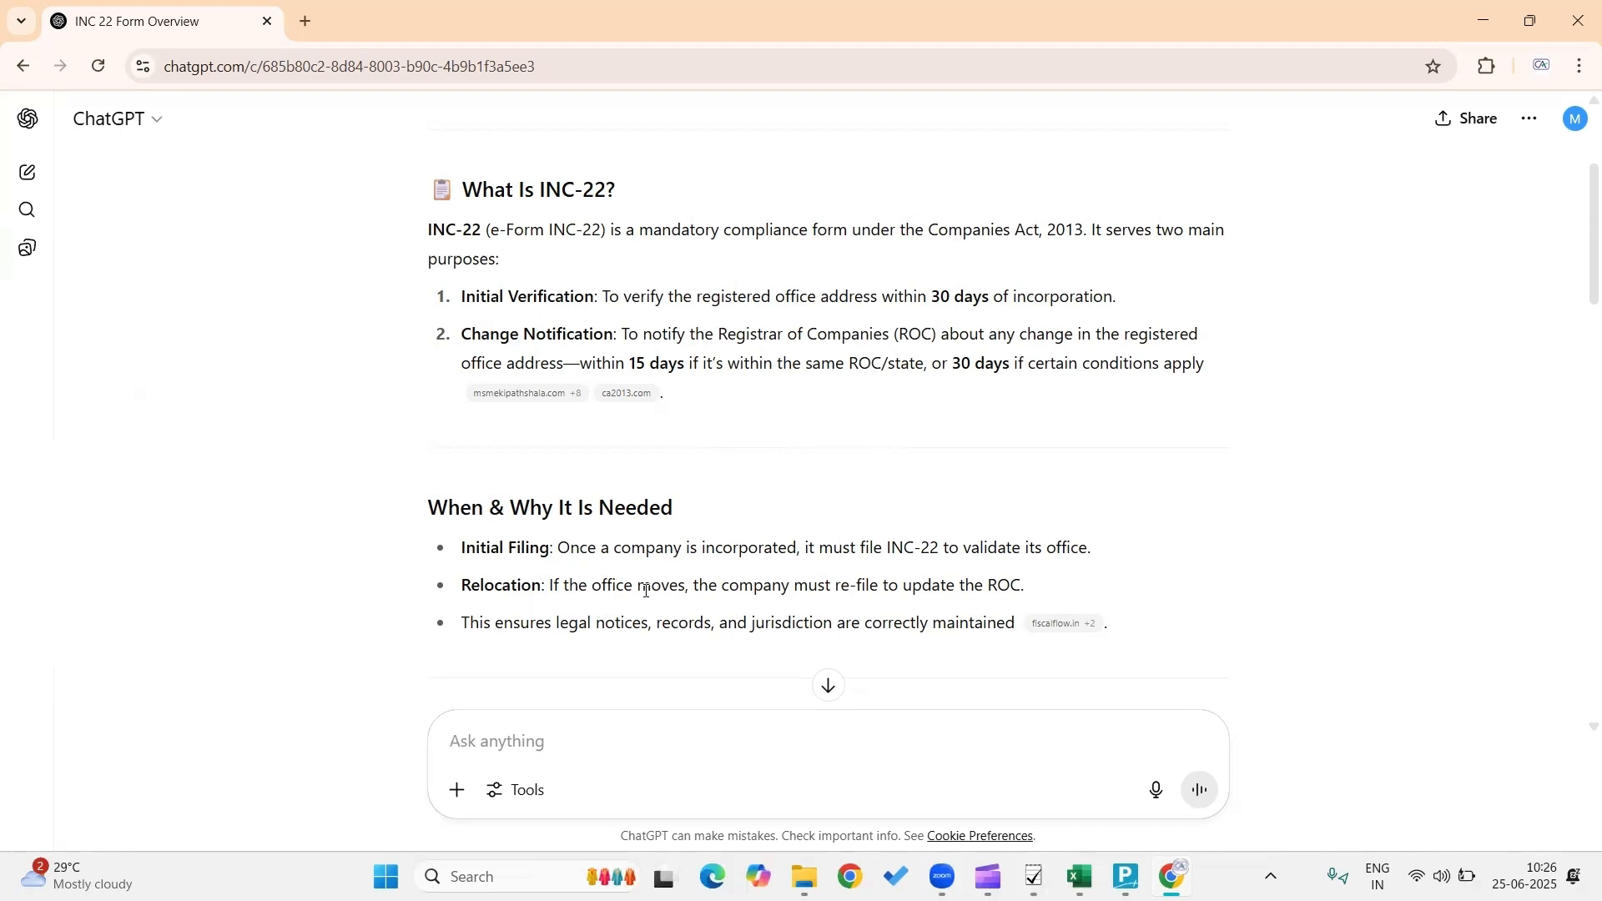
Open a new browser tab beside the ChatGPT conversation about INC-22
key(ctrl+t)
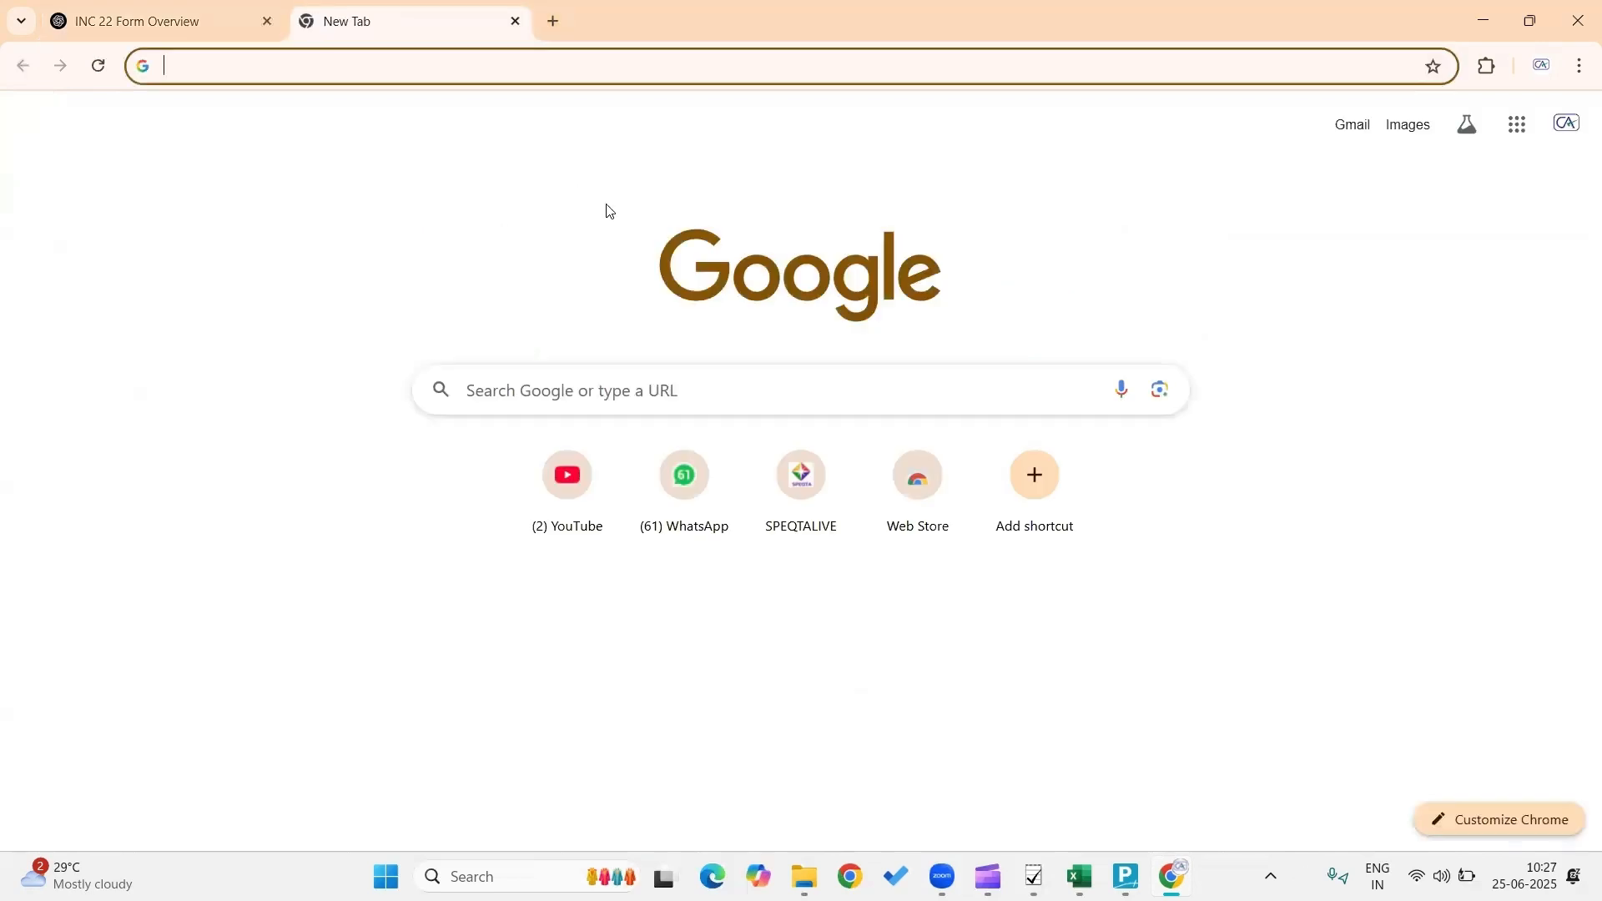
Search Google for 'mca login' and open the official MCA Login page
click(612, 377)
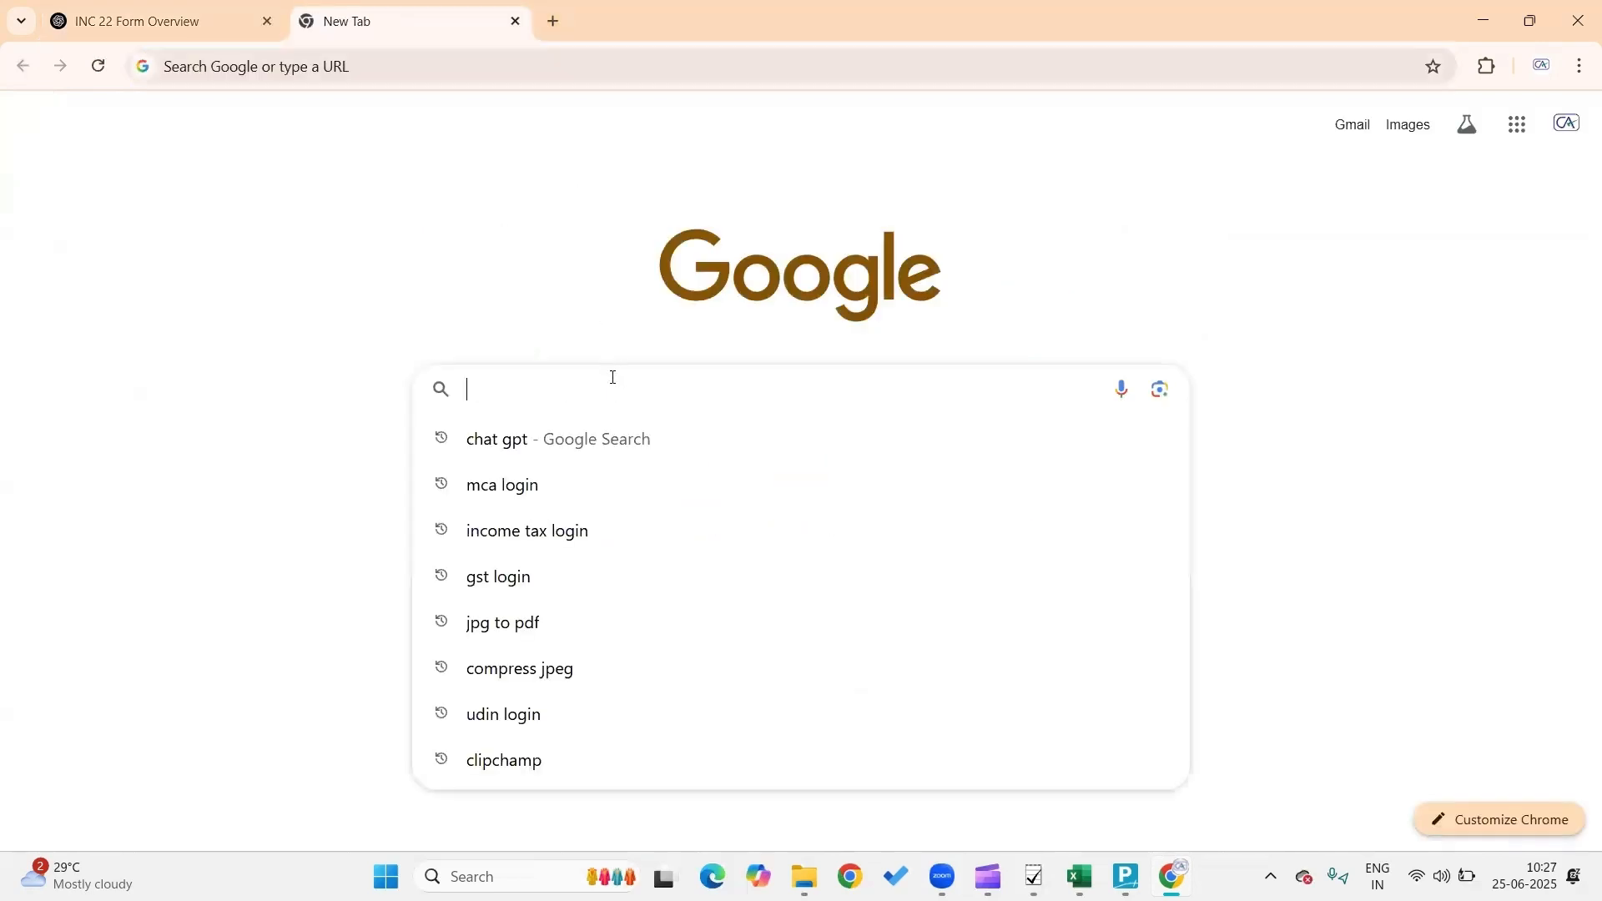
text(mca lo)
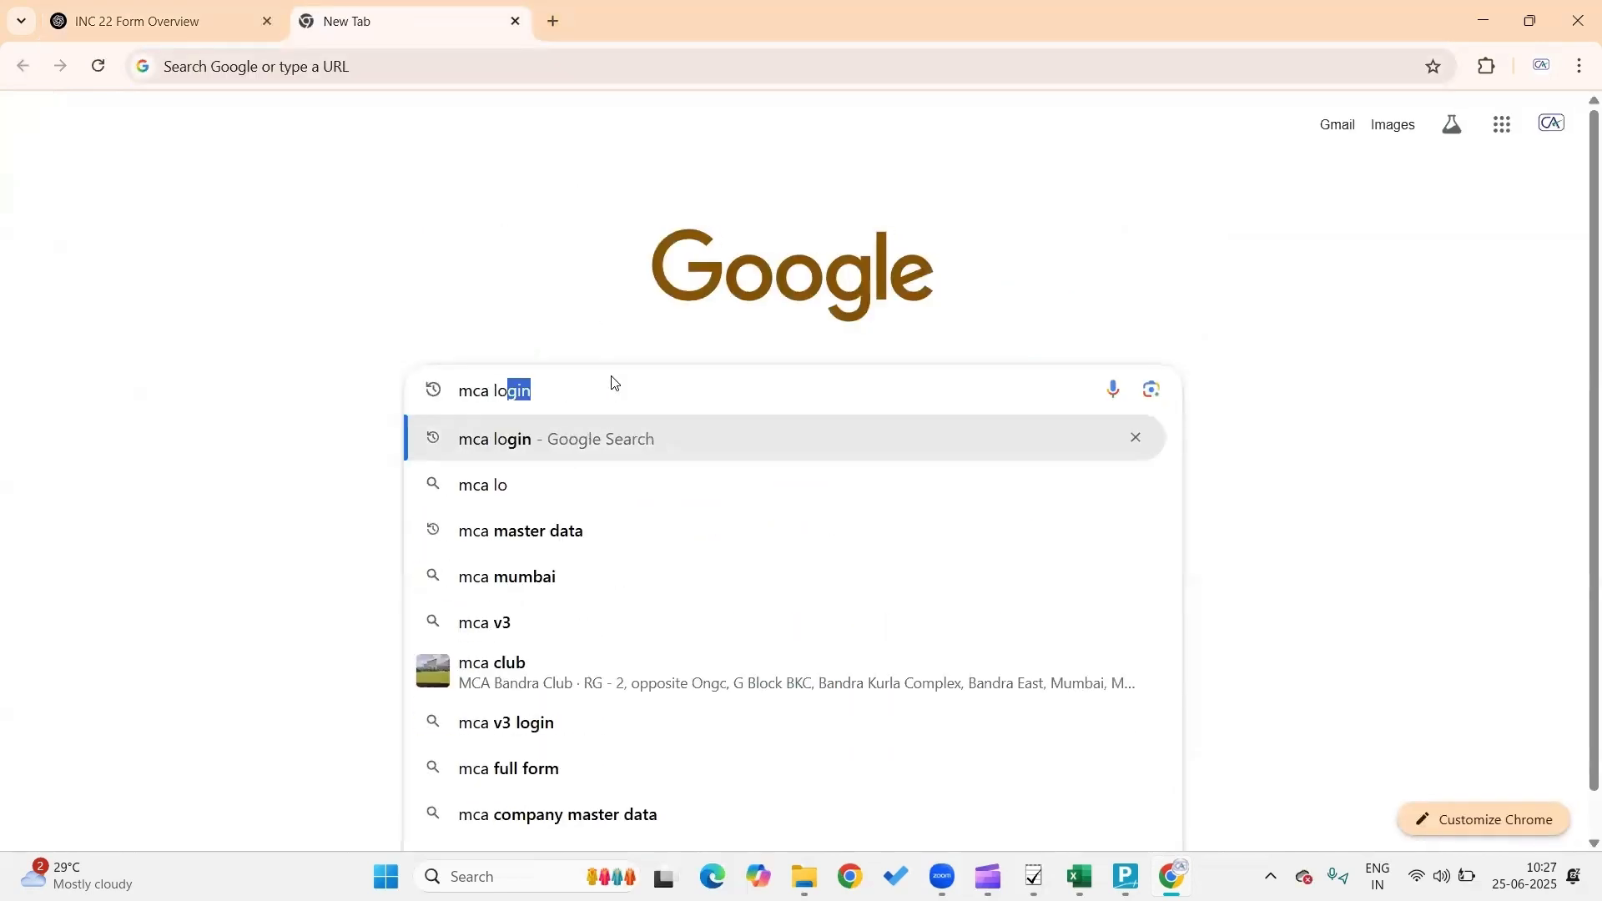
text(gin)
key(Return)
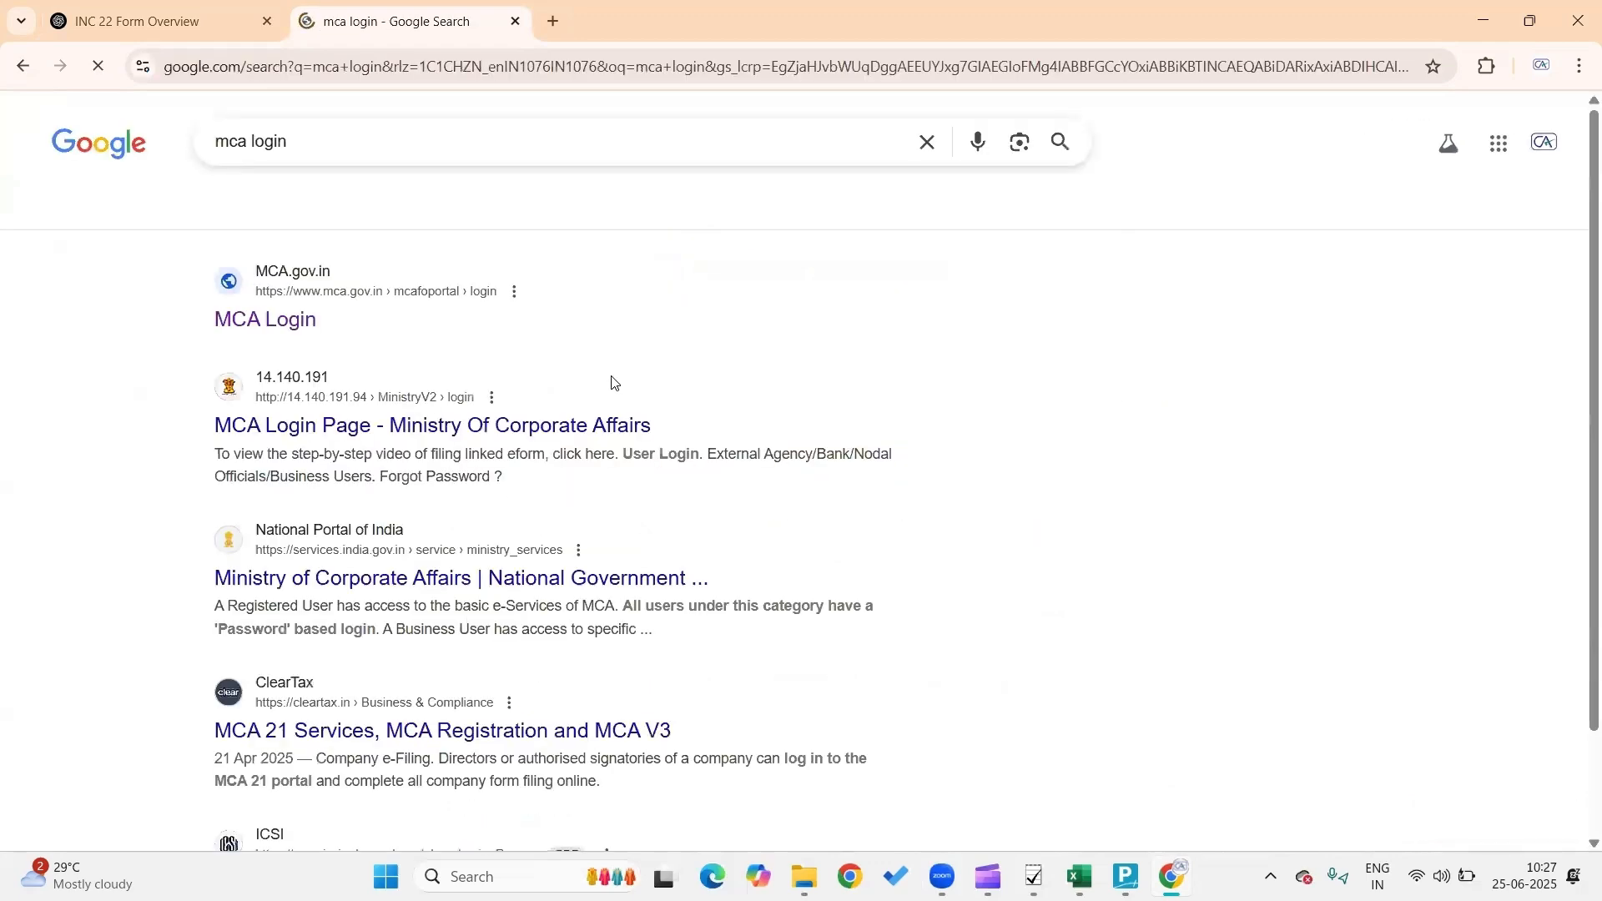
click(255, 330)
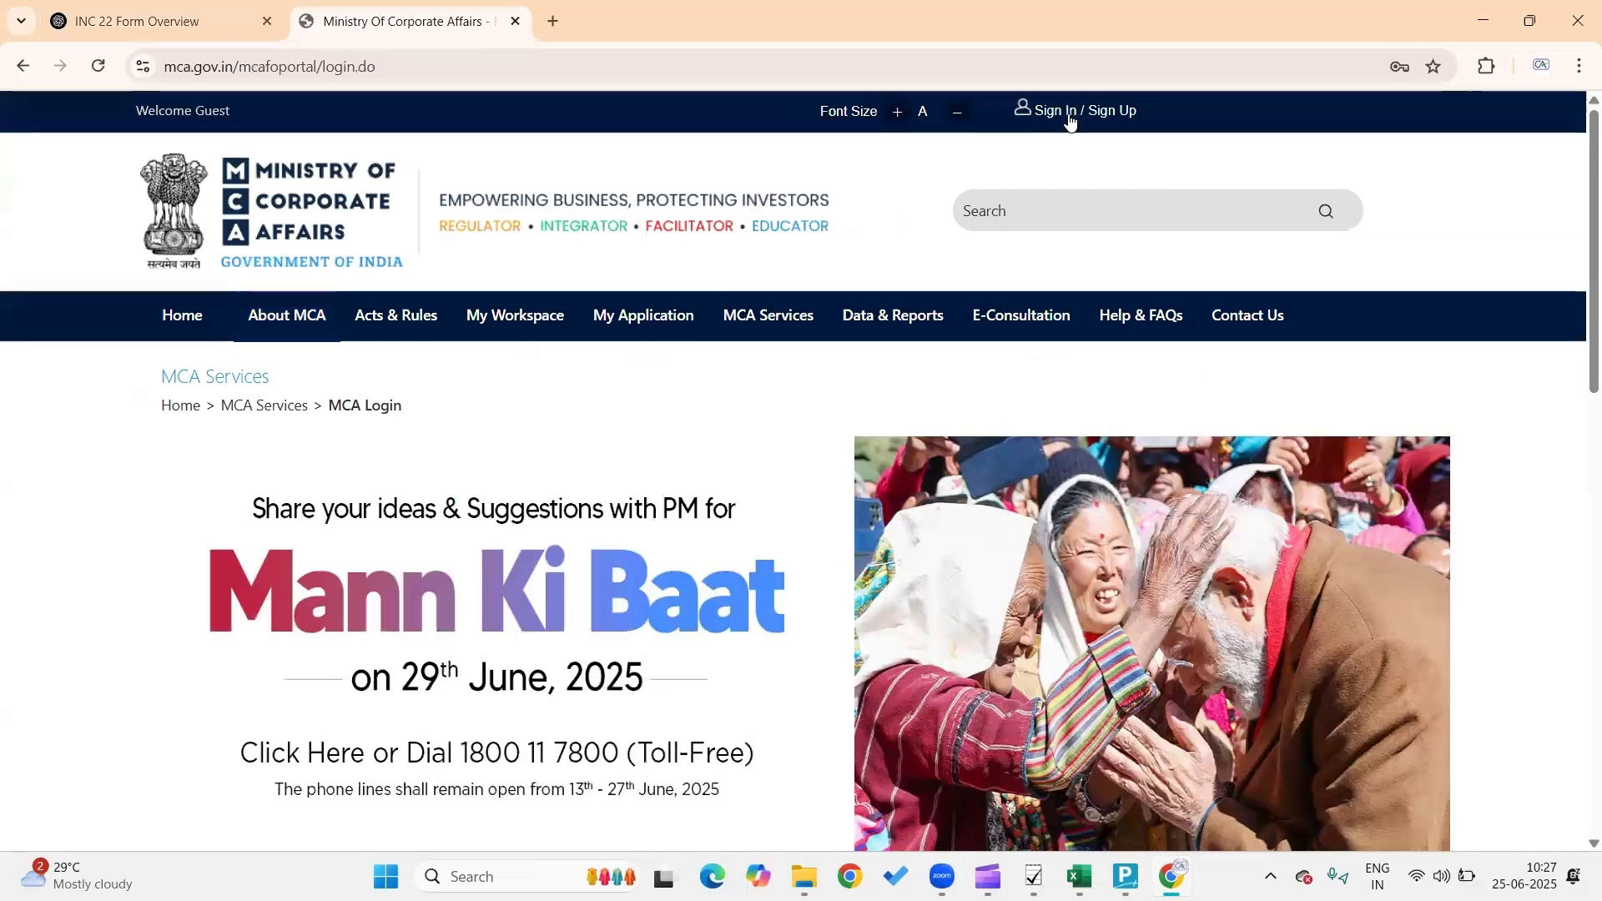
Sign in to the MCA portal, entering the captcha code shown on the login form
click(1071, 117)
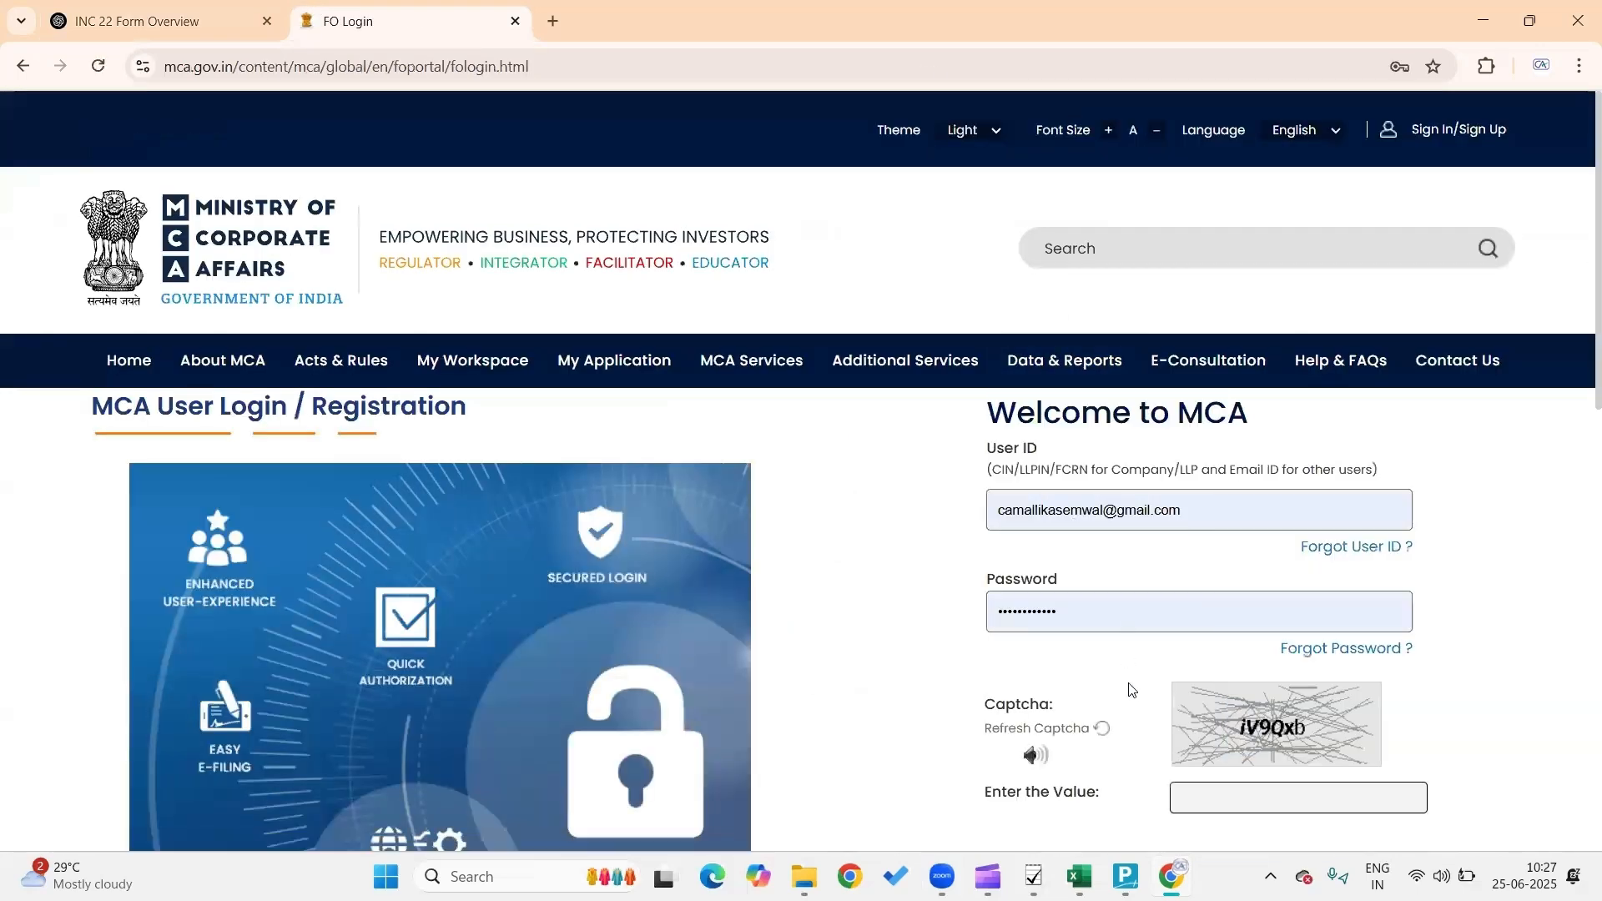
click(1229, 794)
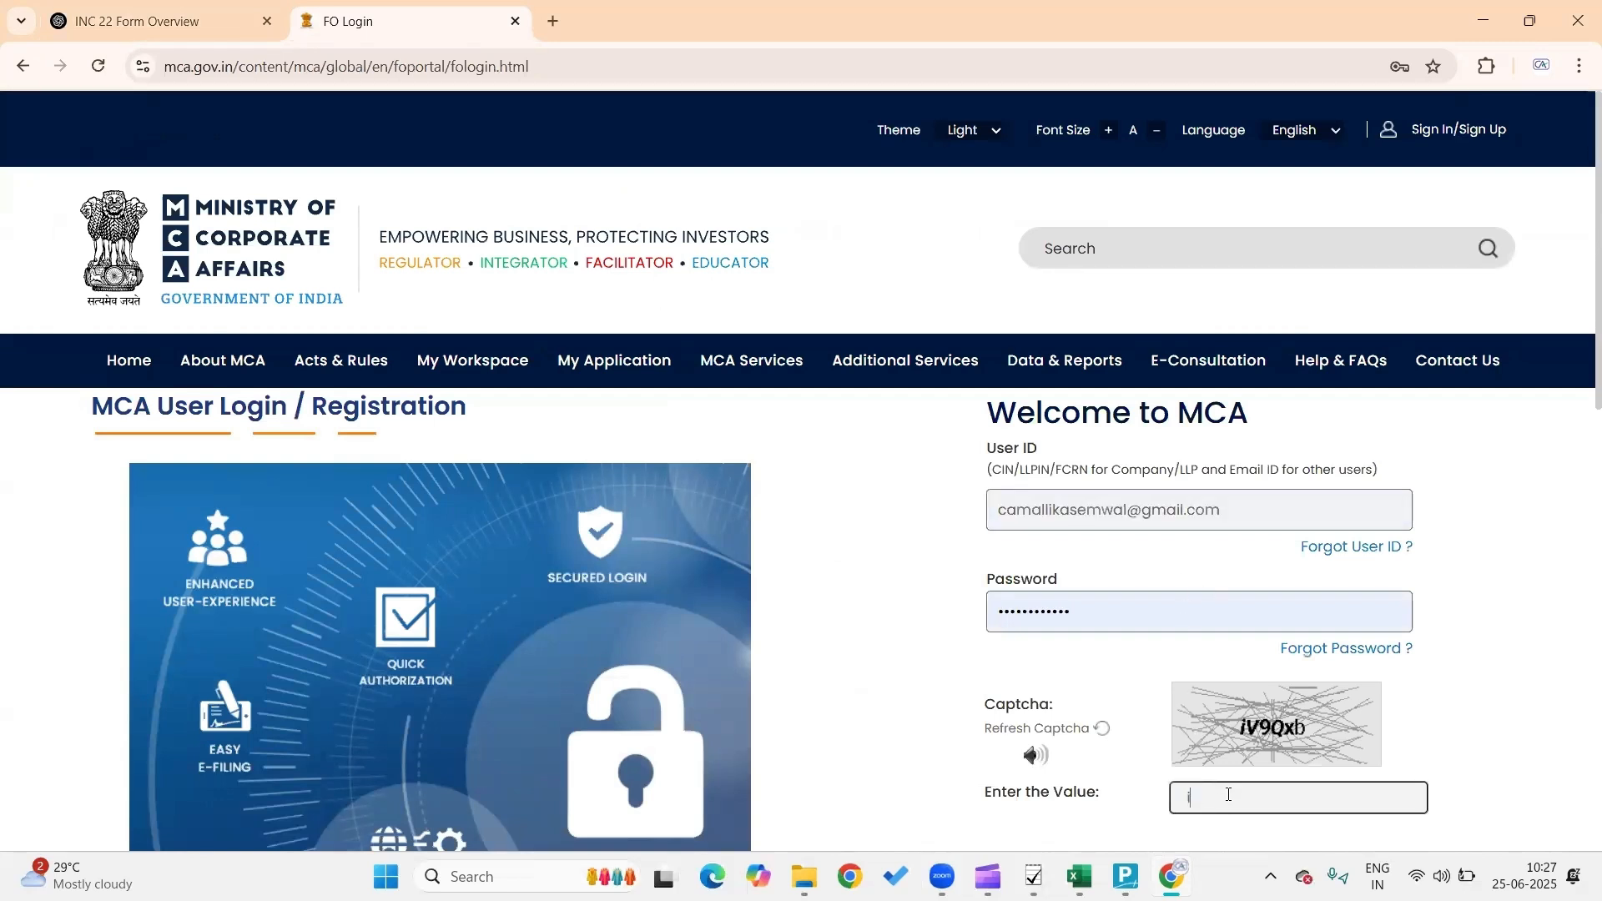
text(iV9Qxb)
scroll(1229, 795, down, 2)
scroll(1230, 800, down, 2)
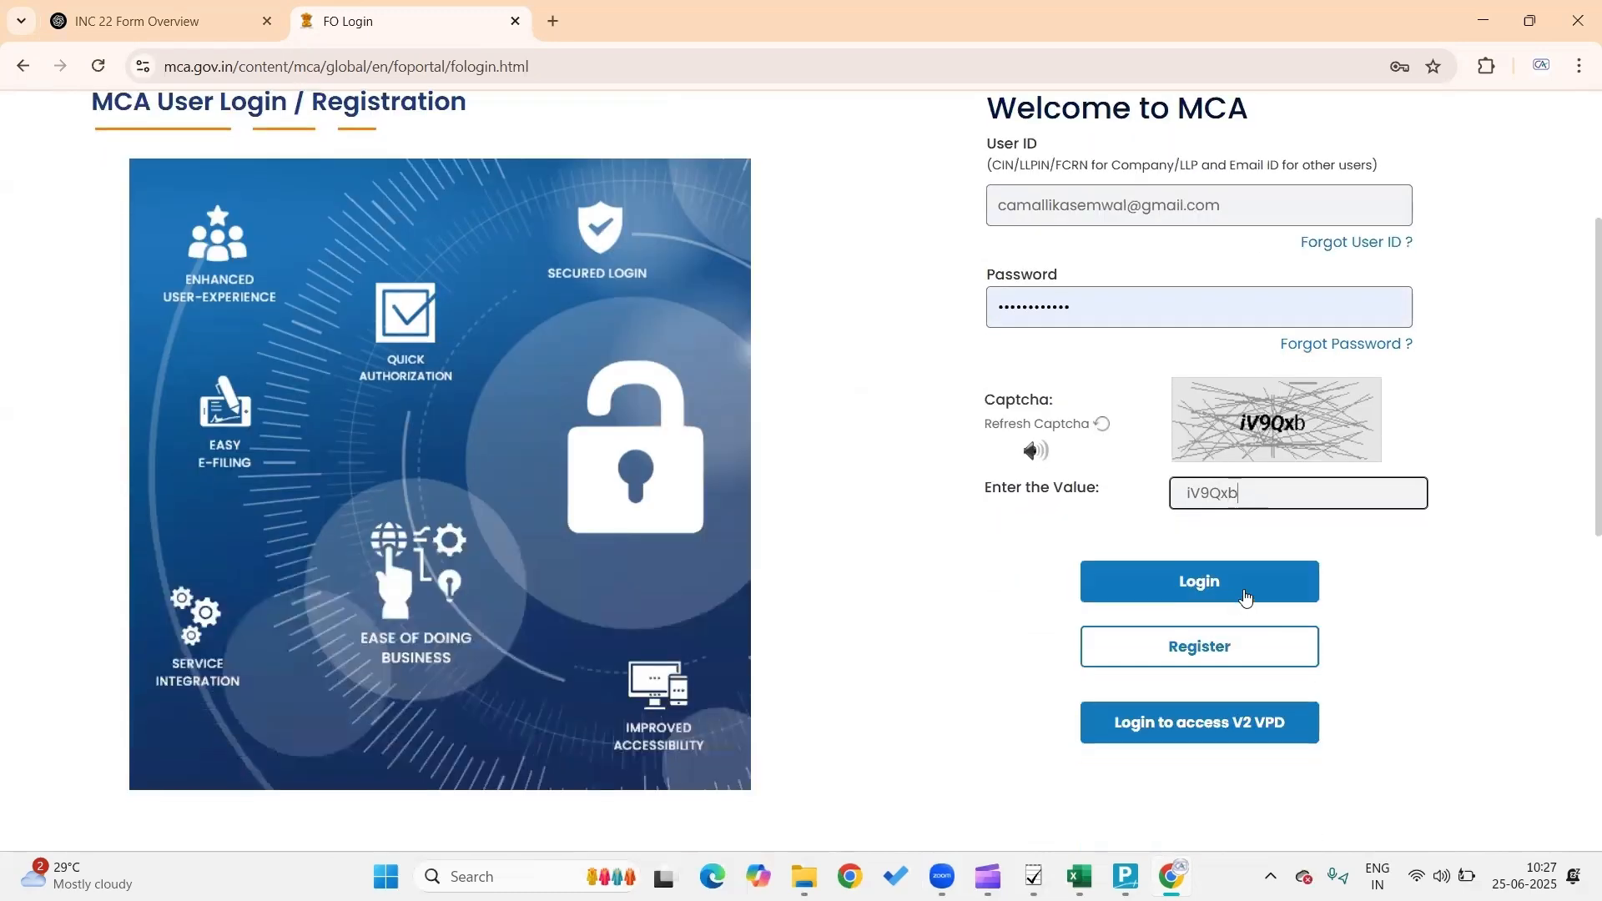
click(1245, 595)
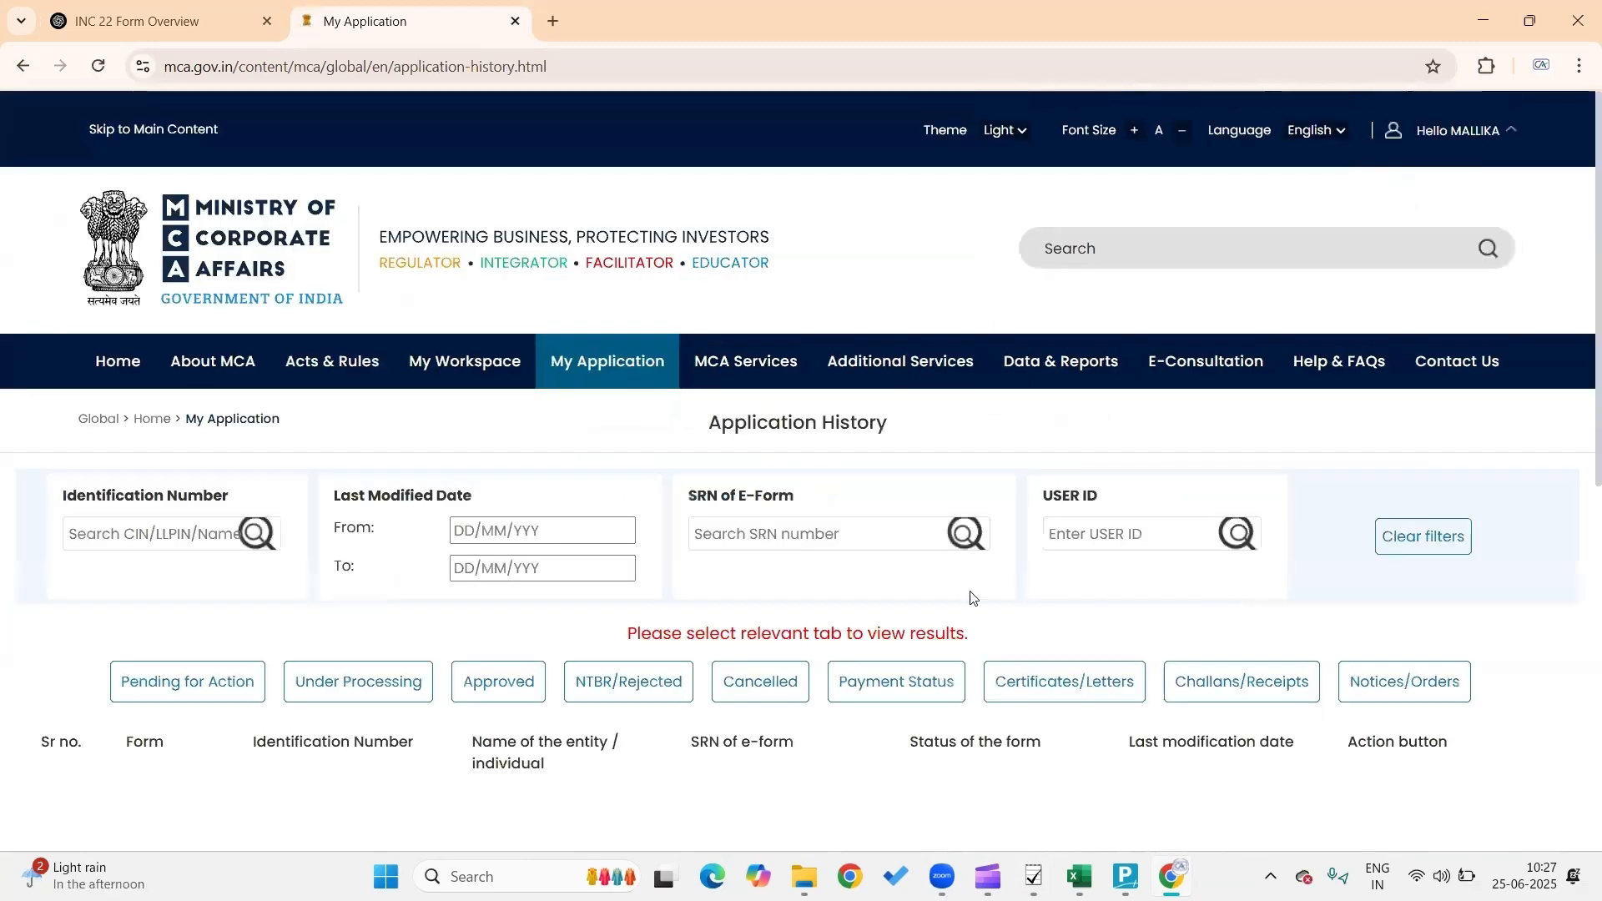
Go through MCA Services > Company e-Filing > Incorporation & Change services to open Form INC-22
scroll(932, 442, down, 1)
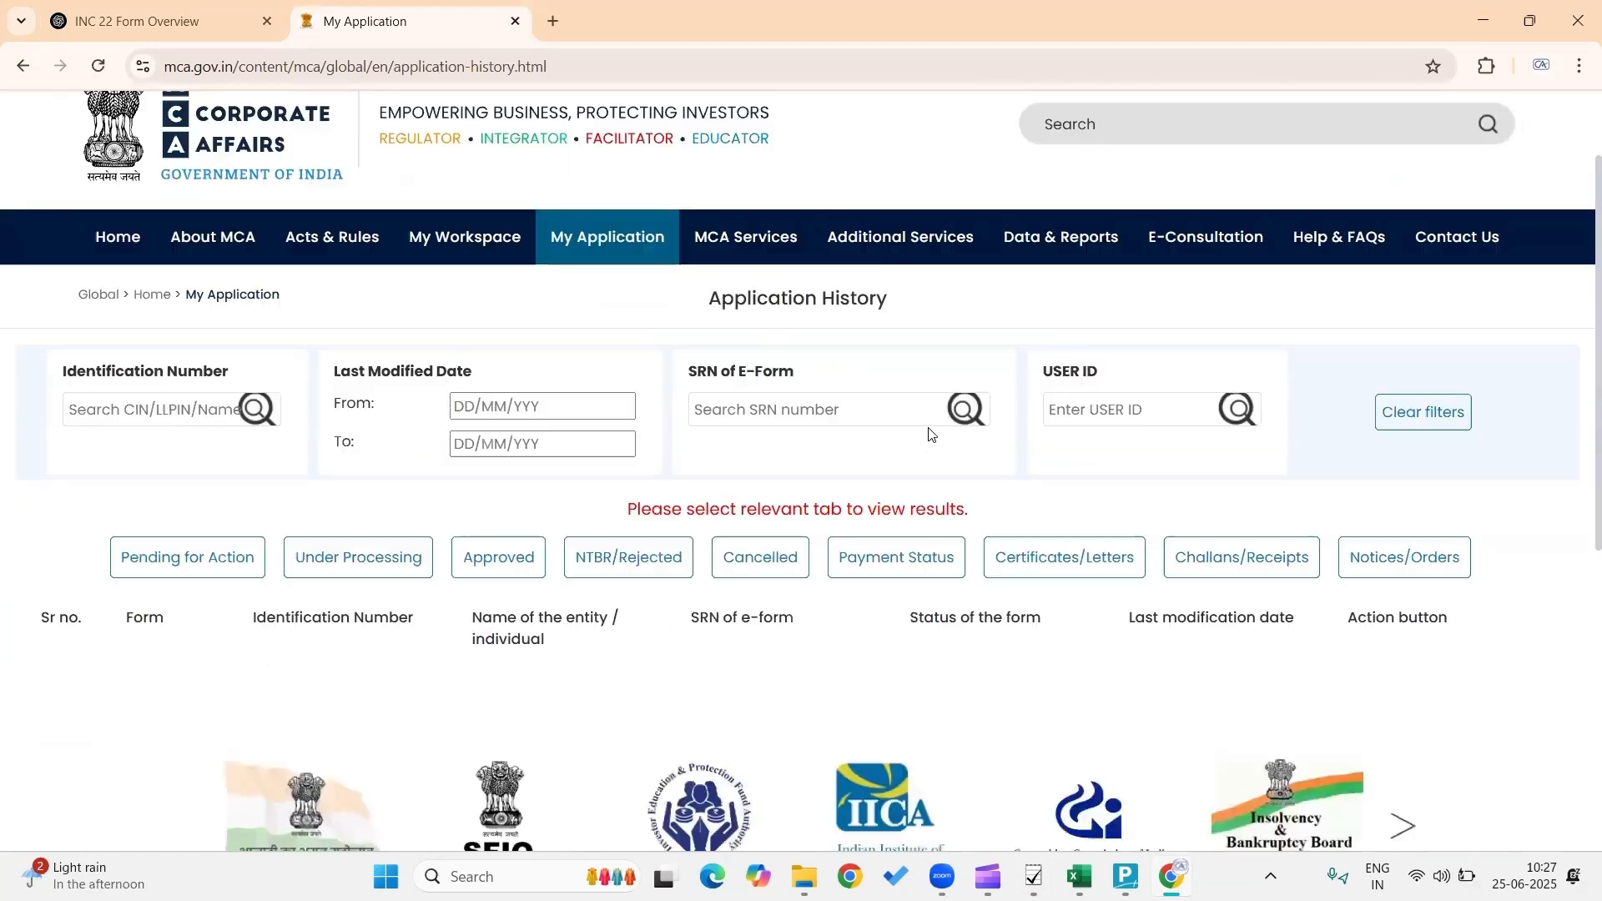
mouse_move(737, 250)
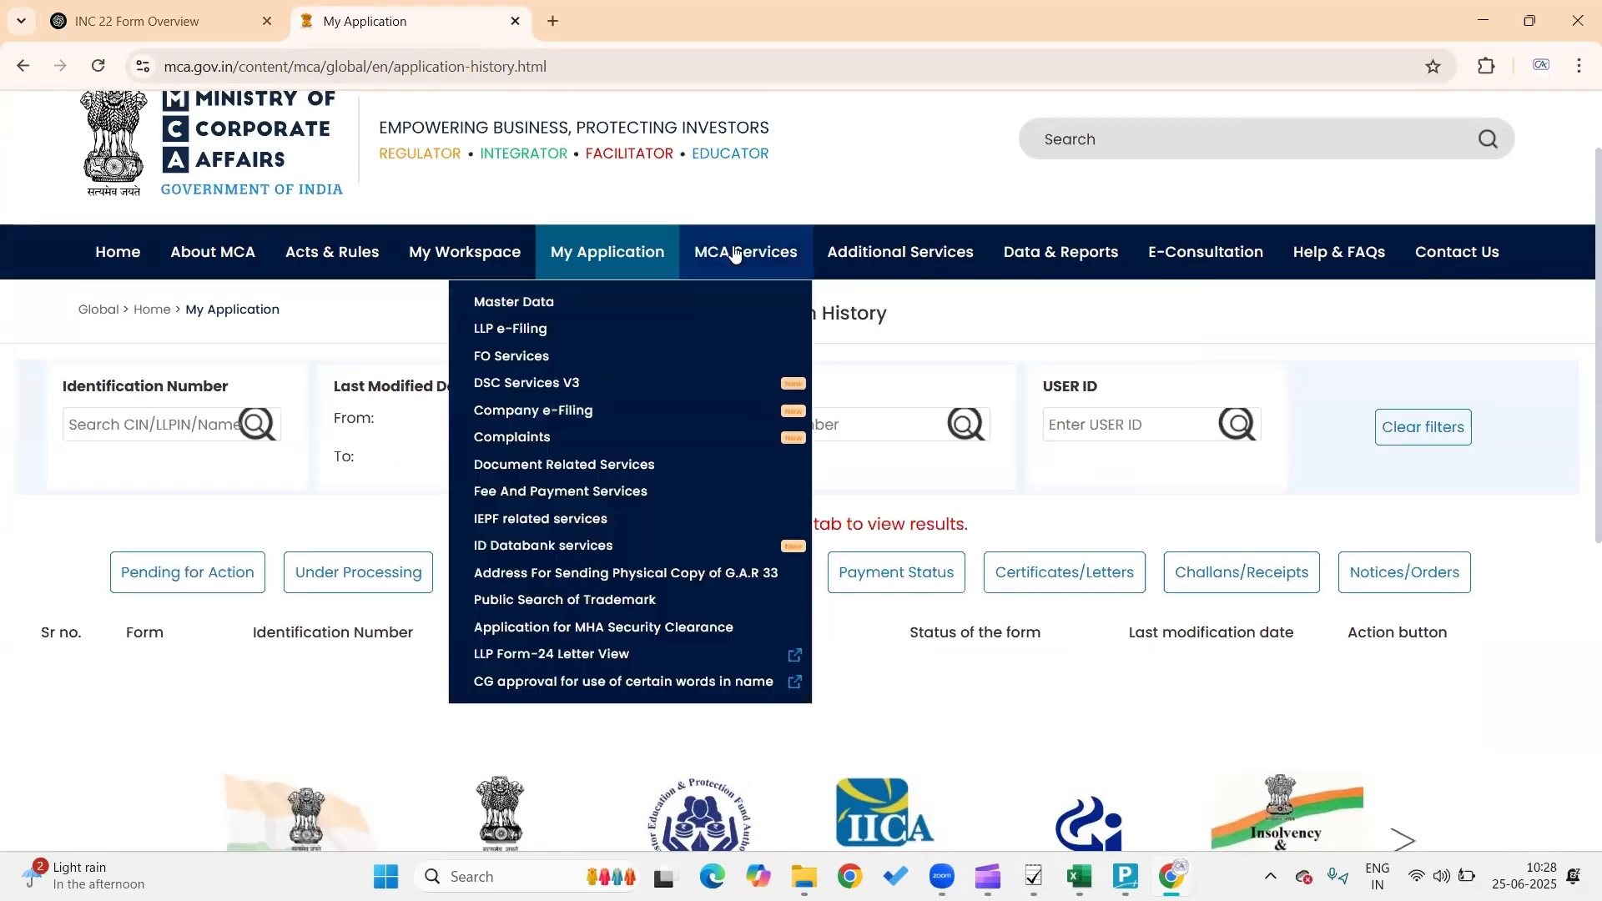
mouse_move(735, 394)
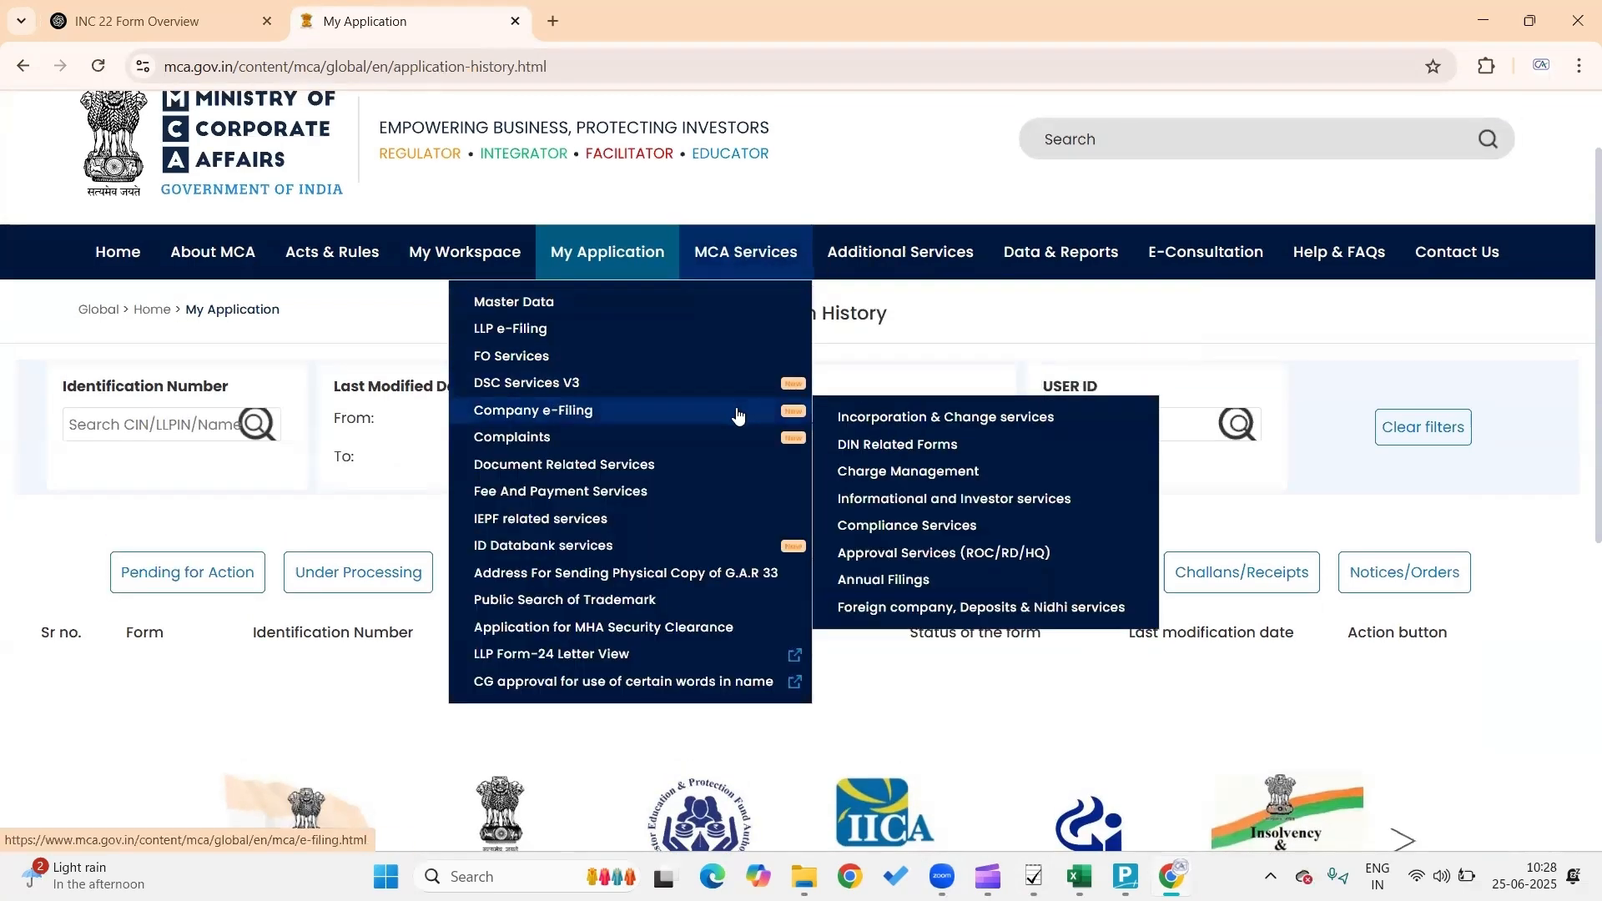
mouse_move(852, 417)
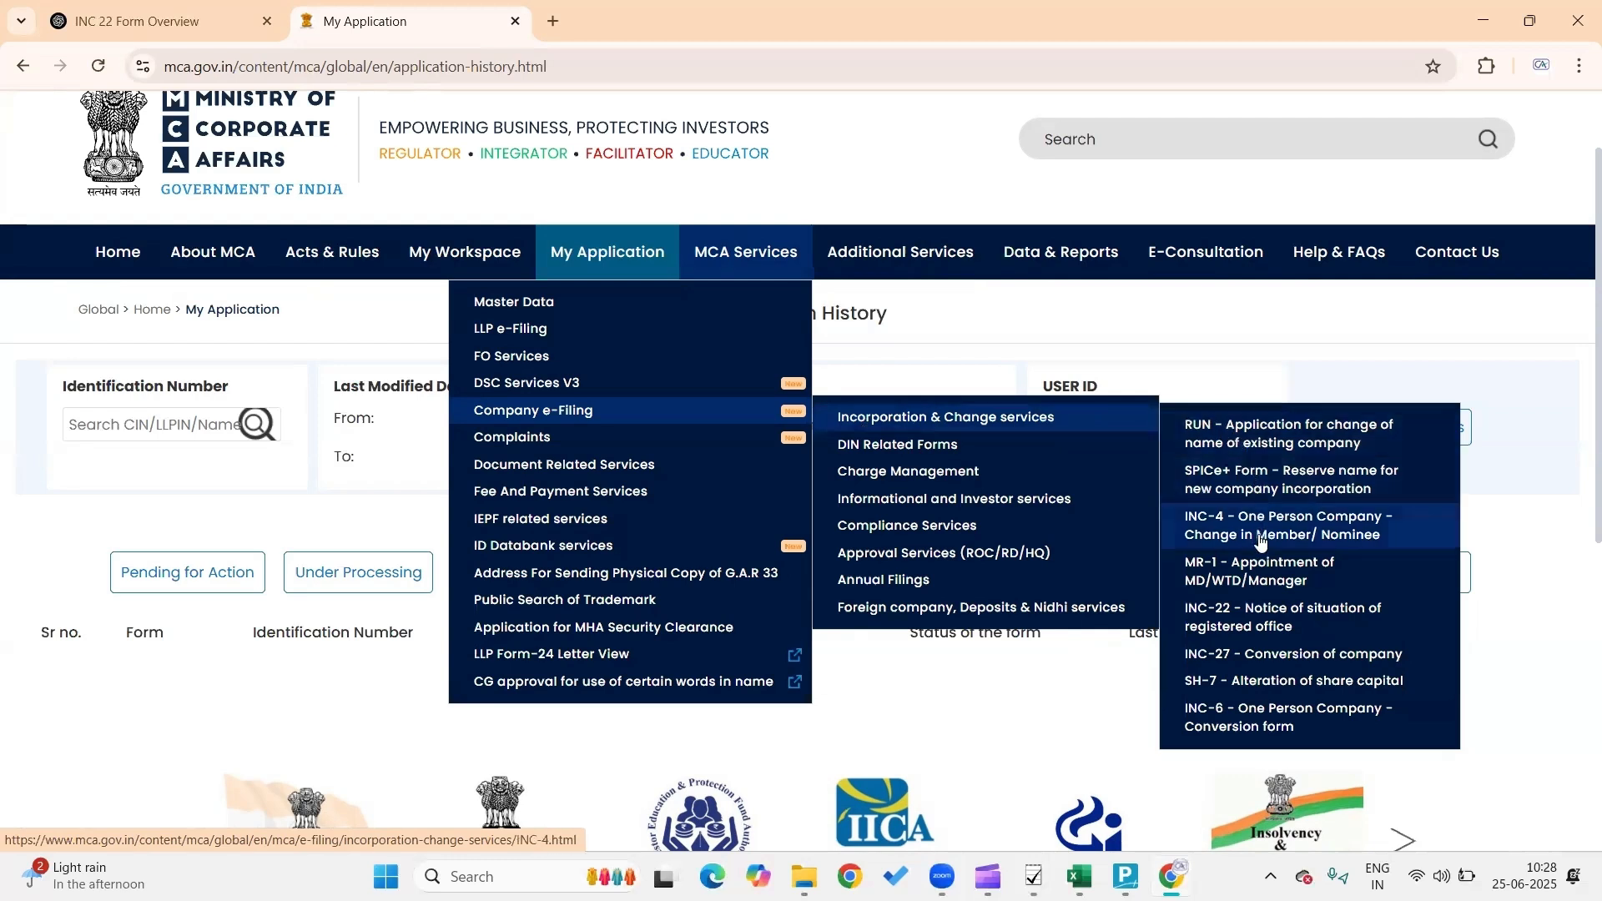
click(1249, 626)
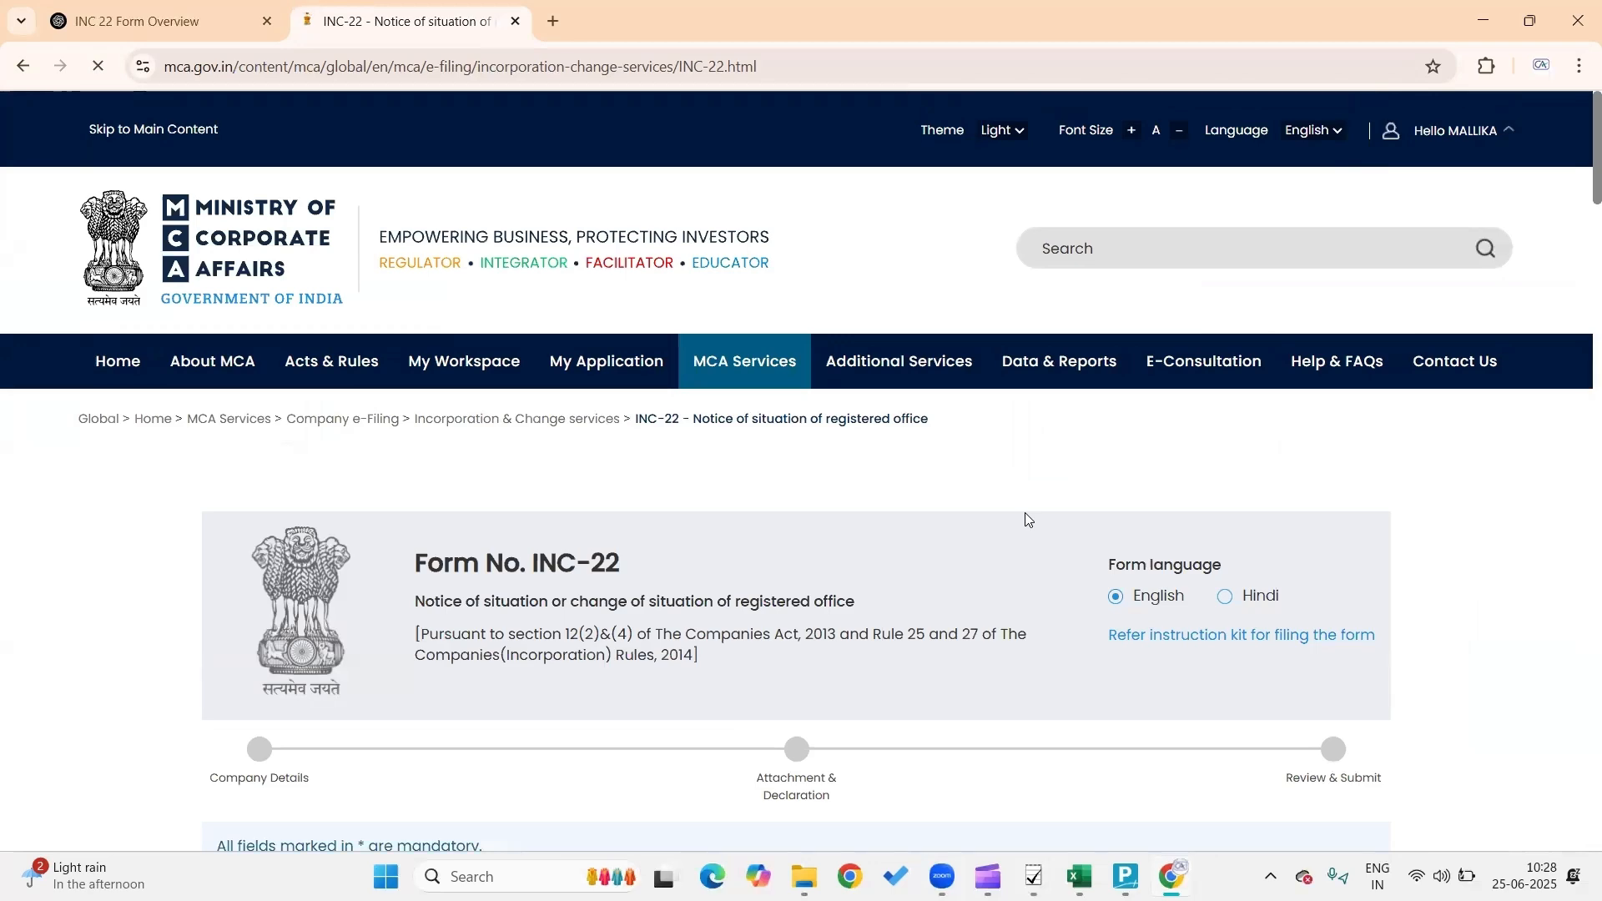
Scroll through the blank INC-22 form and show the Purpose of filing choices
scroll(1025, 512, down, 1)
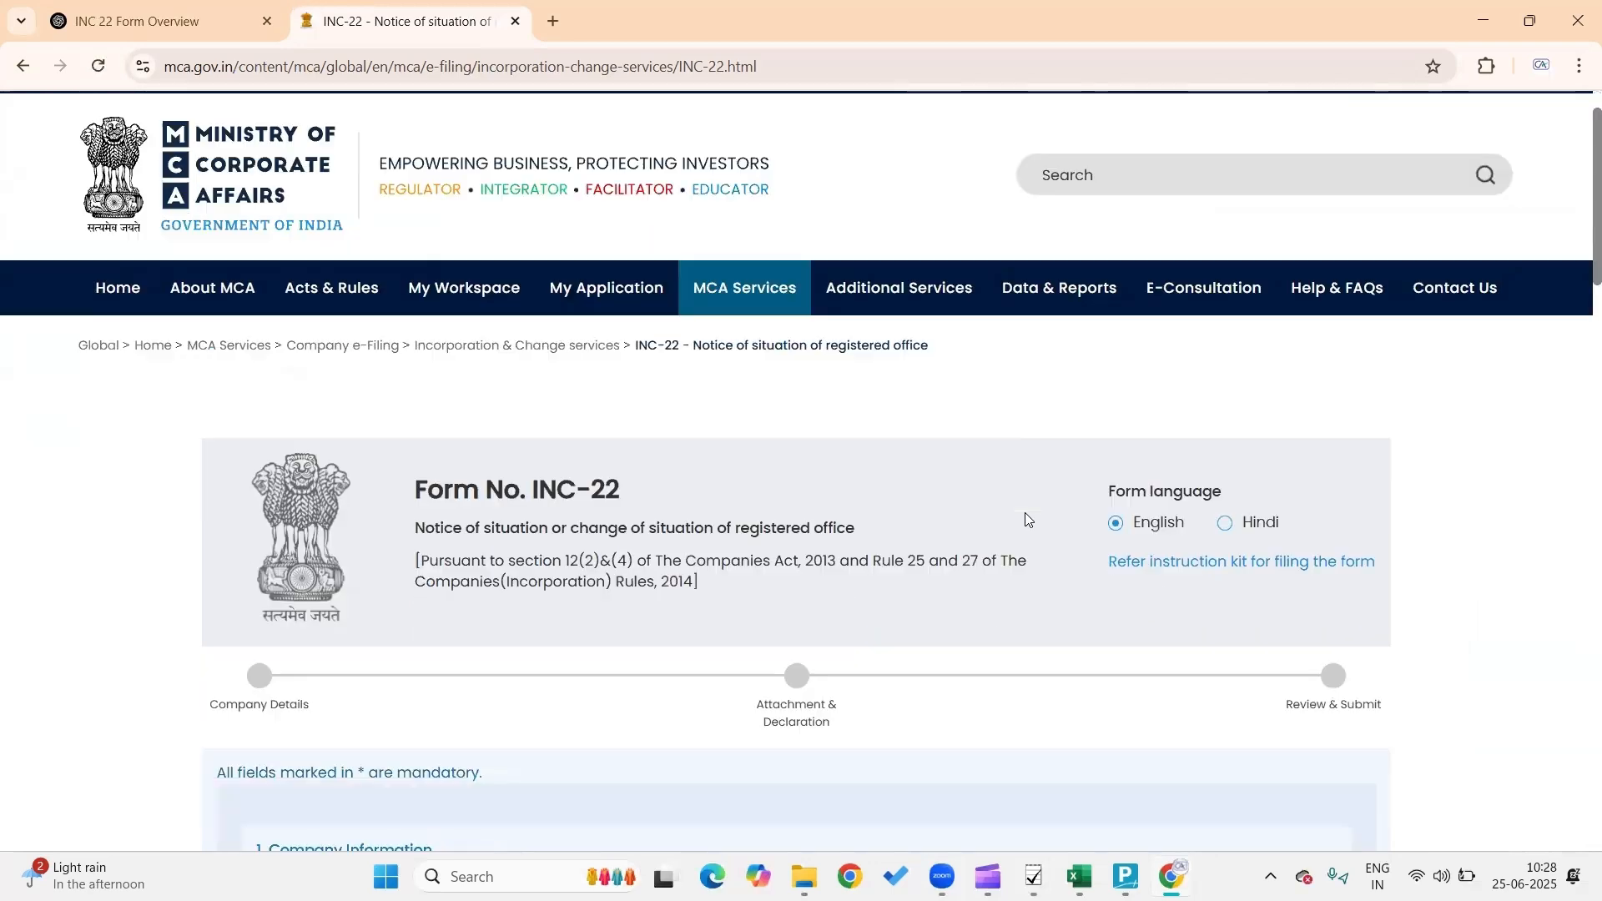
scroll(1028, 519, down, 2)
scroll(1028, 519, down, 2)
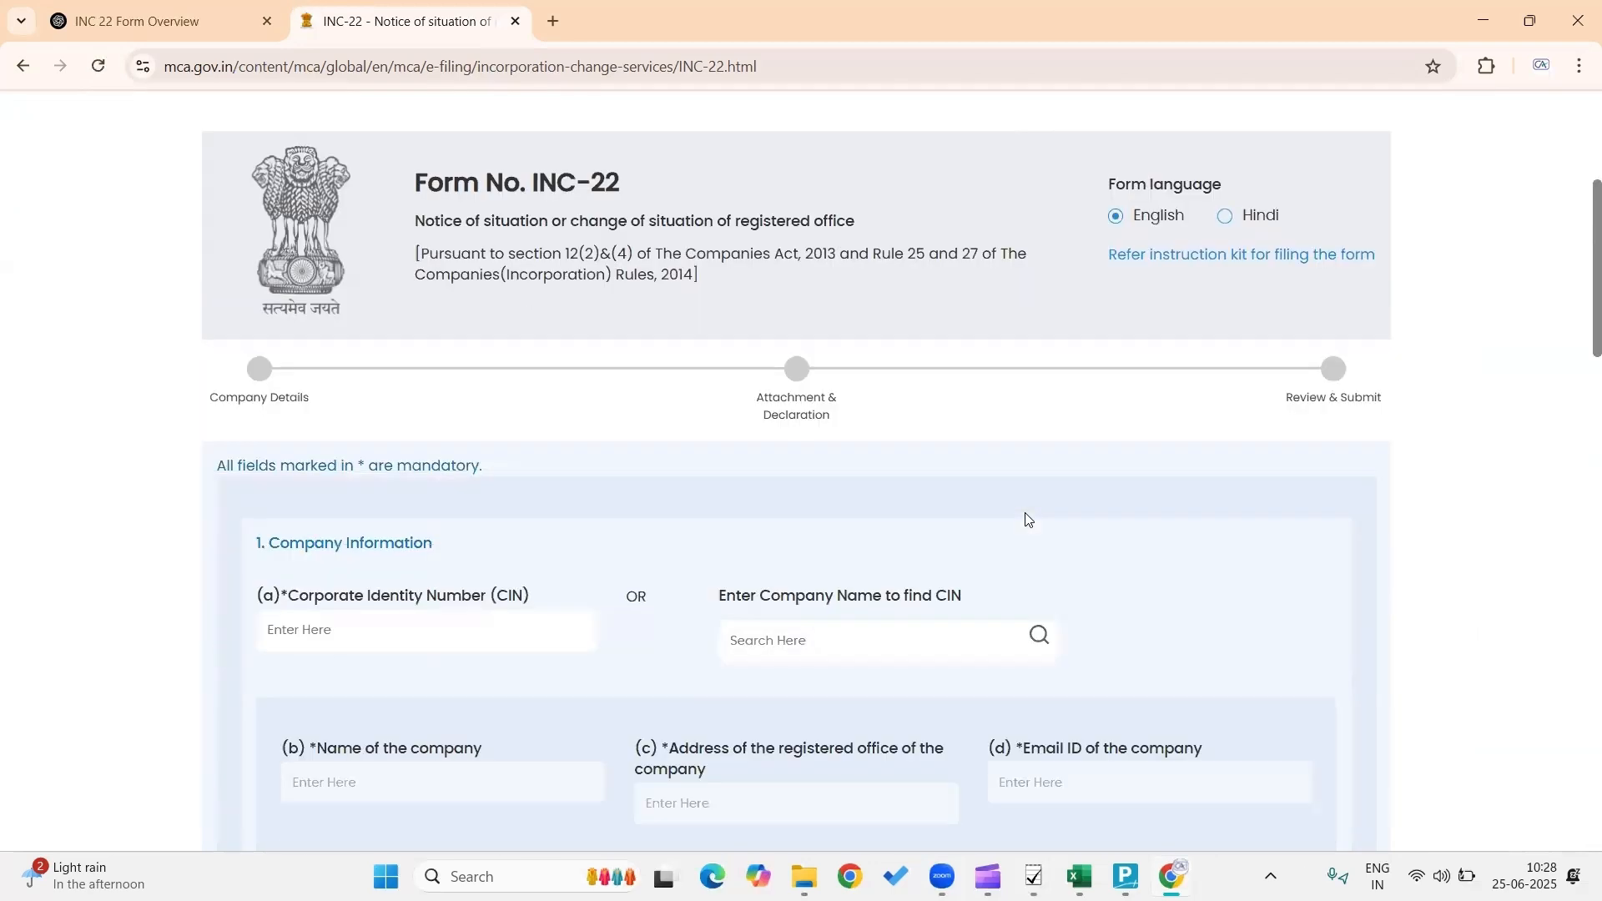
scroll(1027, 519, down, 2)
scroll(1028, 519, down, 2)
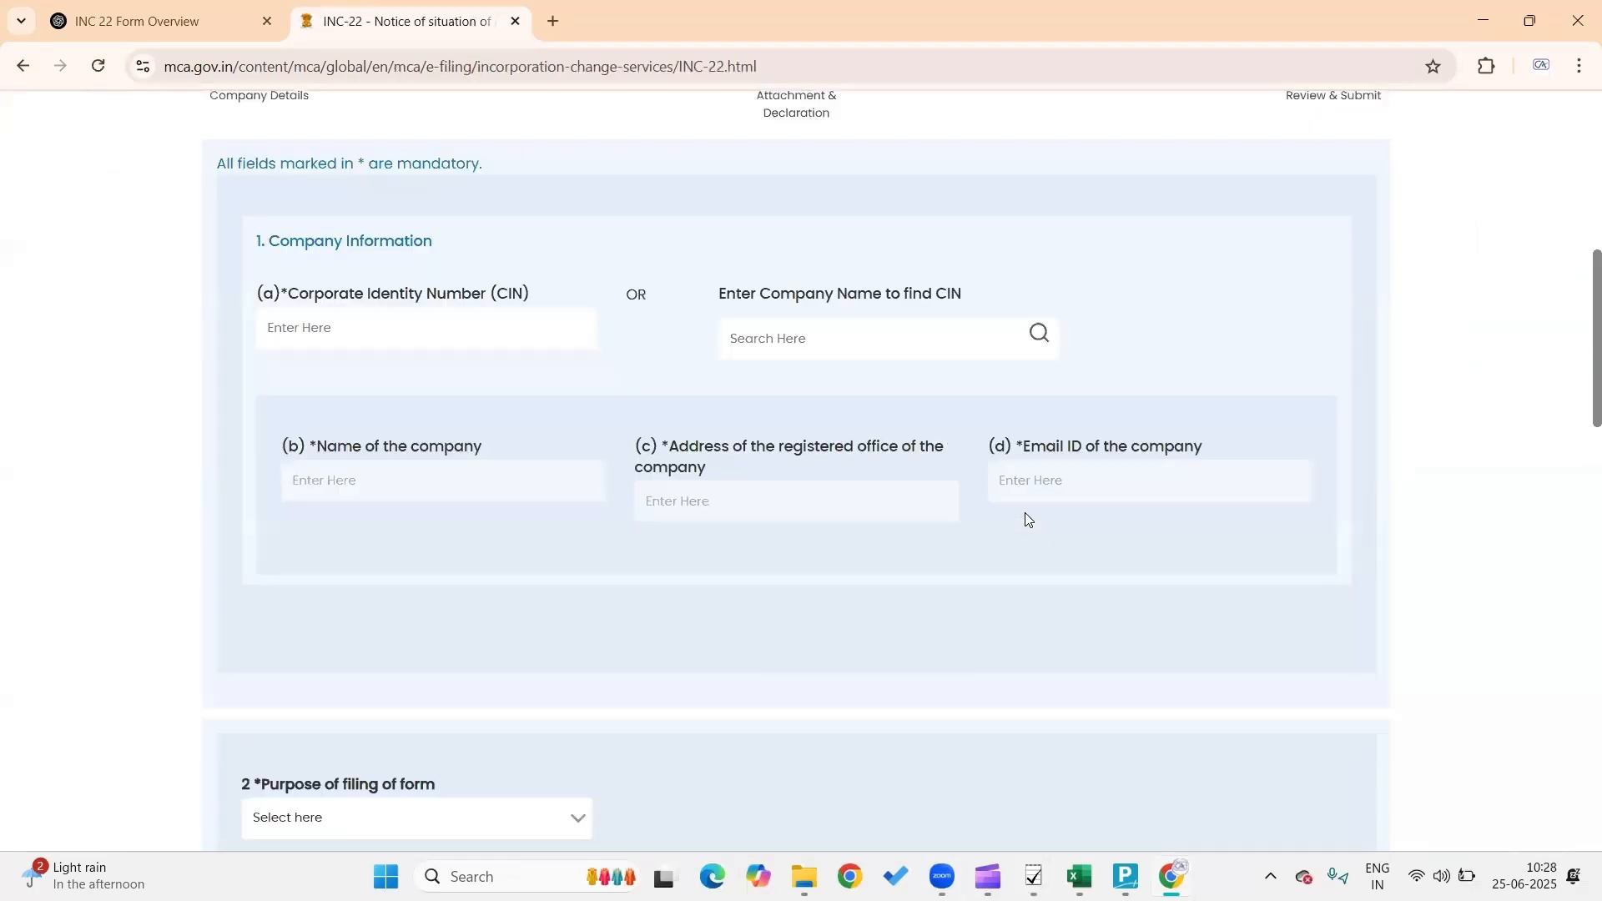
scroll(1025, 519, down, 5)
scroll(1025, 519, up, 5)
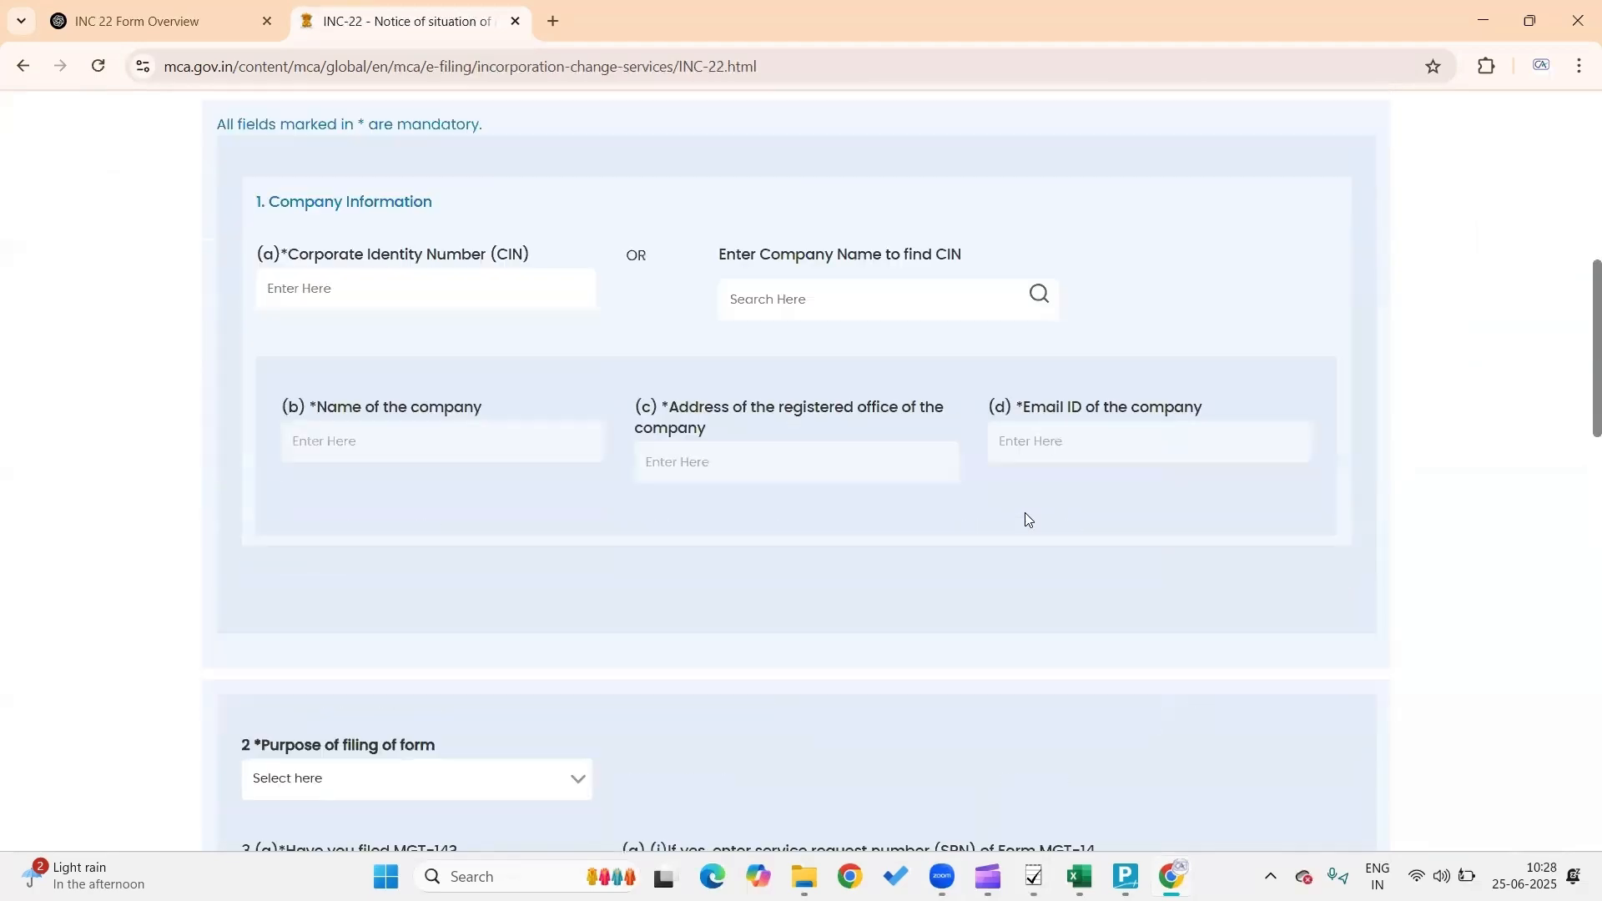
scroll(1025, 519, up, 1)
scroll(533, 338, up, 1)
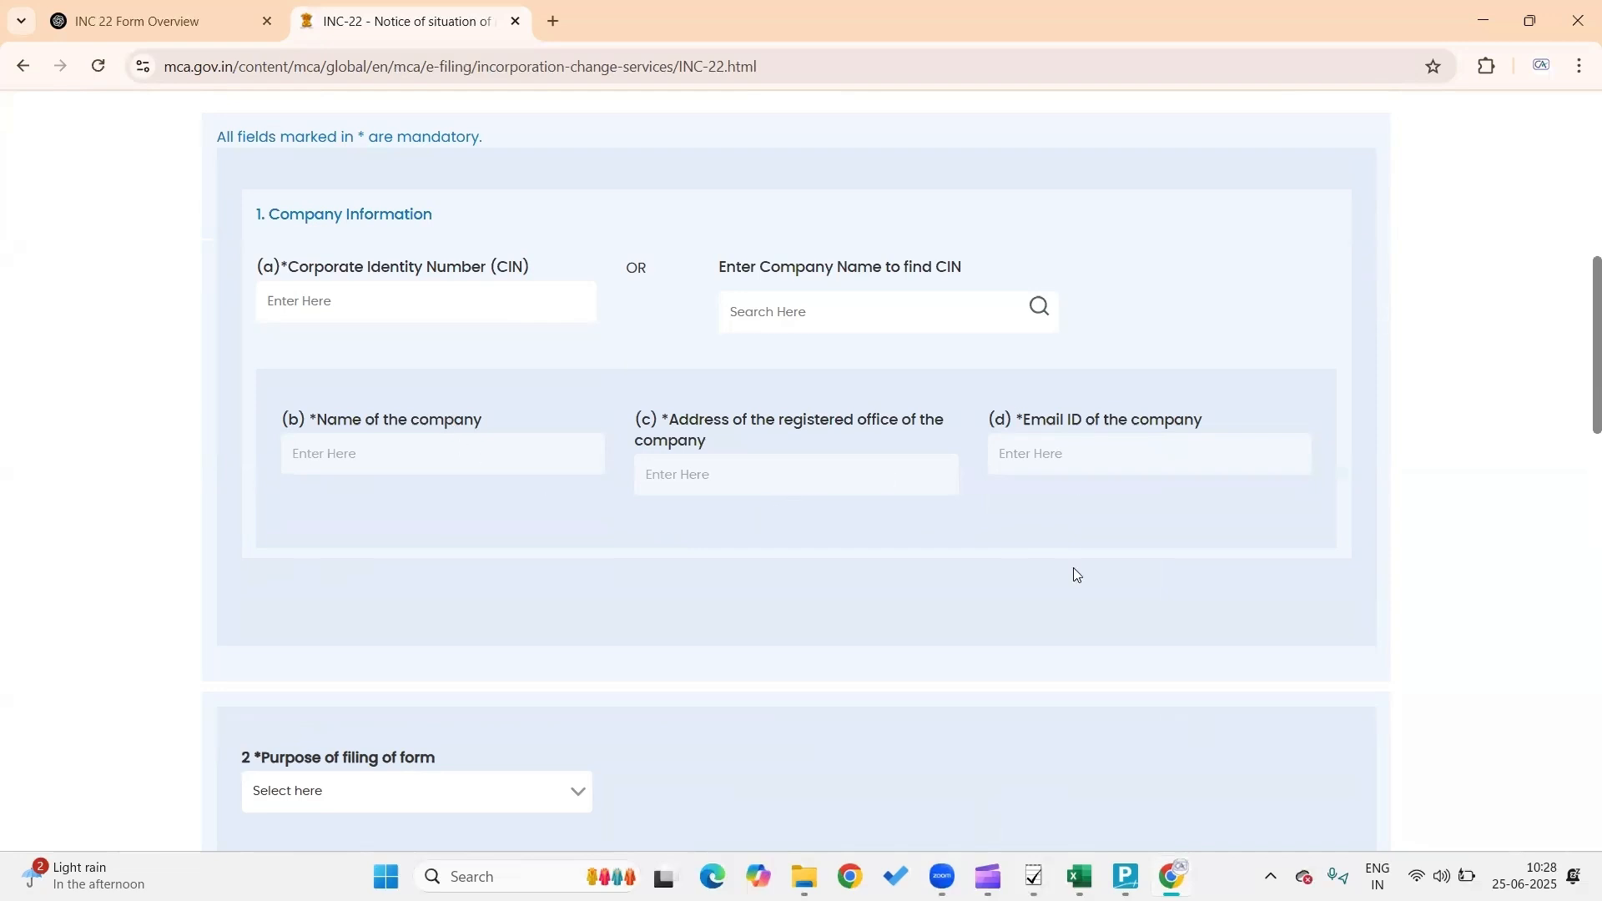
scroll(1076, 575, down, 3)
scroll(591, 344, down, 1)
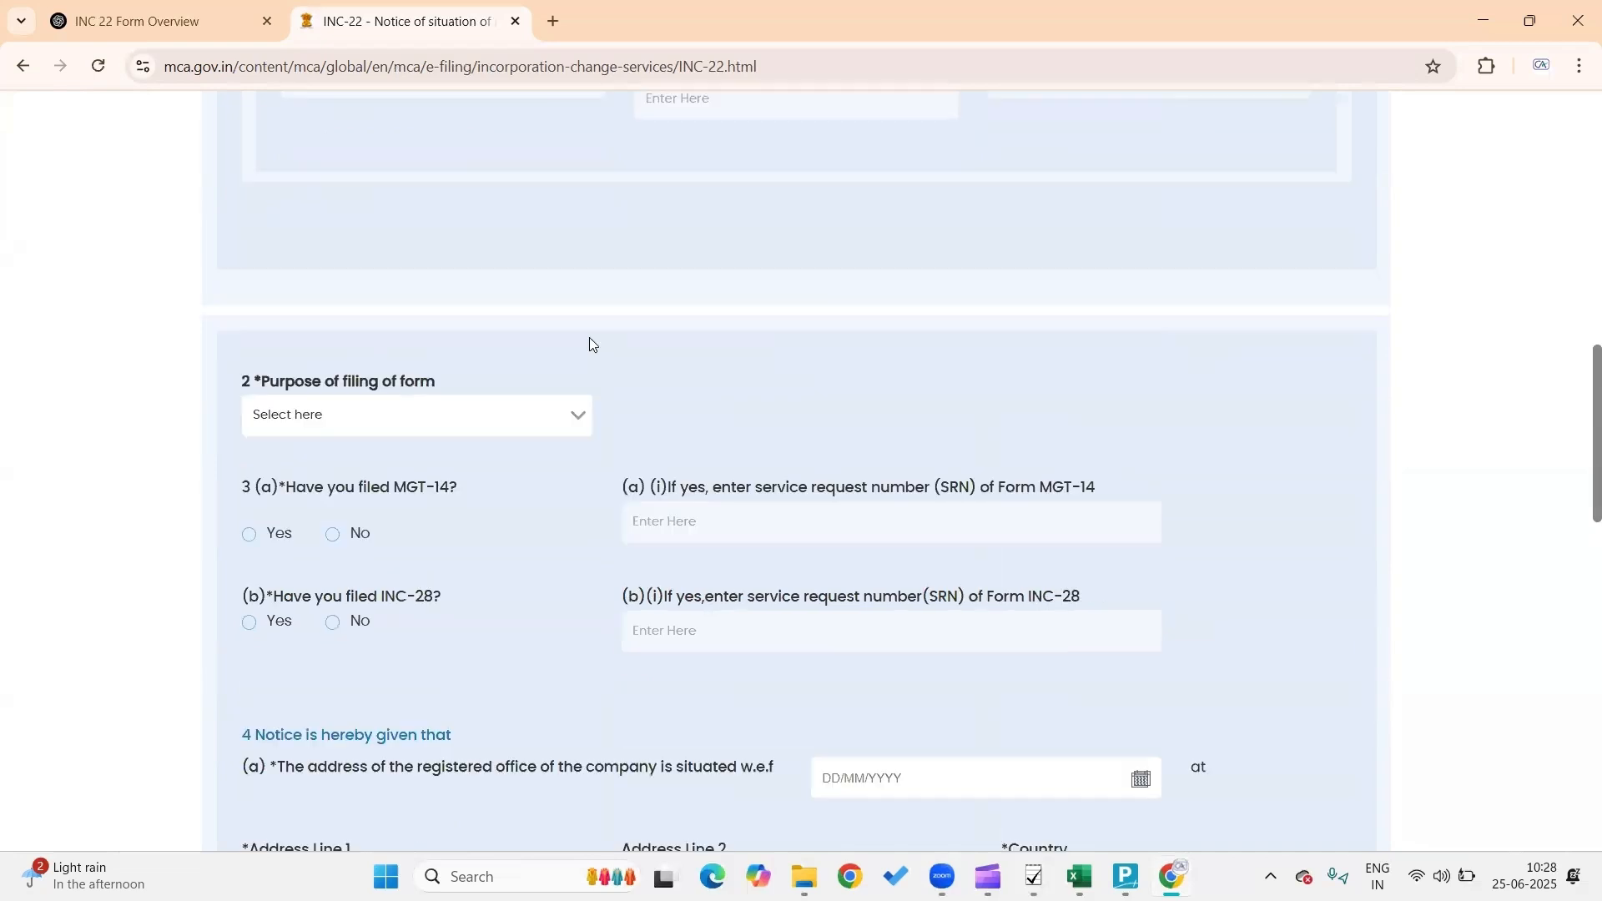
click(582, 427)
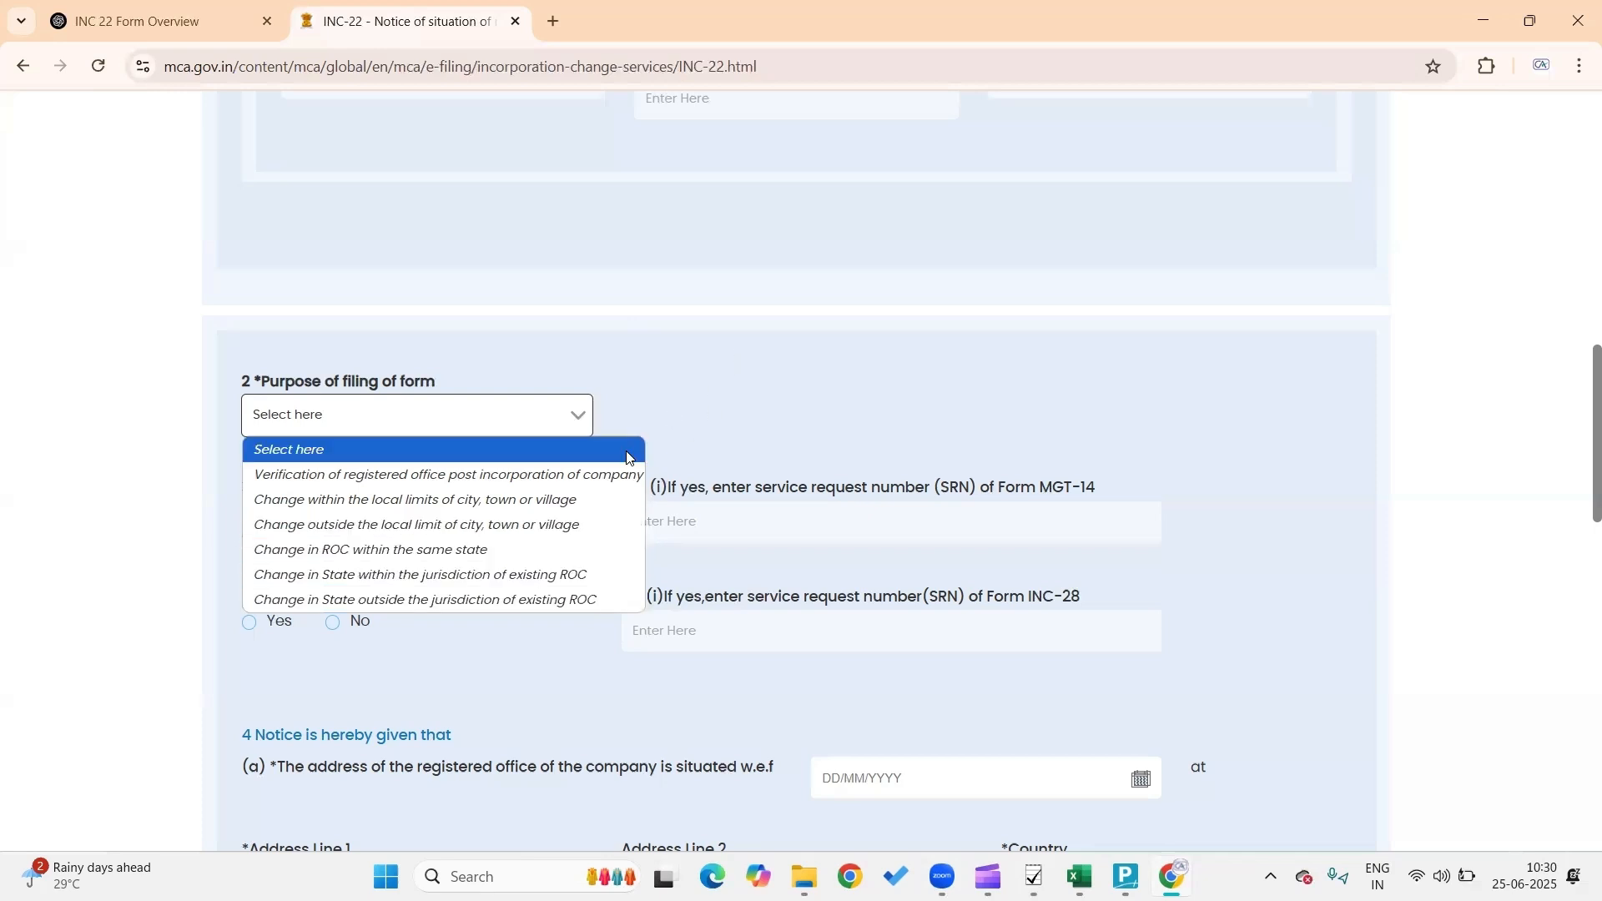
Choose 'Change within the local limits of city, town or village' as the INC-22 filing purpose
click(586, 498)
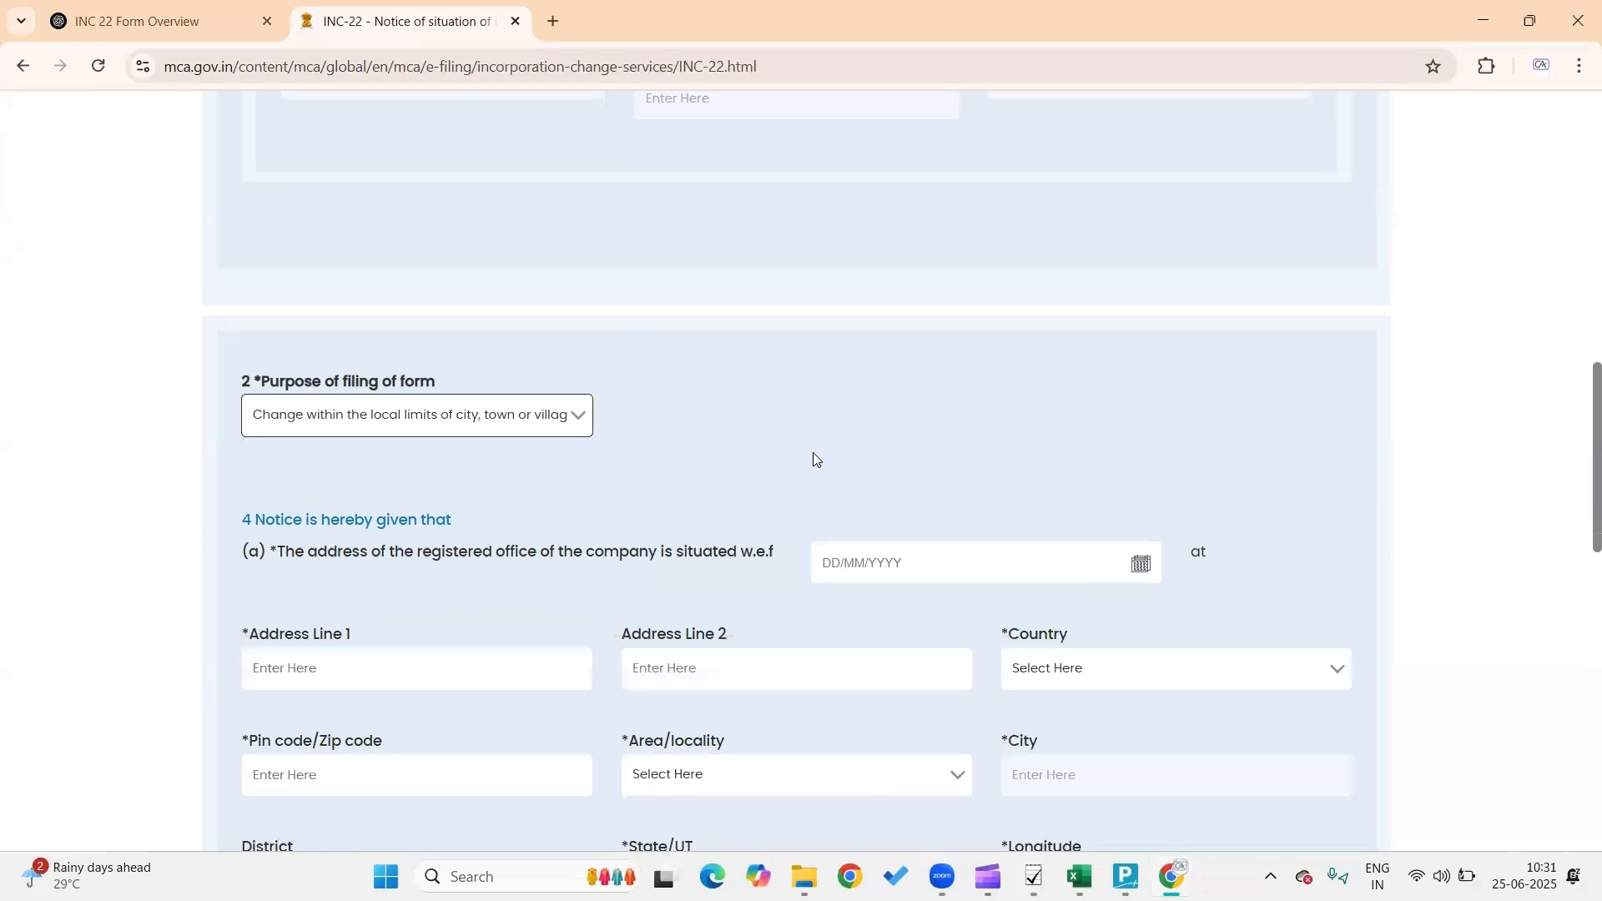
scroll(814, 459, down, 1)
scroll(815, 459, down, 1)
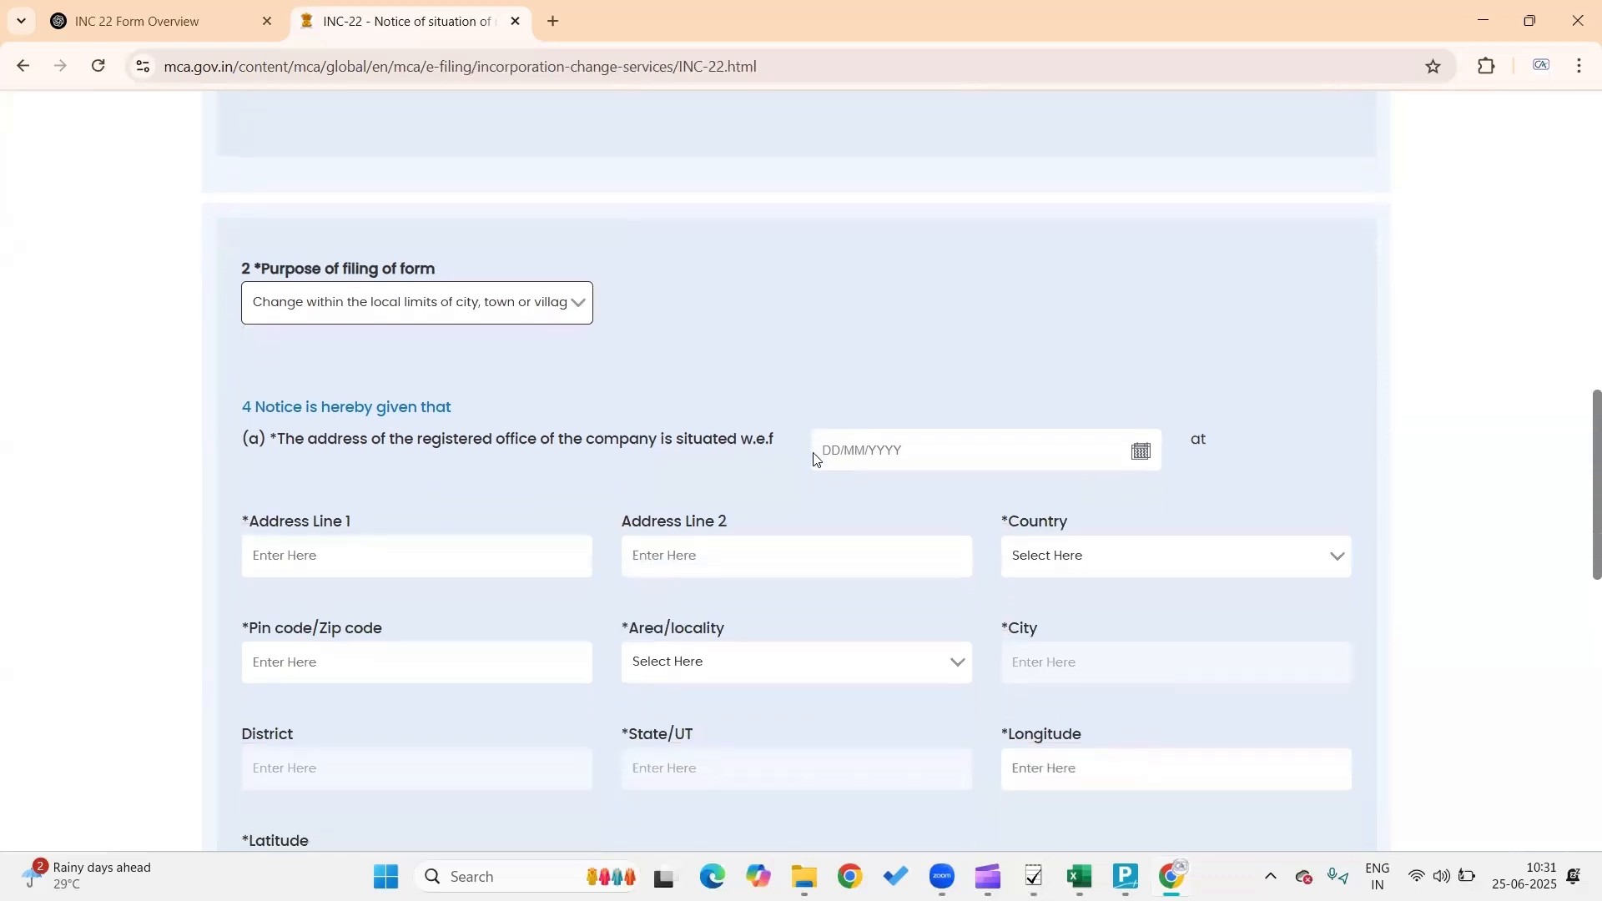
scroll(815, 459, down, 1)
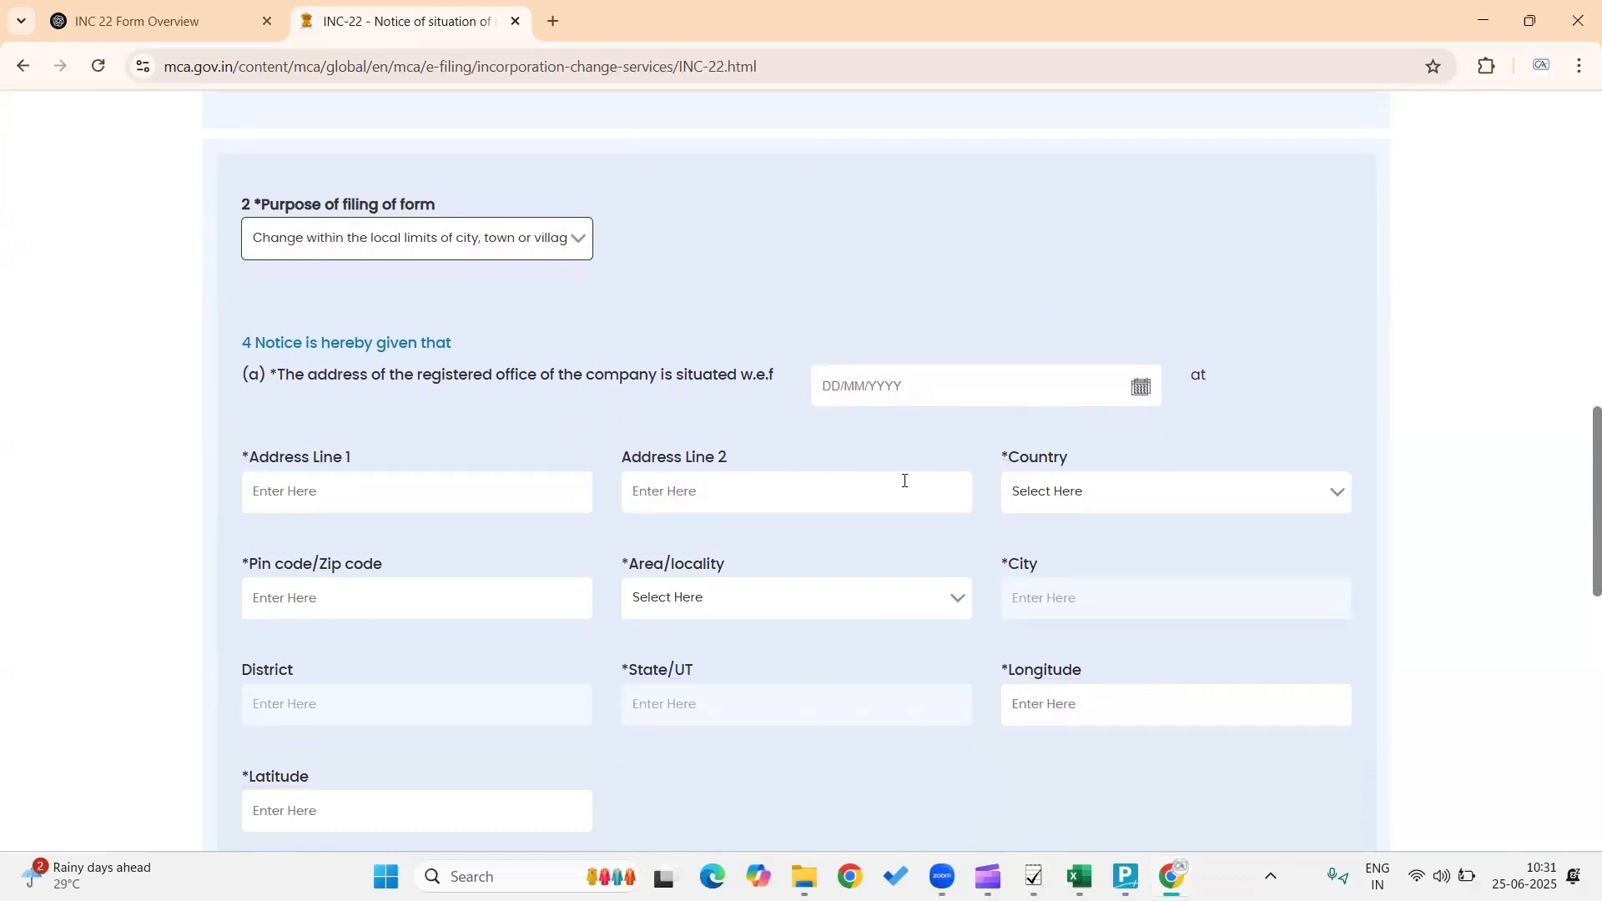
scroll(904, 482, down, 2)
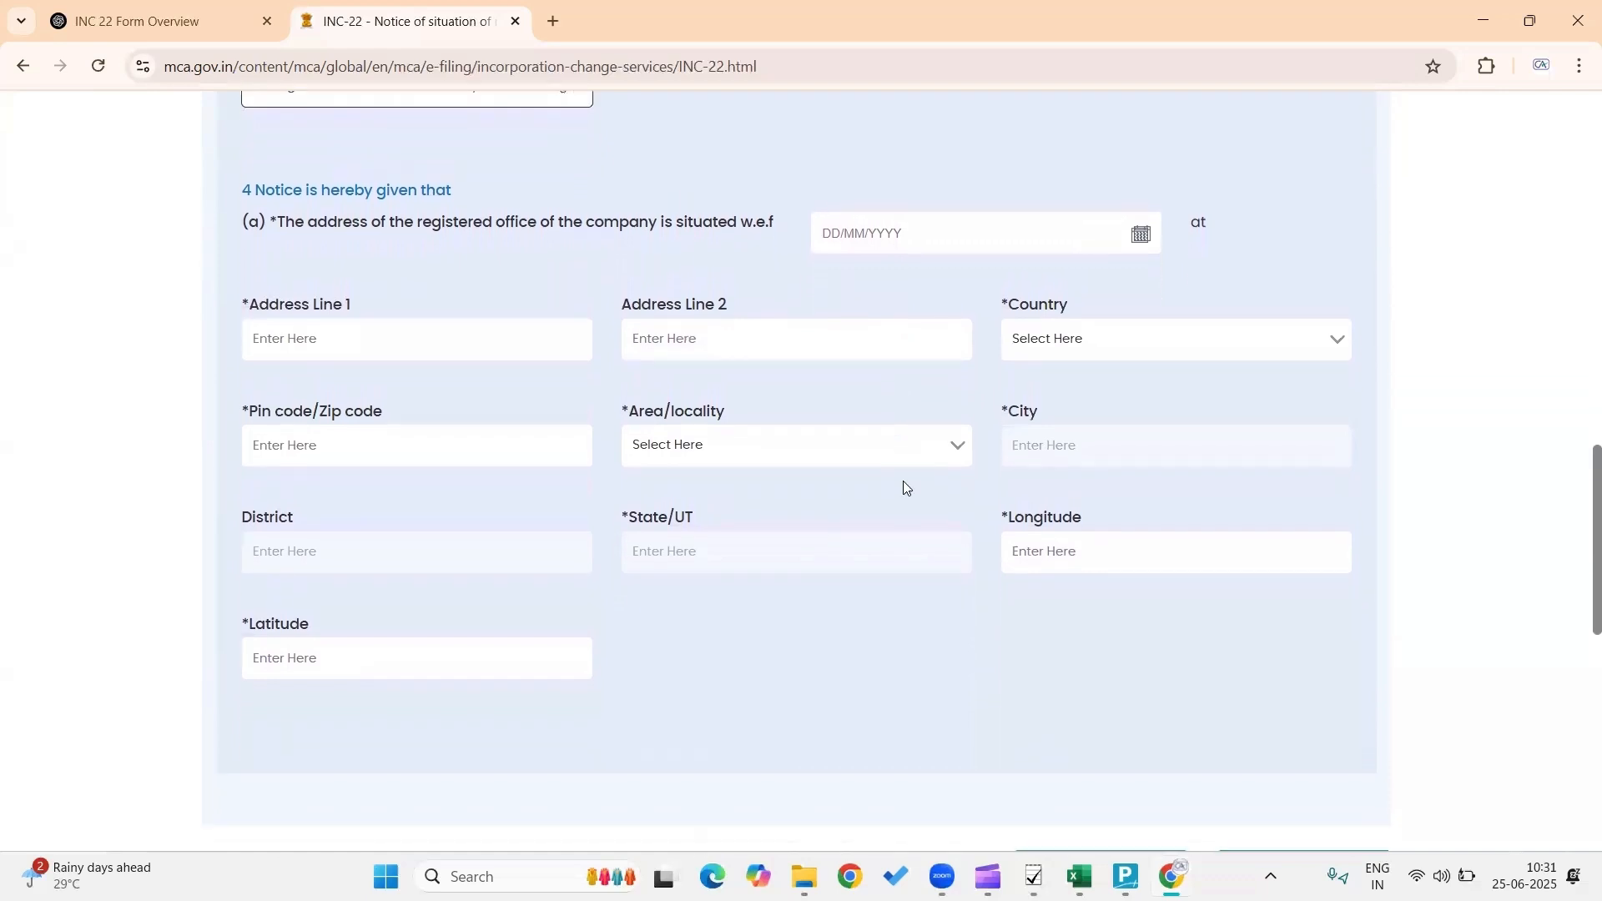
scroll(844, 626, down, 4)
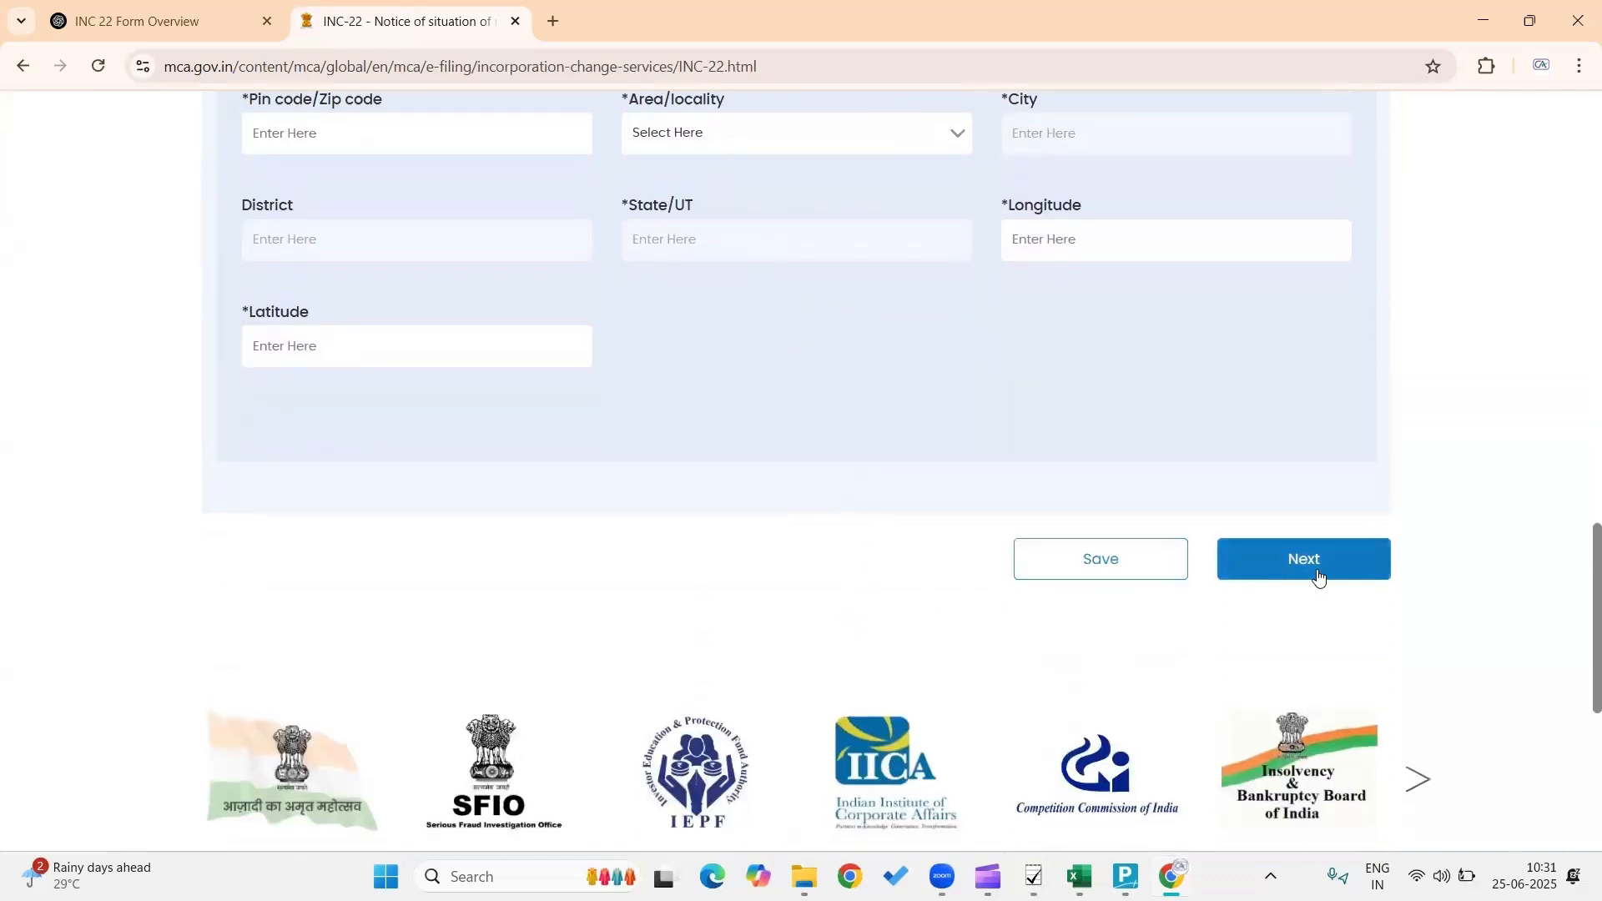
scroll(1392, 441, up, 8)
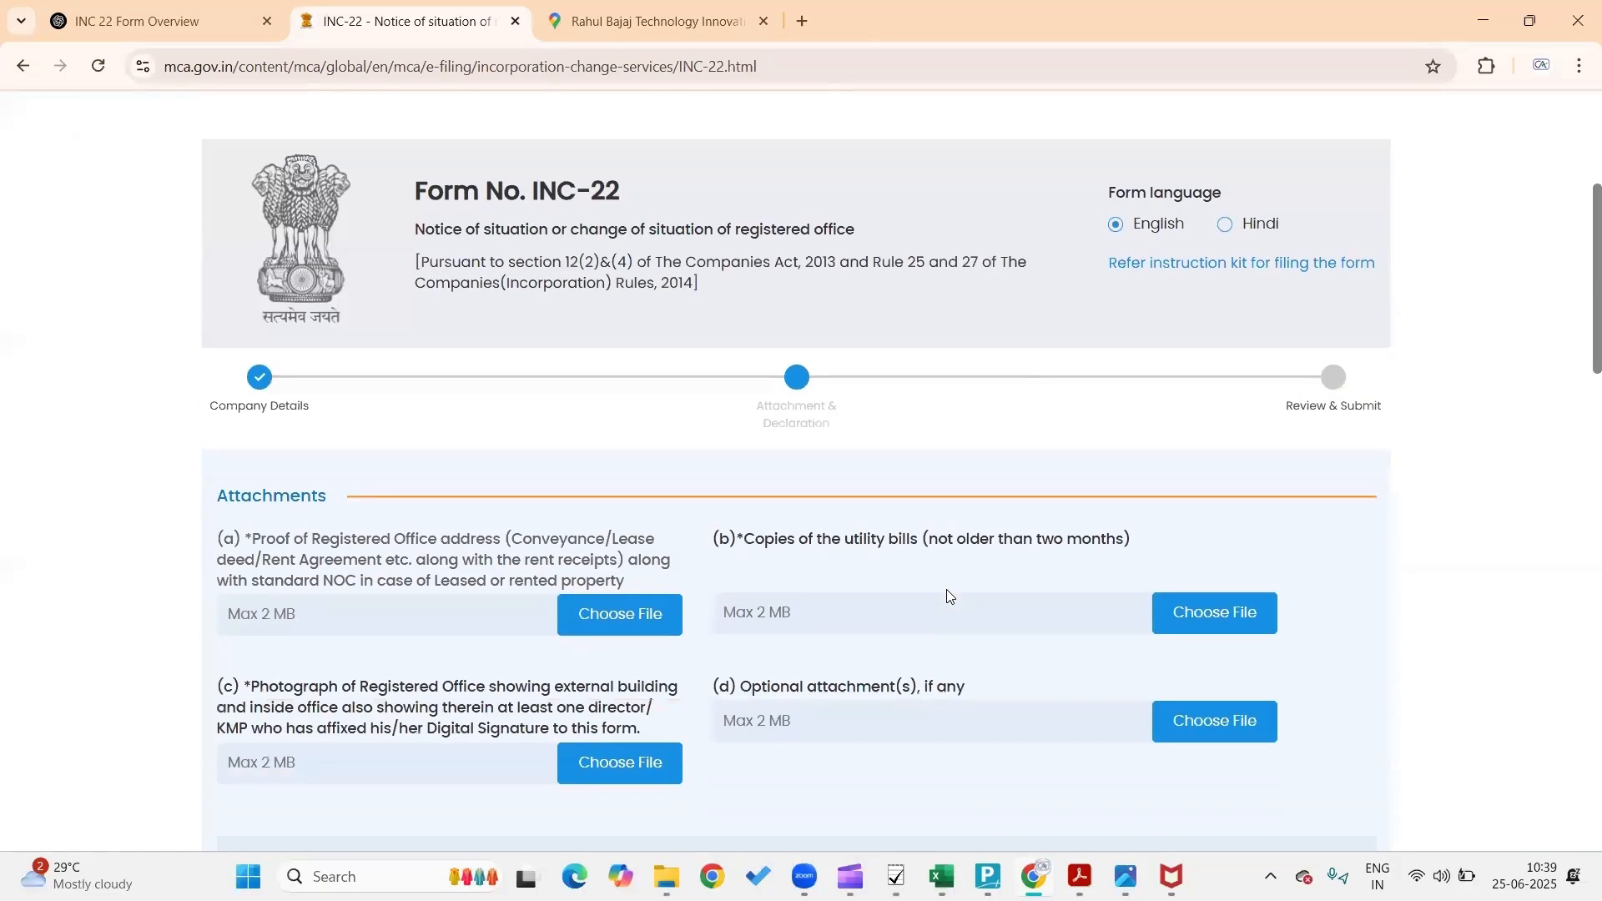
scroll(947, 596, up, 2)
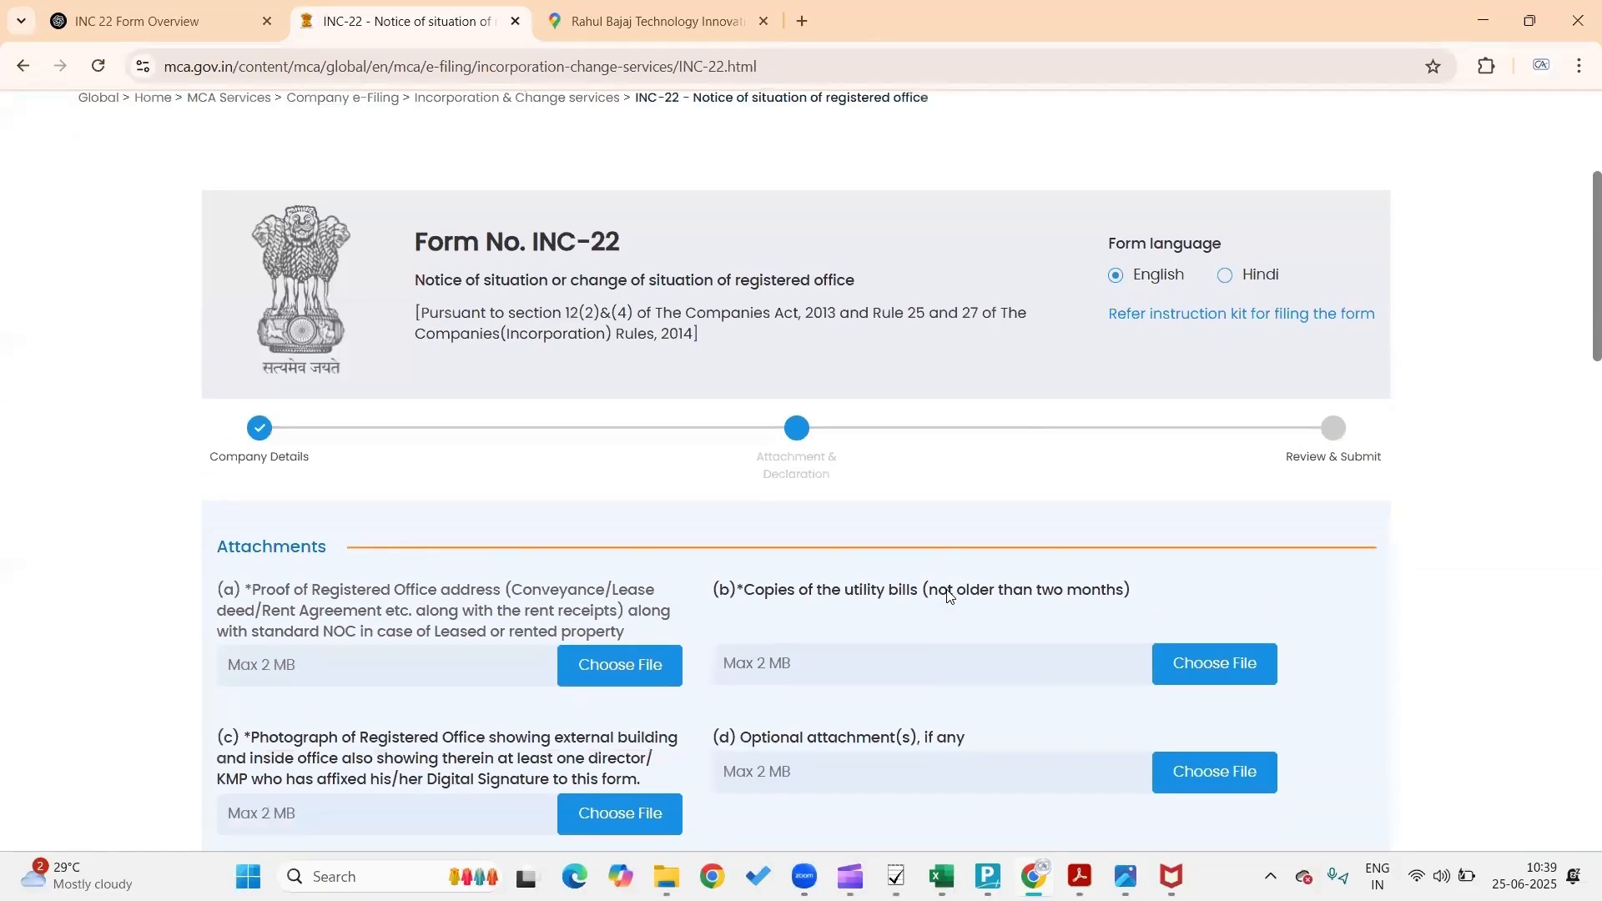
scroll(949, 595, up, 2)
scroll(949, 595, down, 3)
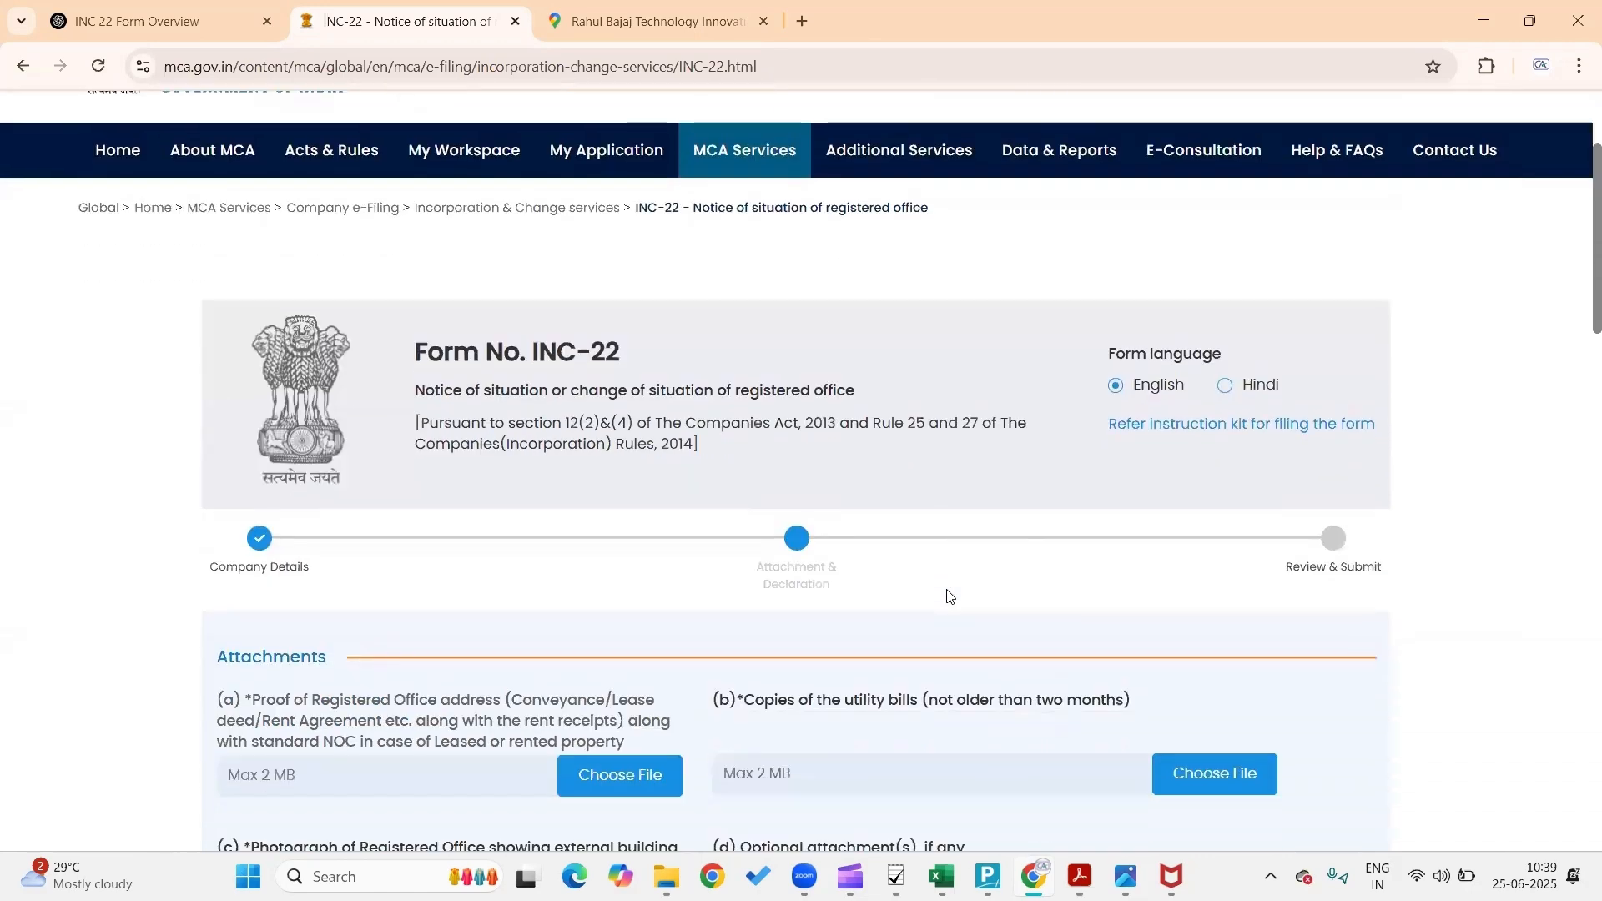
scroll(949, 595, down, 9)
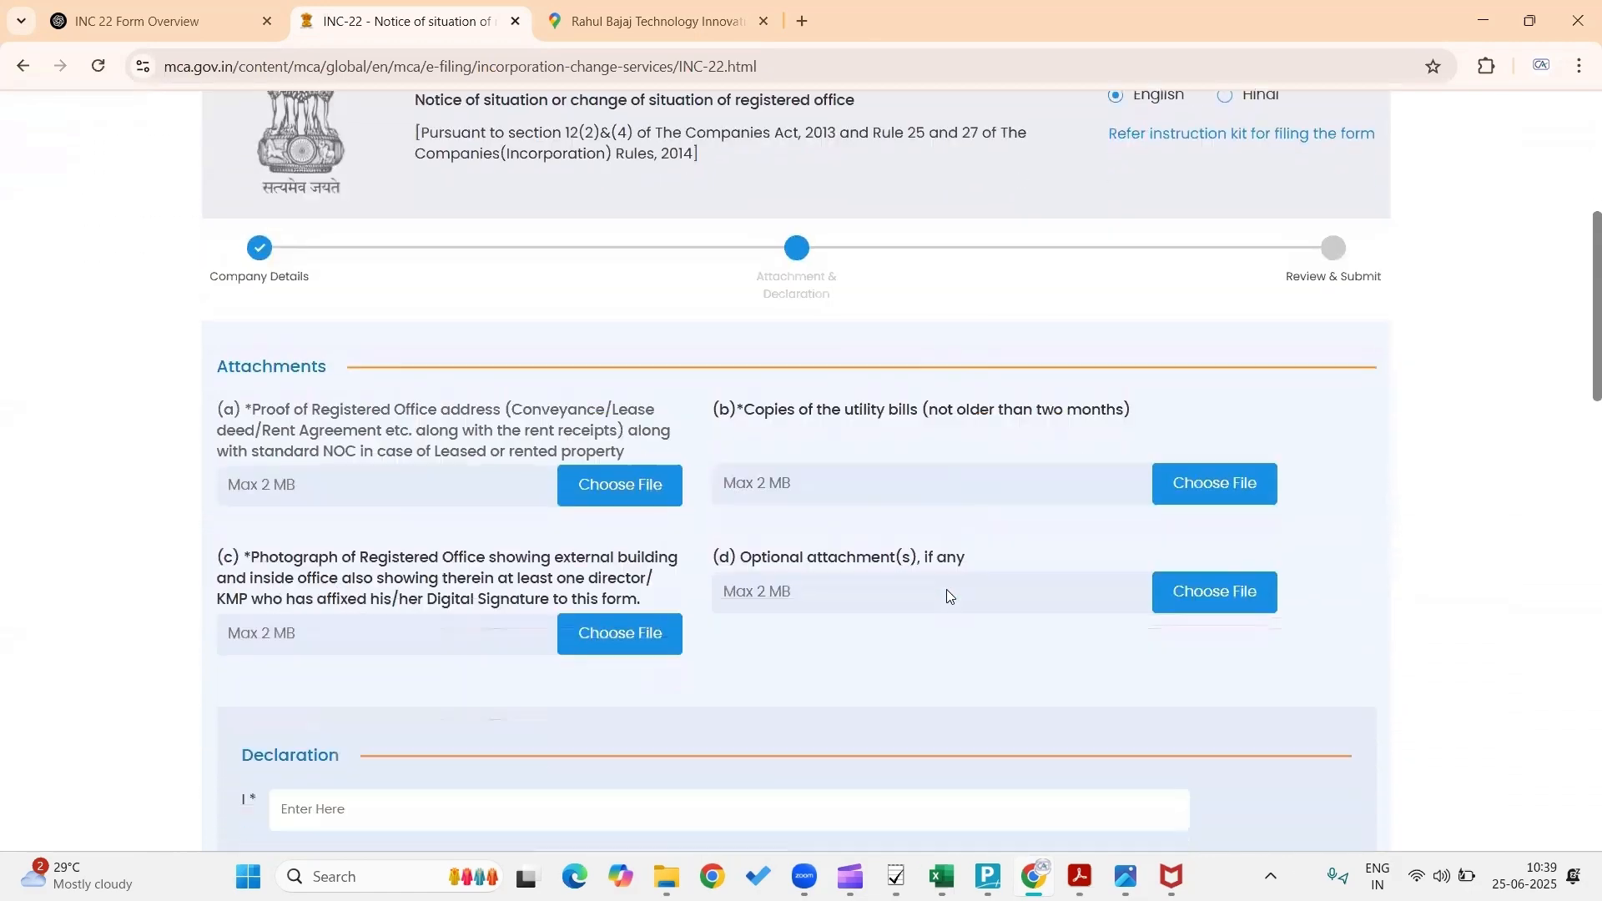
scroll(948, 590, down, 2)
scroll(948, 591, up, 8)
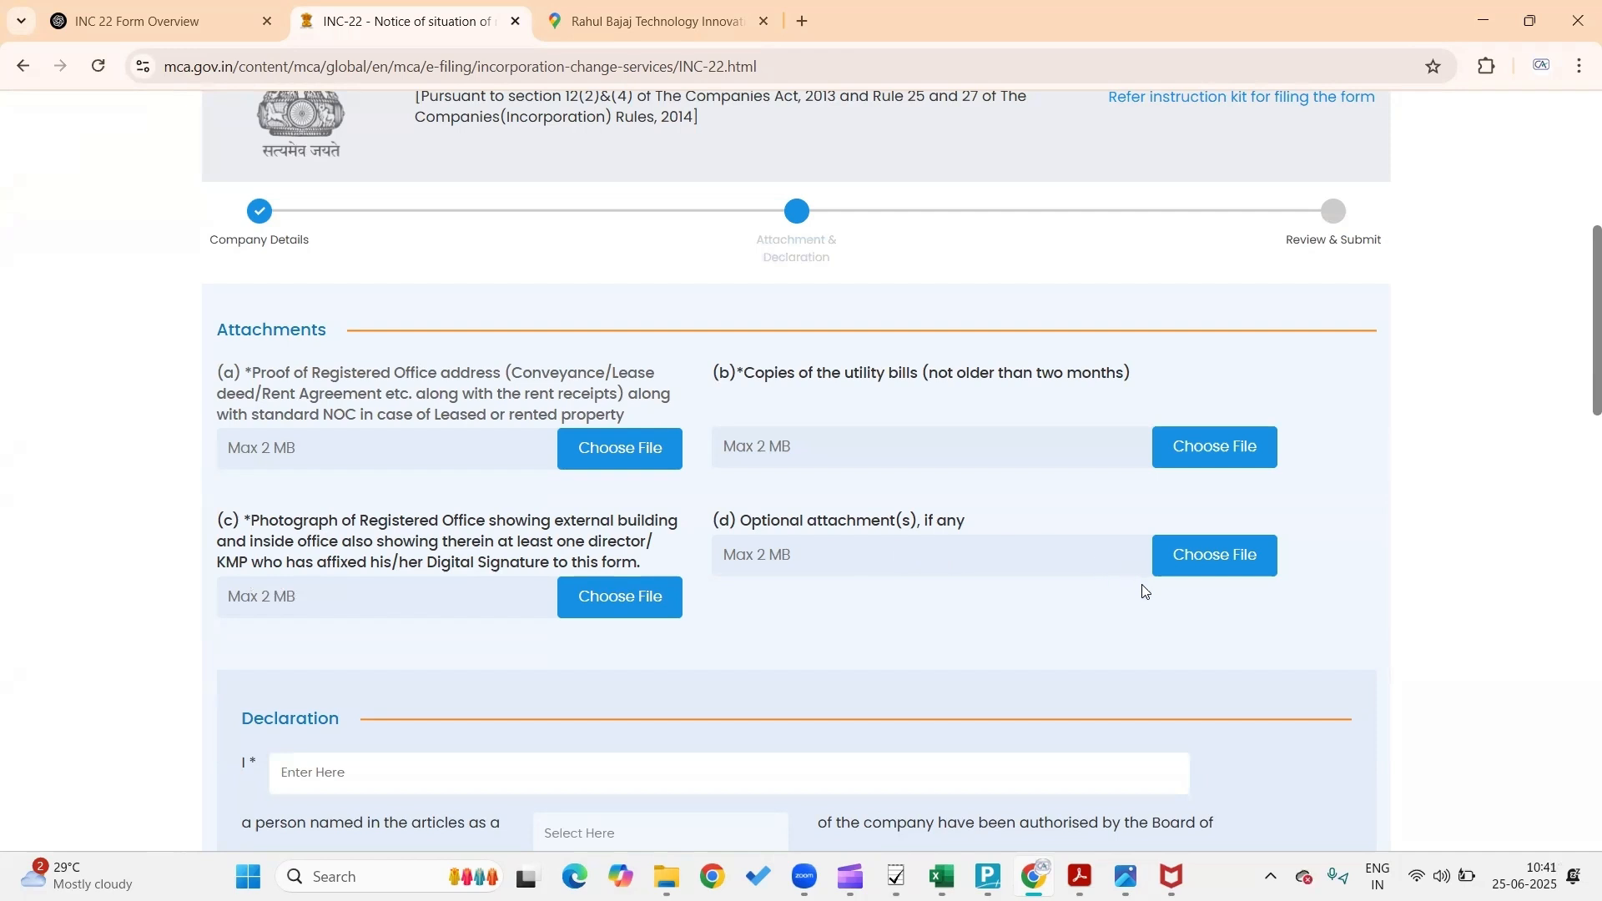
scroll(1143, 591, down, 3)
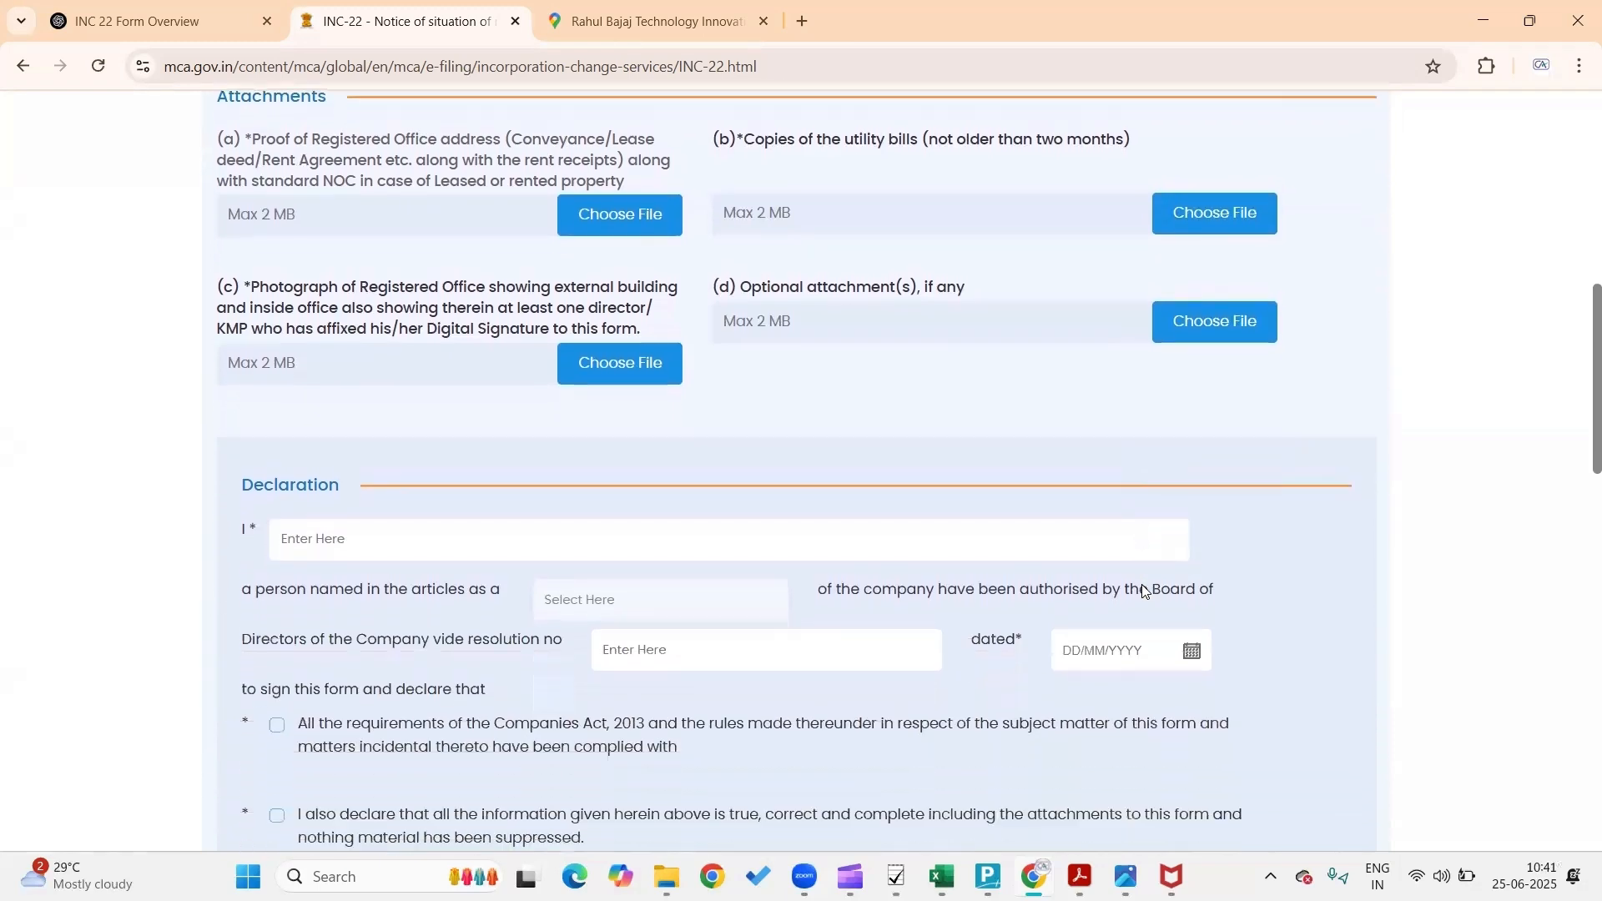
scroll(1143, 589, down, 3)
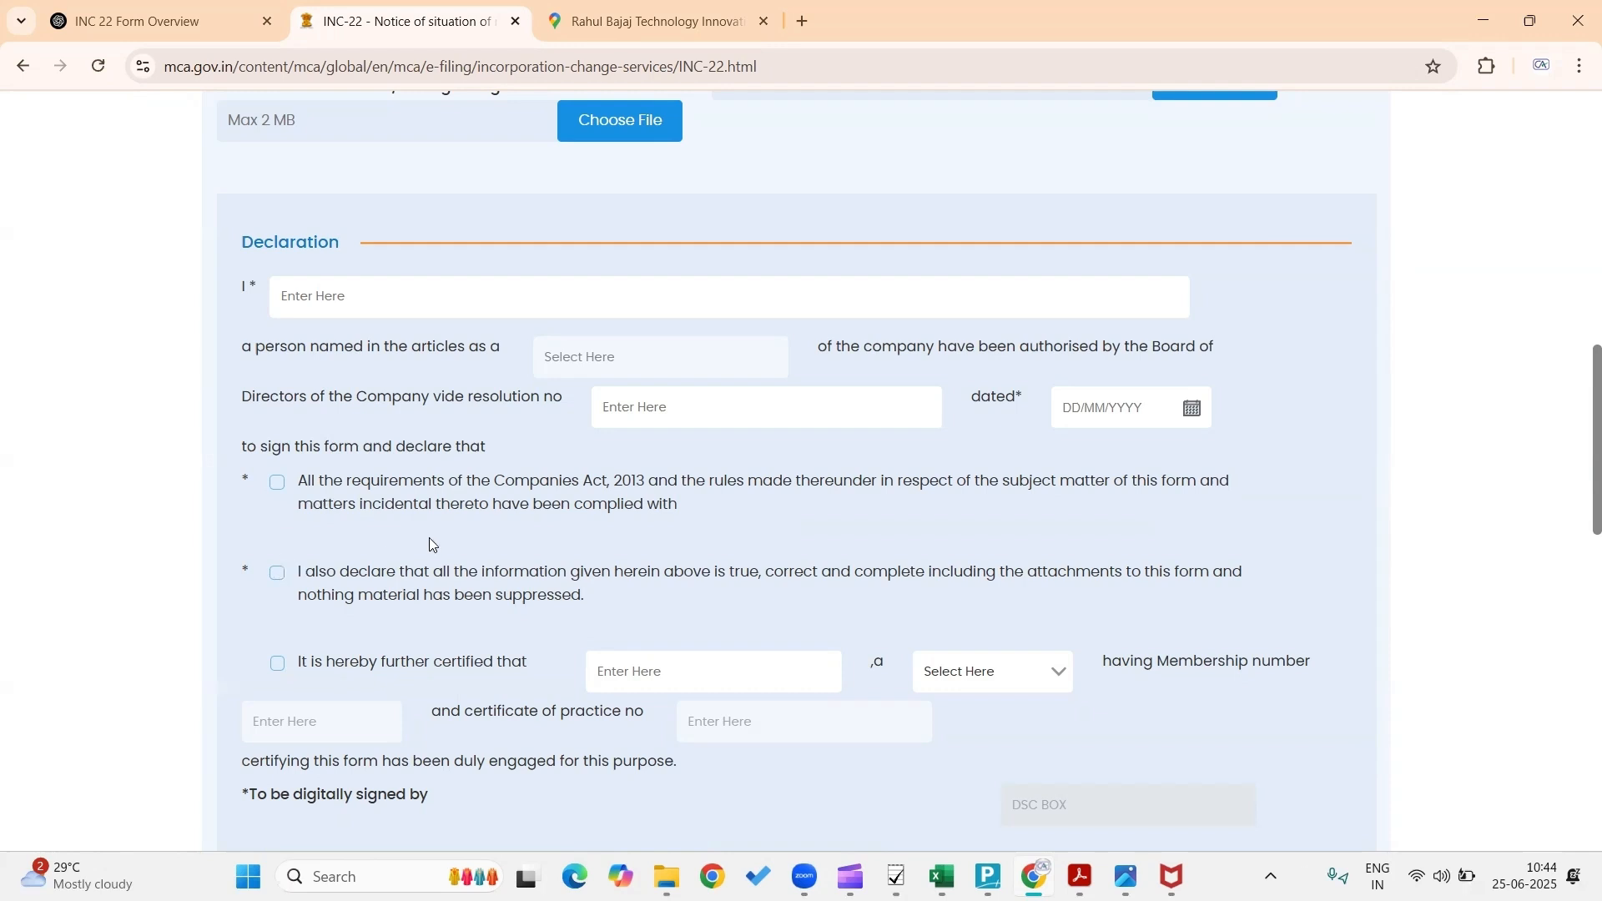
Tick the first compliance declaration and select Chartered accountant as the certifying professional
scroll(539, 530, down, 1)
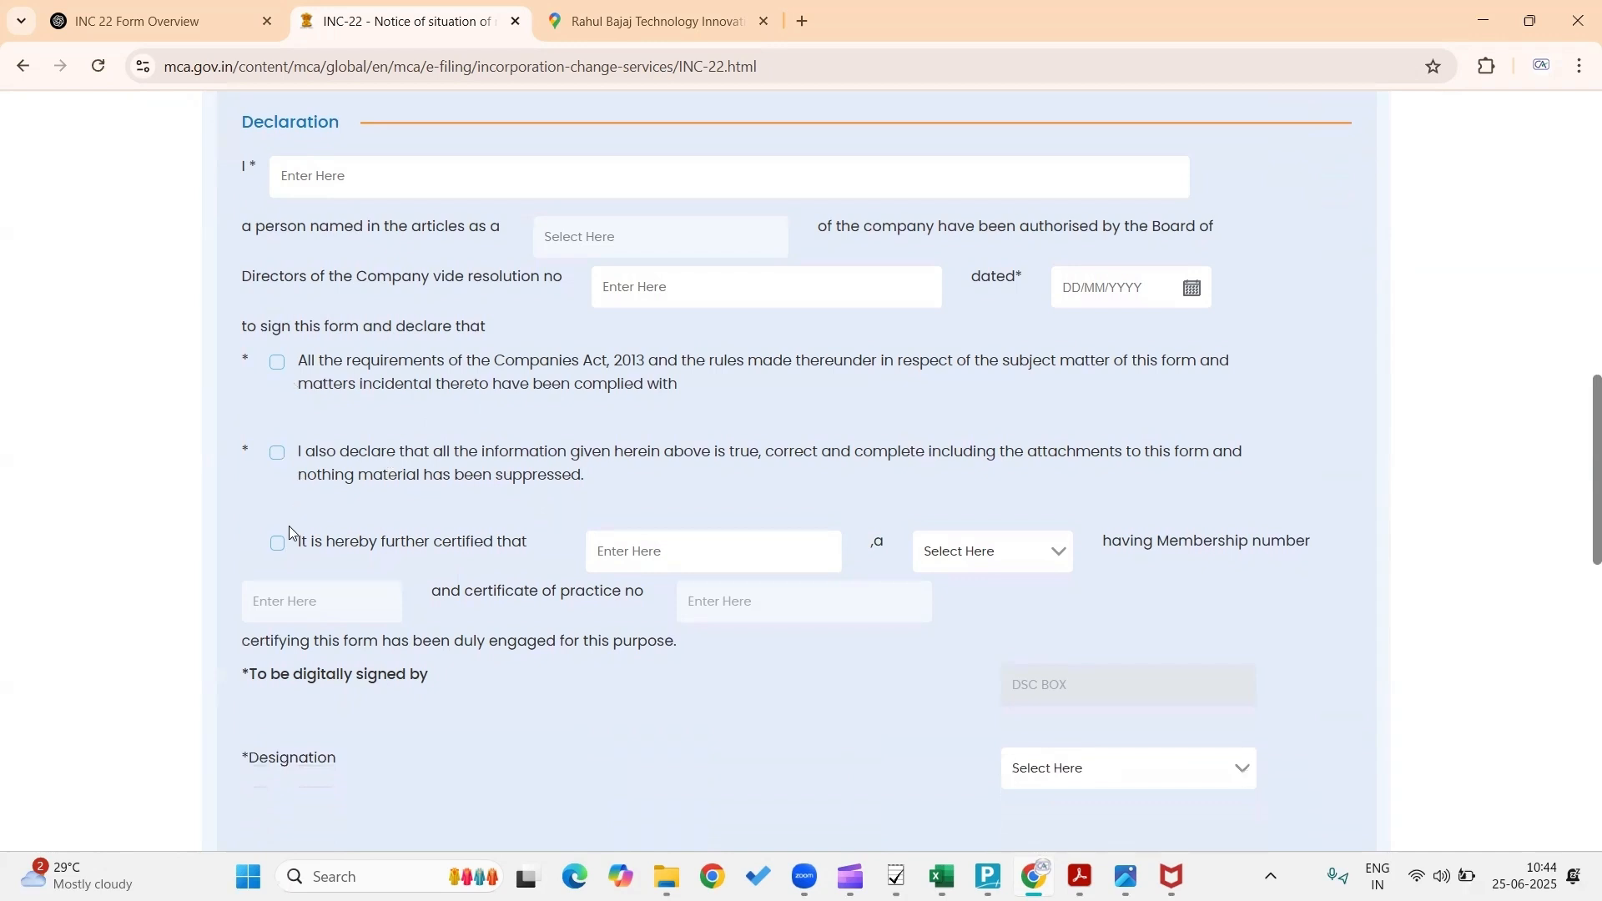
click(278, 364)
click(644, 550)
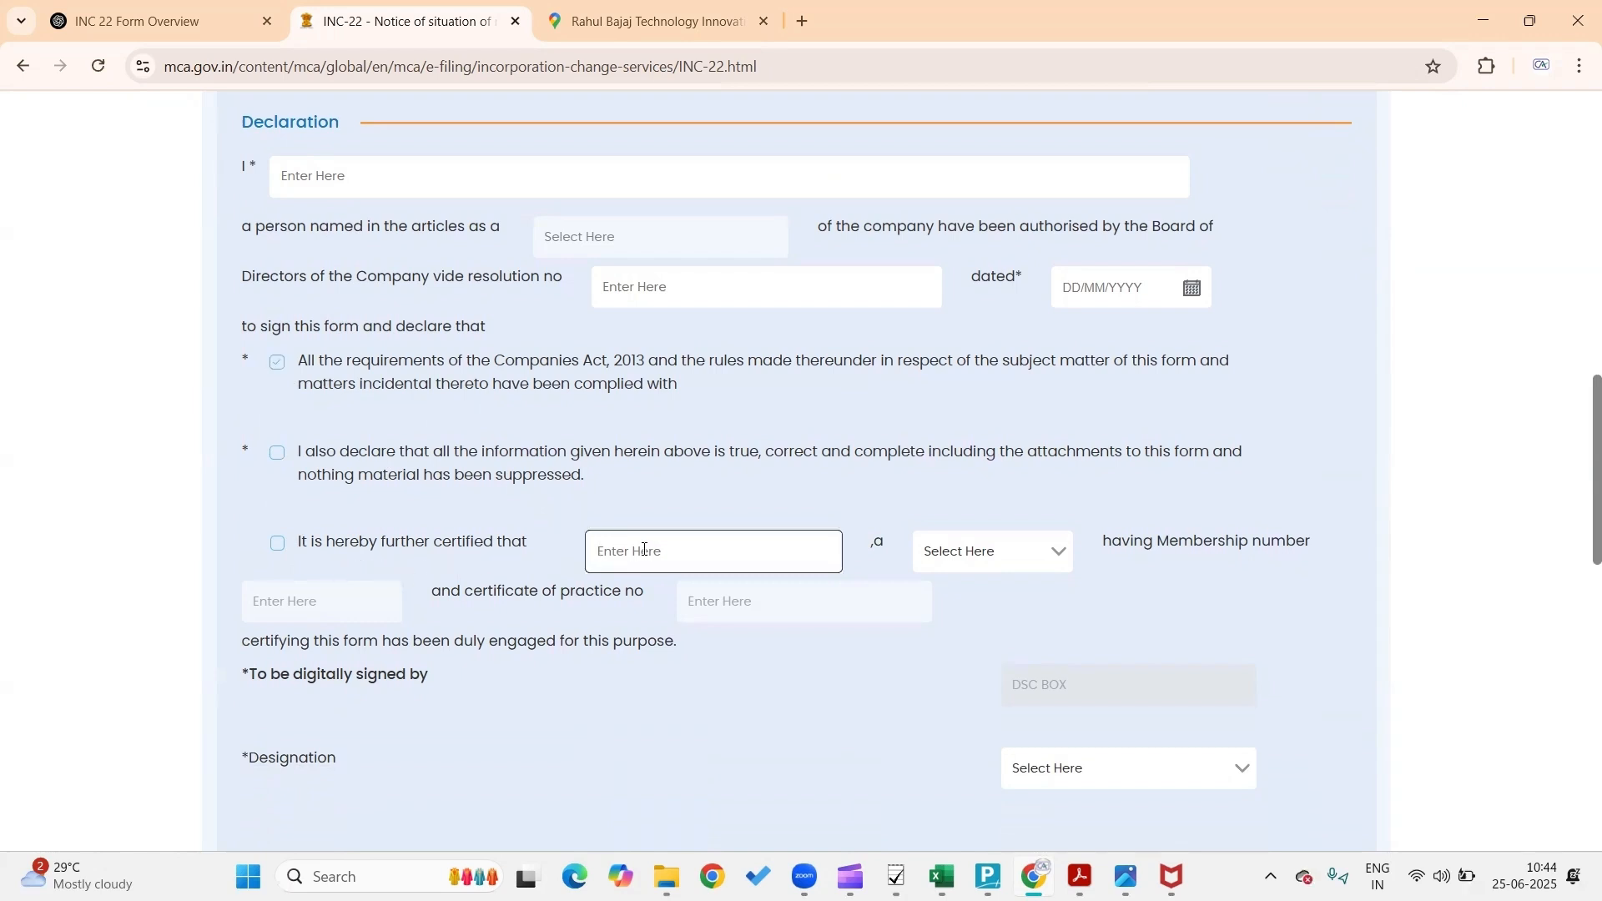
click(1003, 558)
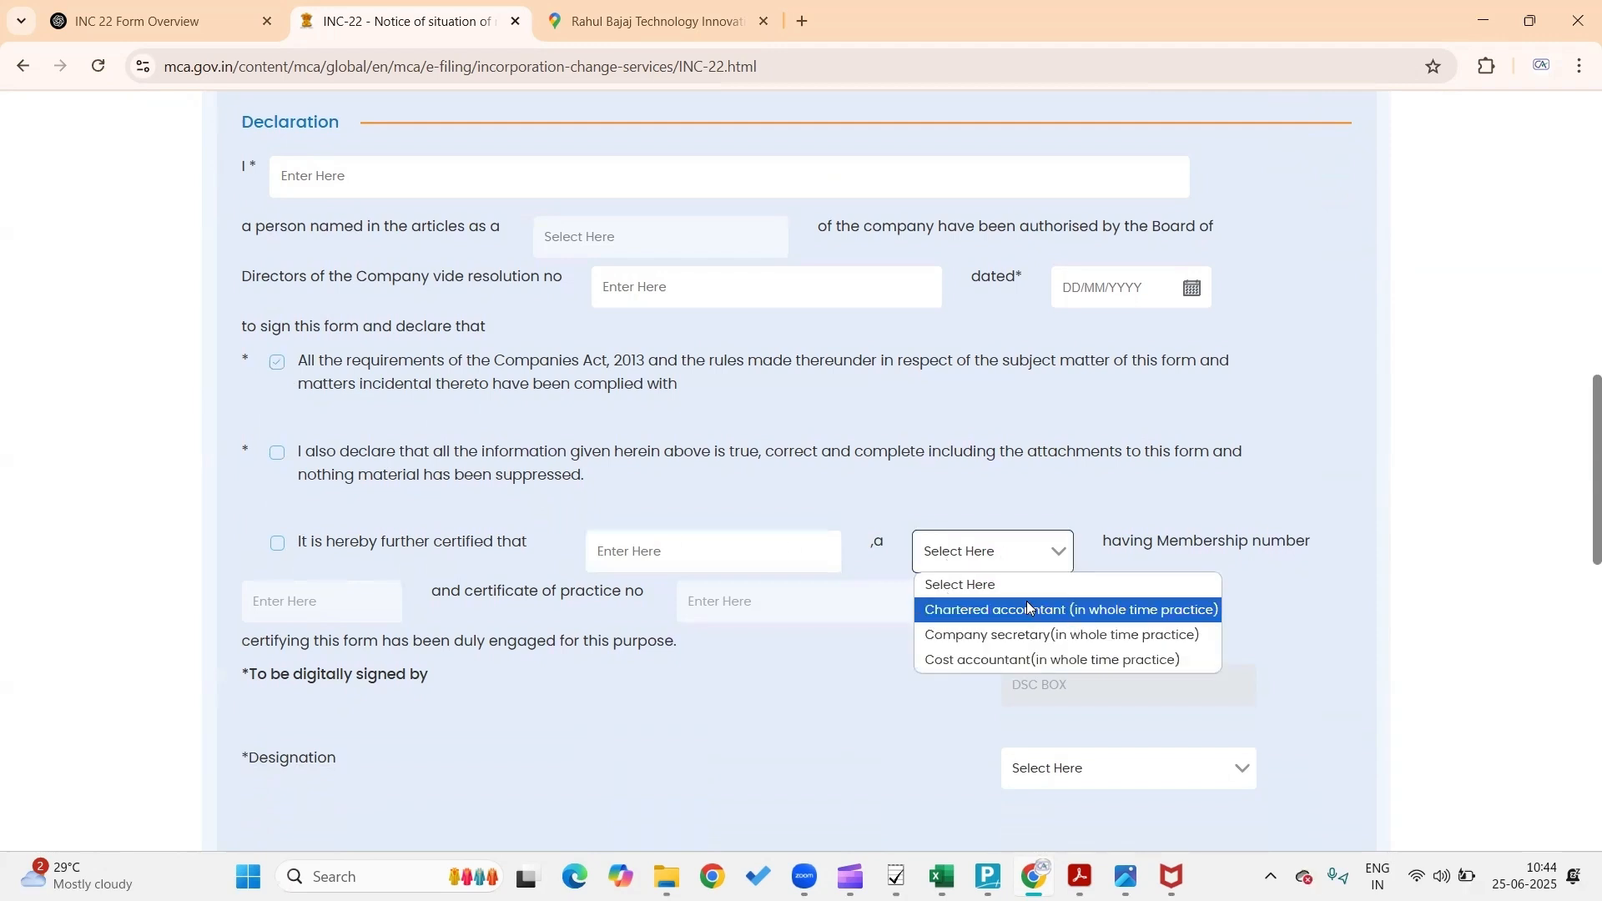
click(1027, 607)
click(1049, 557)
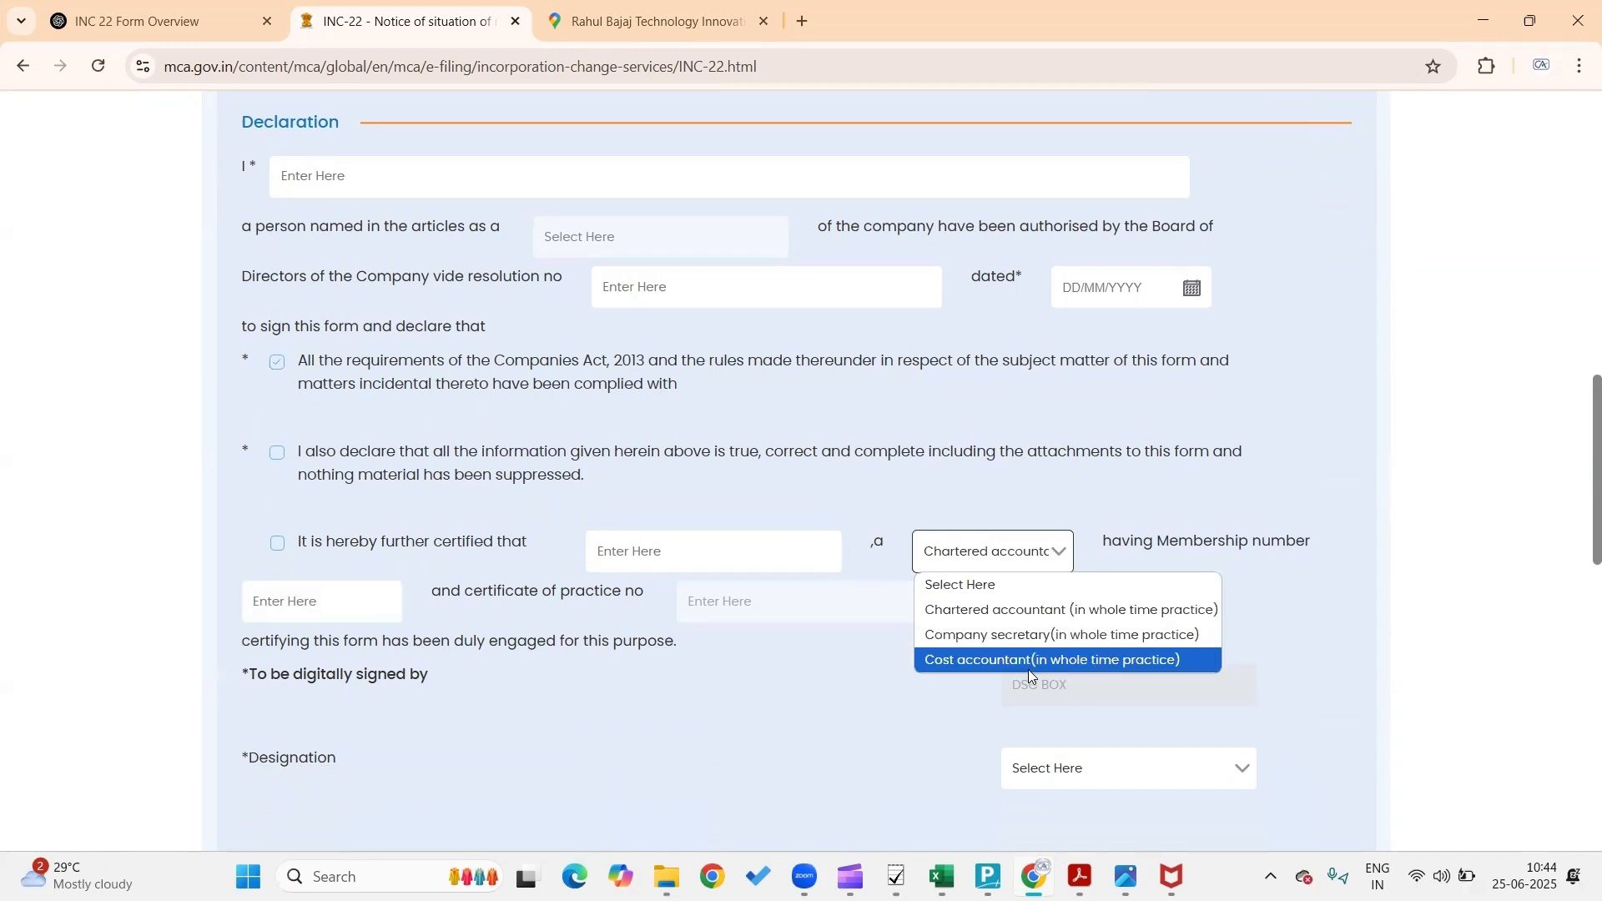
click(914, 737)
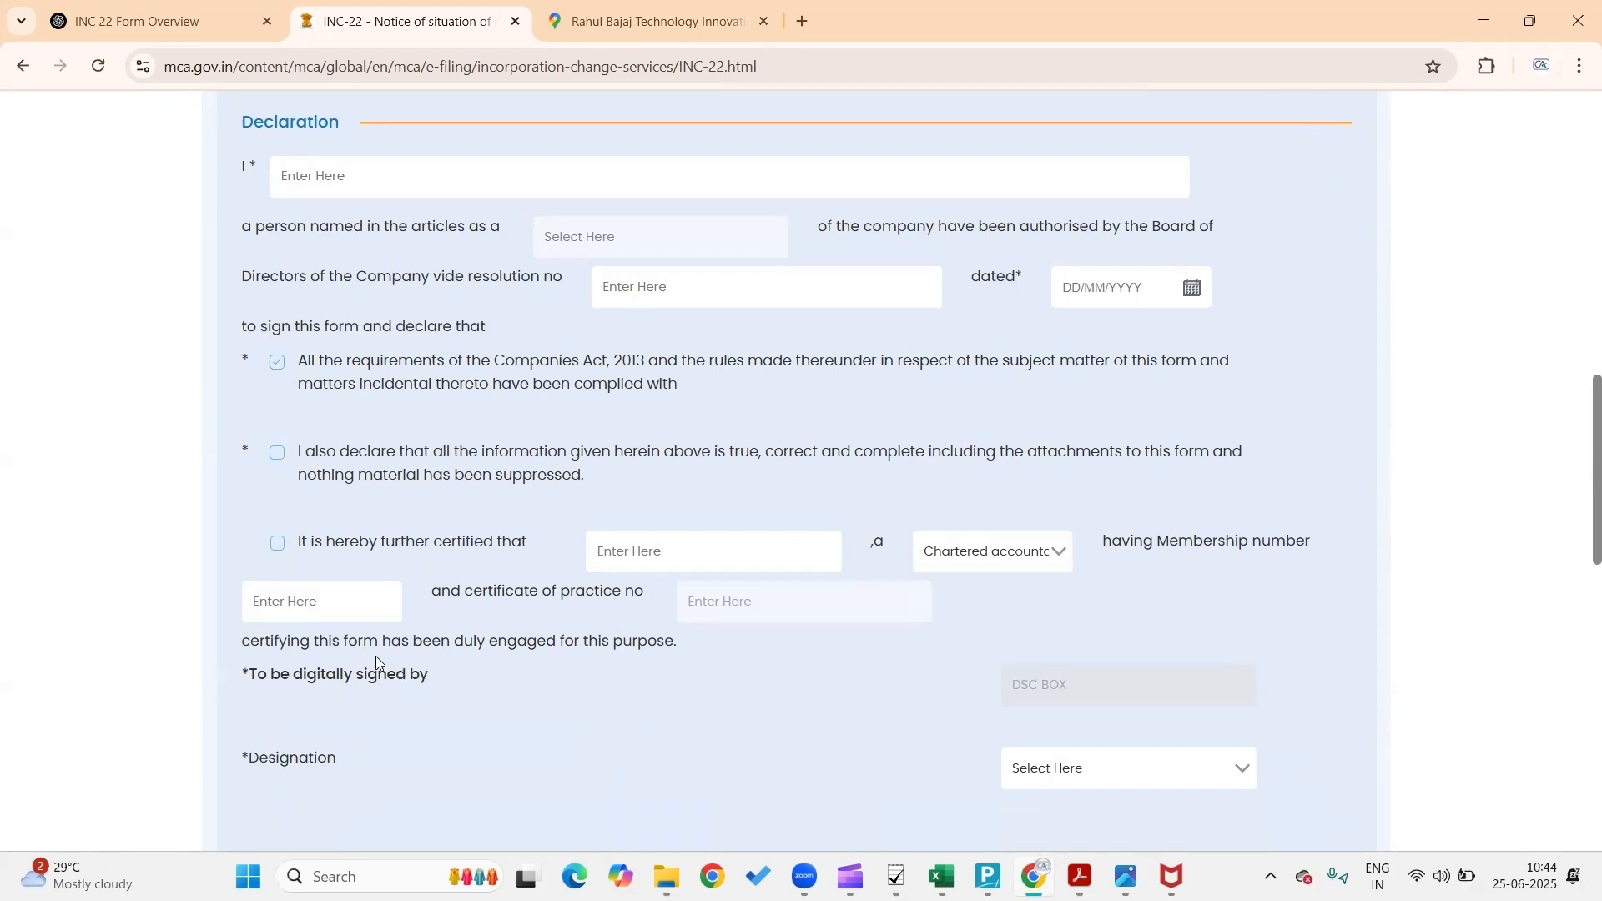
Fill in the chartered accountant's membership number and certificate of practice number
click(362, 602)
click(748, 599)
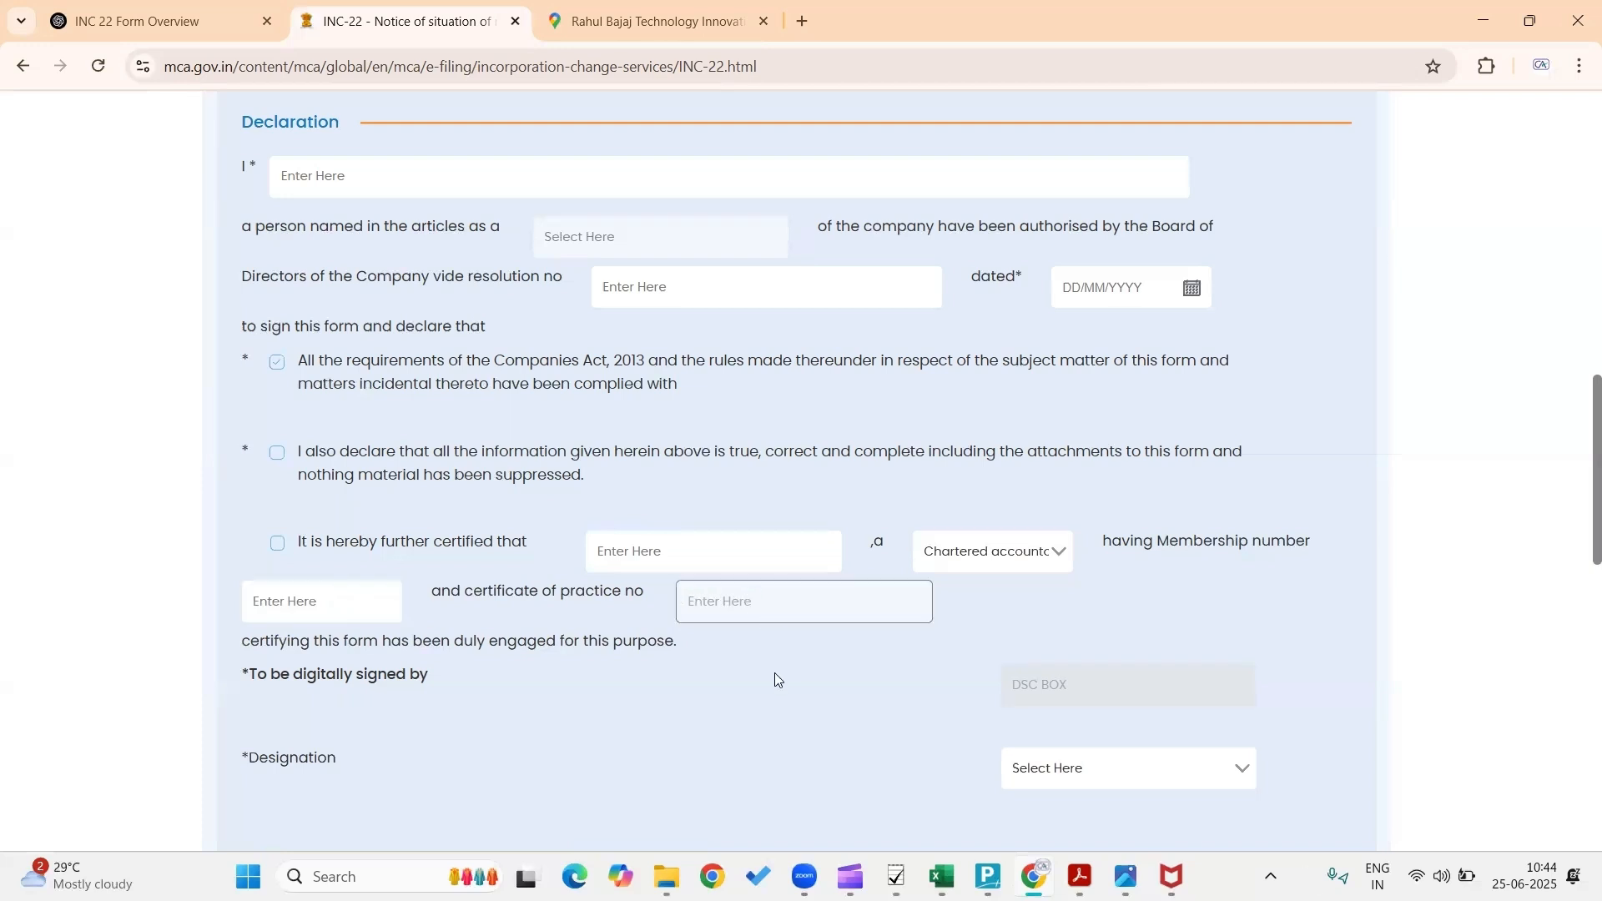
scroll(788, 652, down, 2)
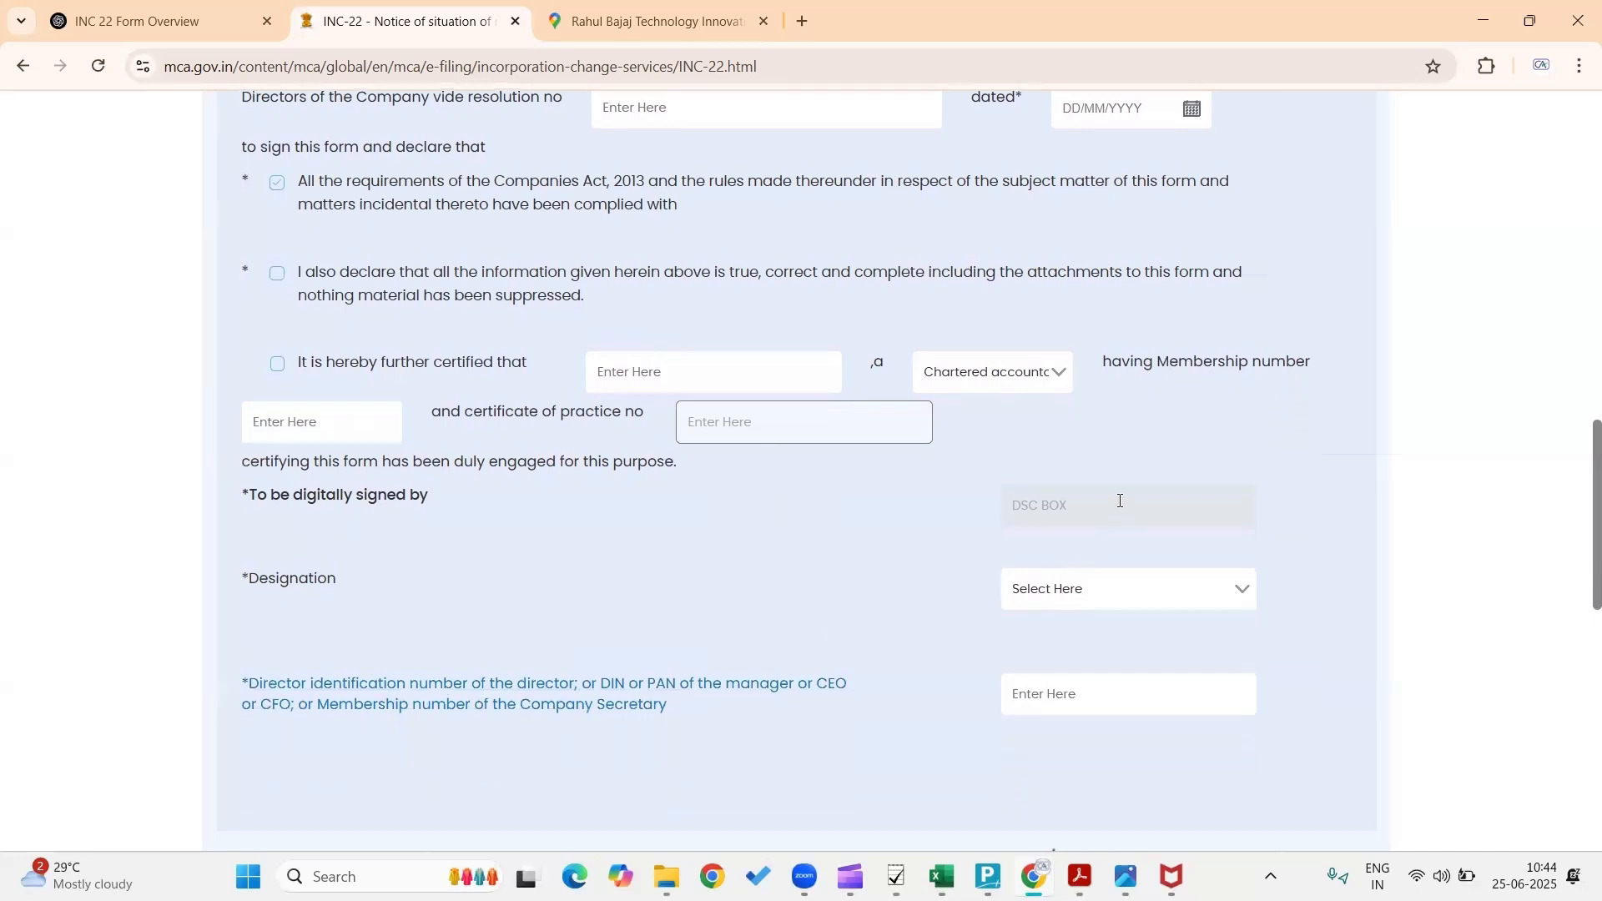
scroll(734, 594, down, 1)
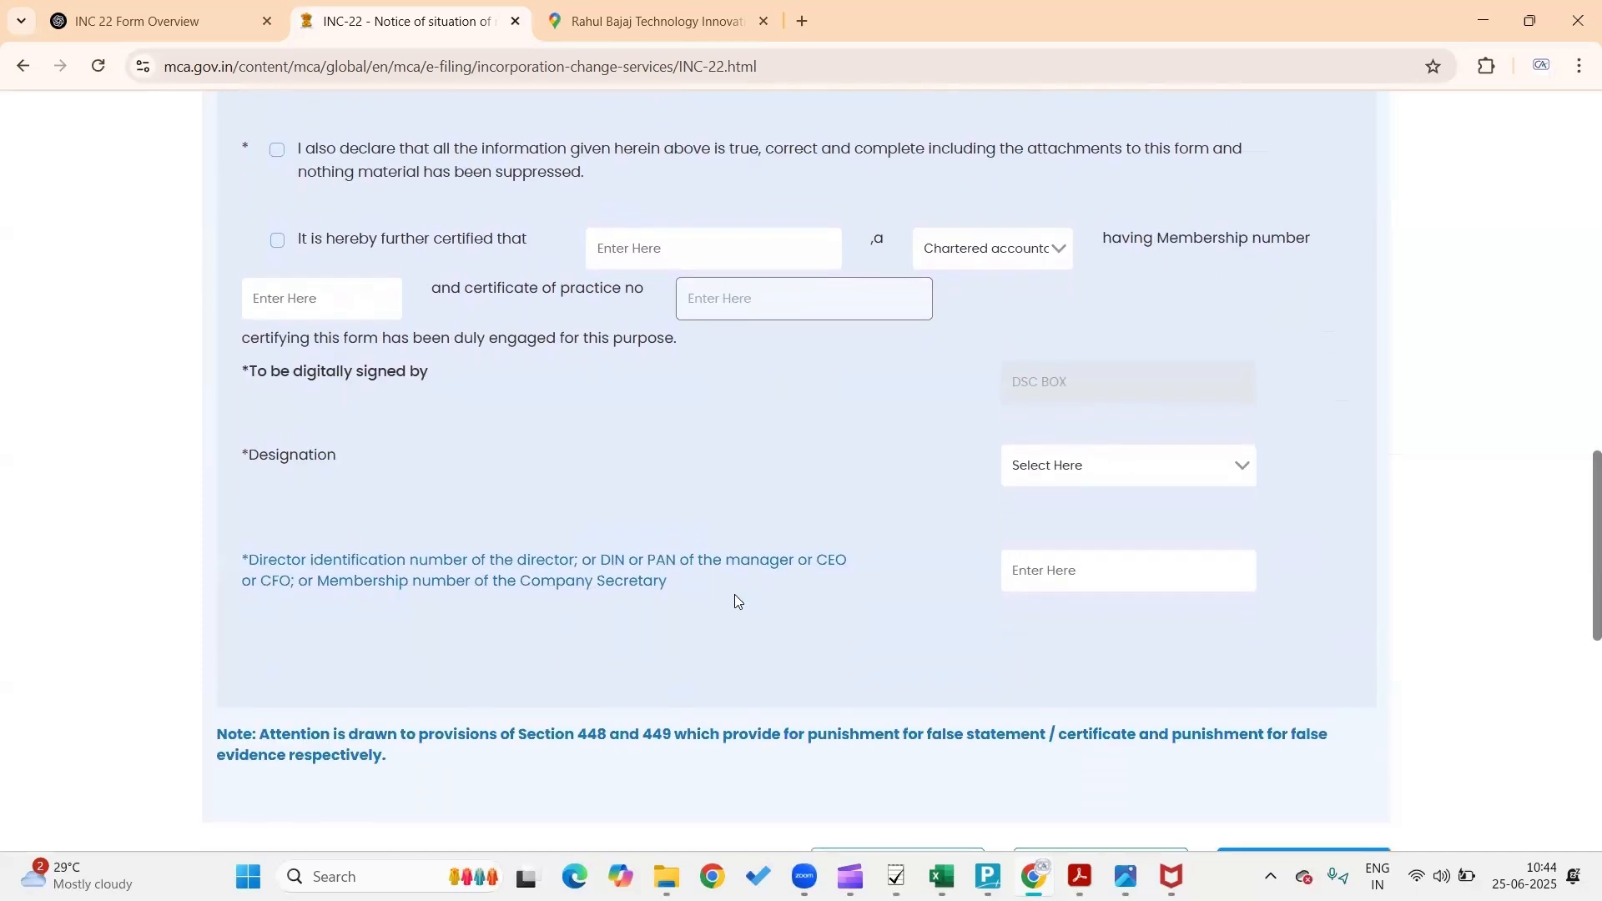
click(1071, 487)
Set the signer's designation to Director and fill the director identification number
click(1091, 466)
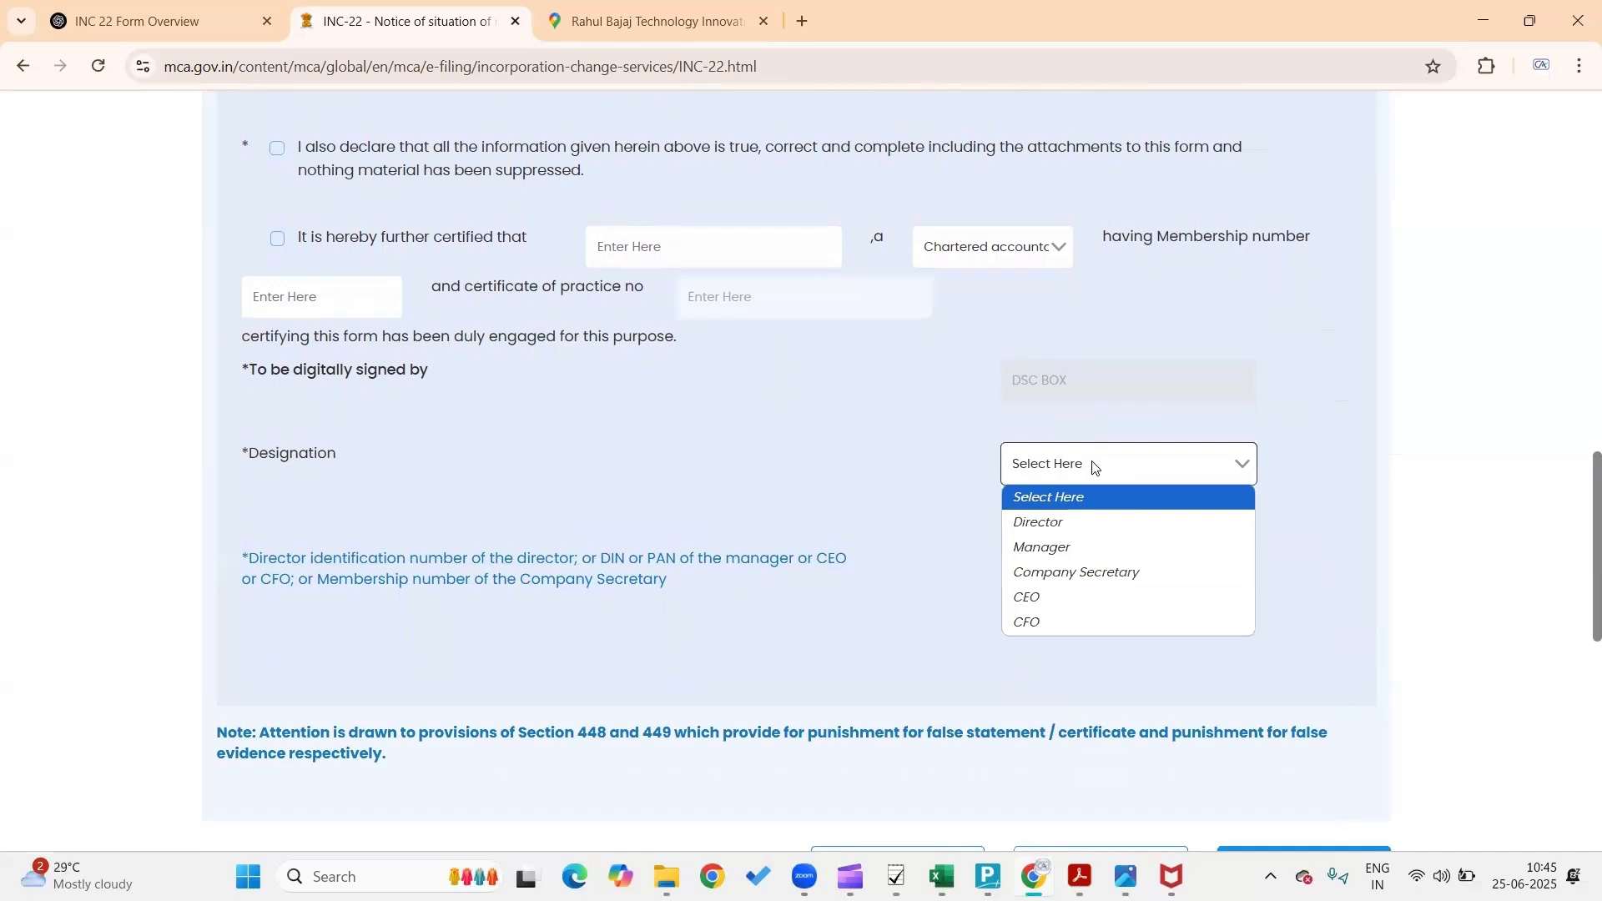
click(1020, 523)
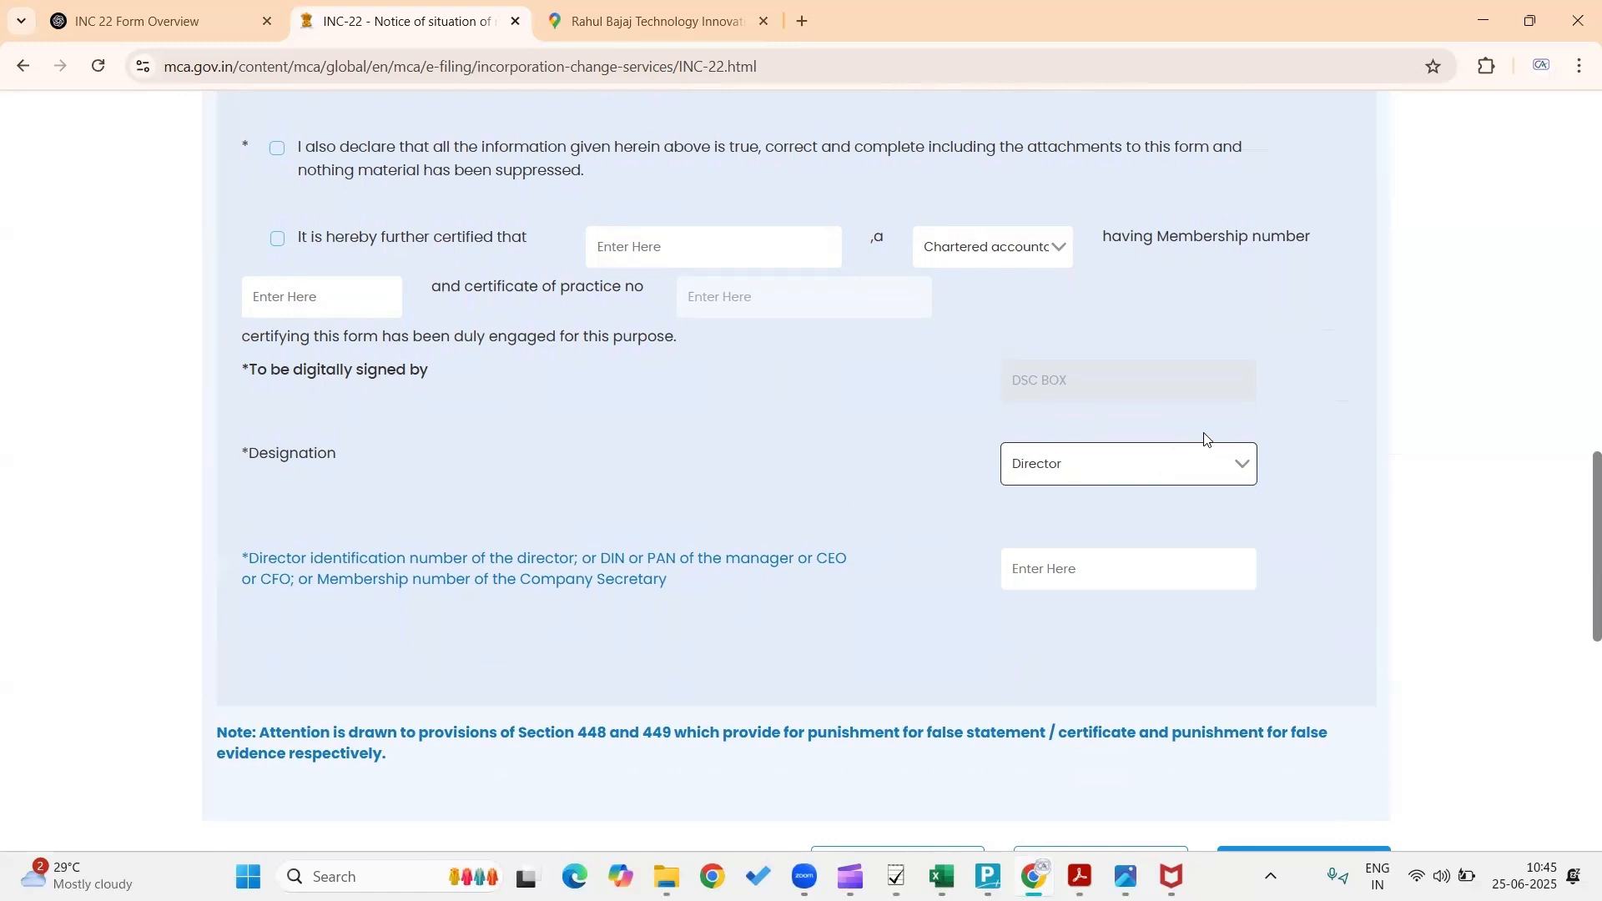
scroll(790, 588, down, 3)
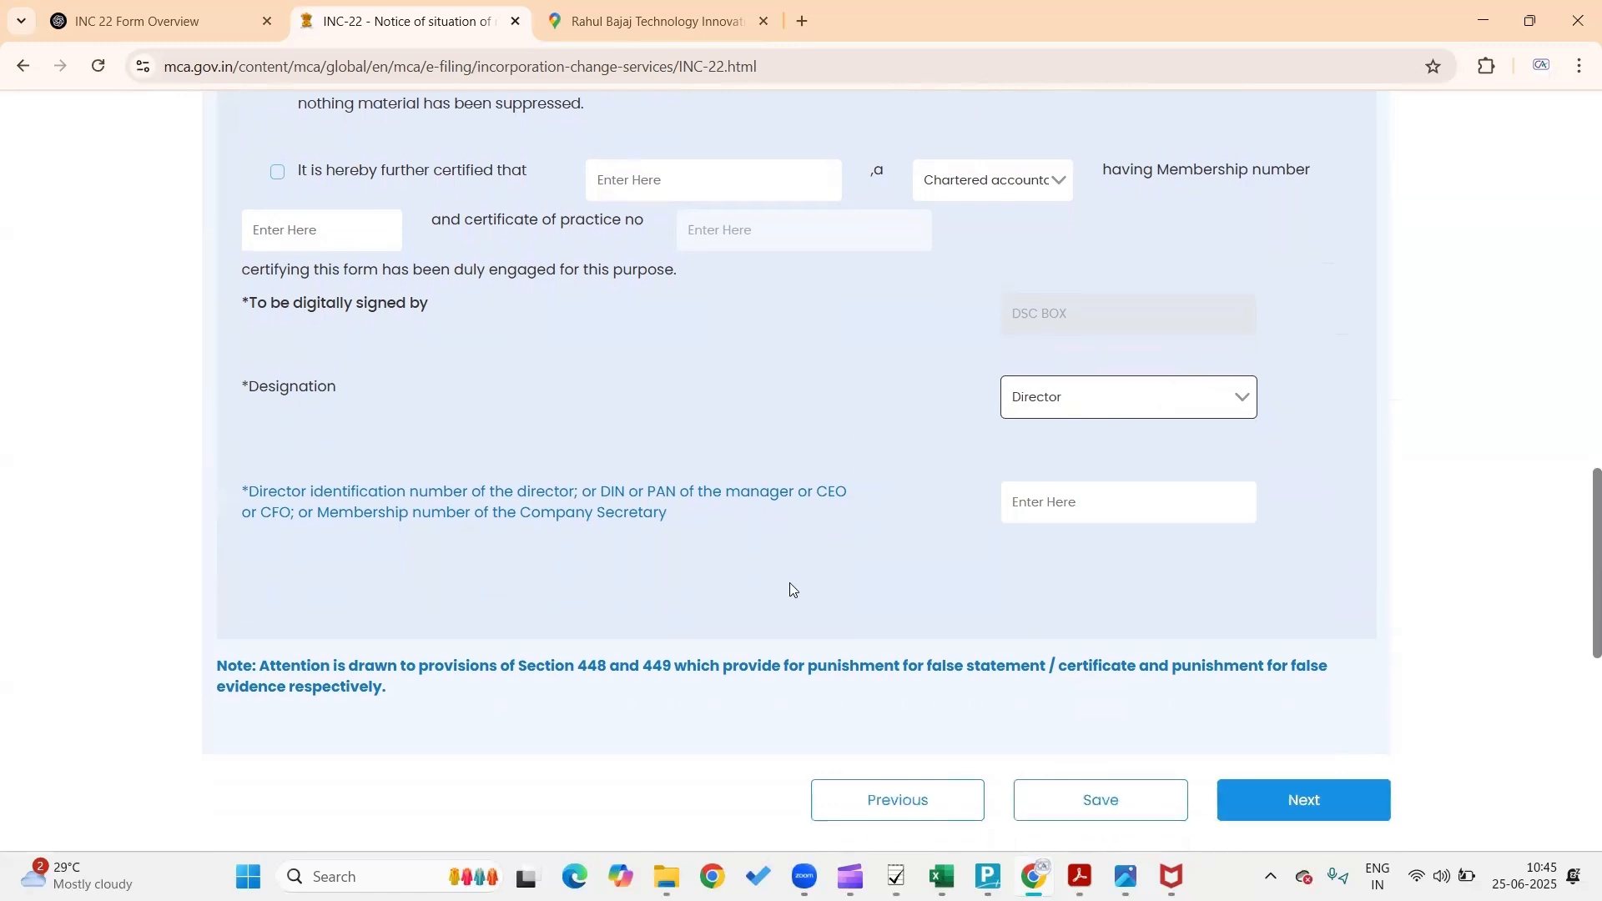
click(1033, 441)
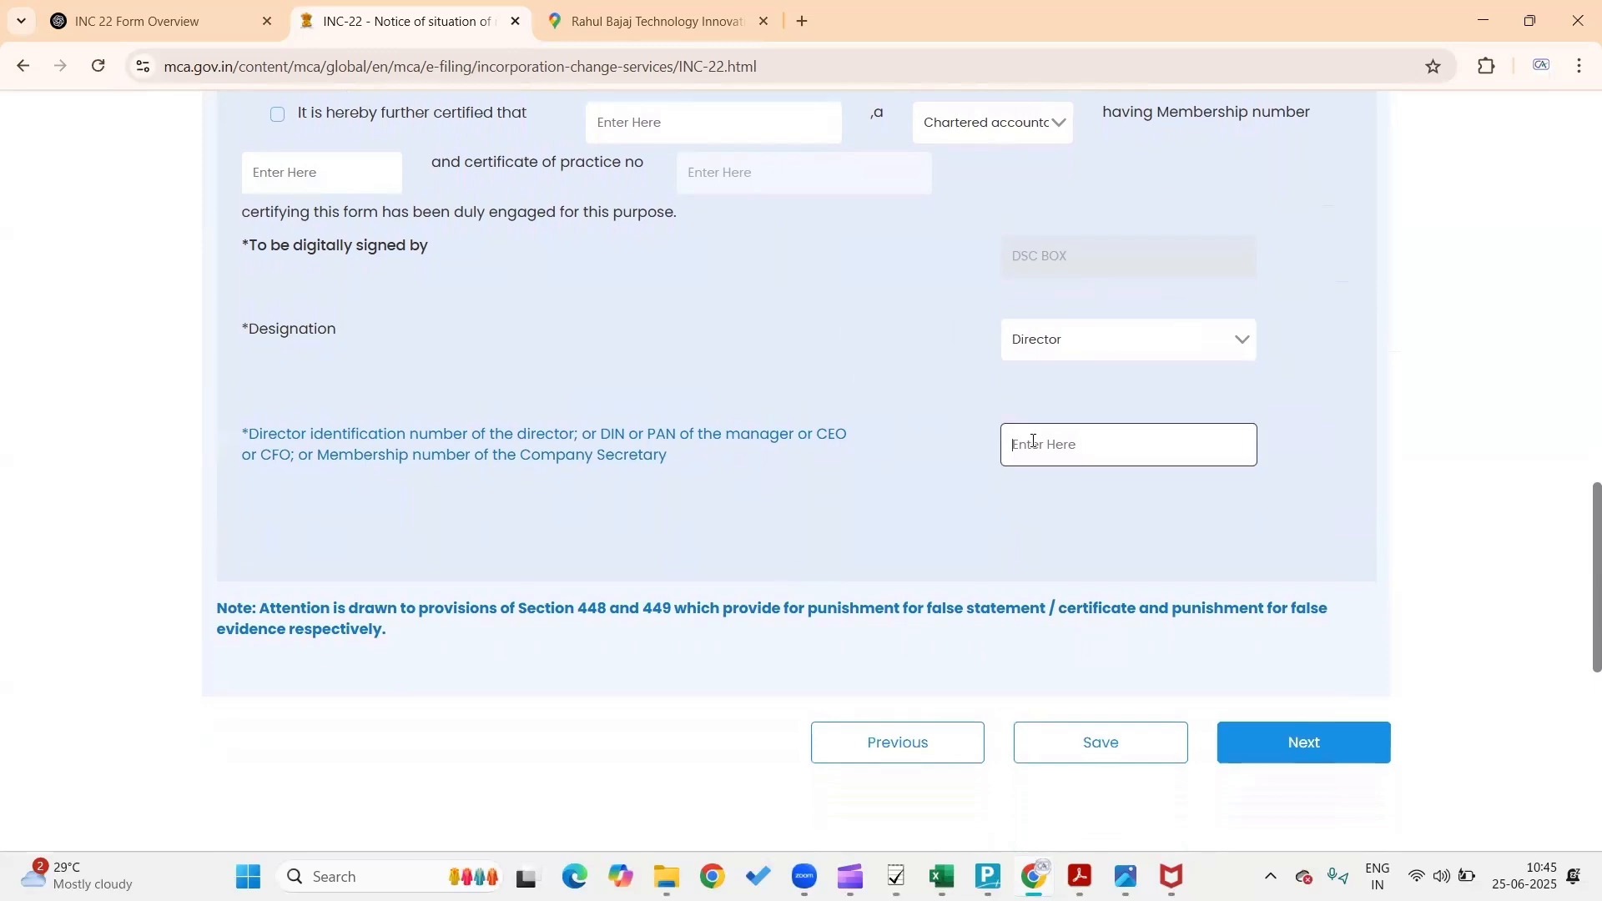
scroll(1364, 328, up, 10)
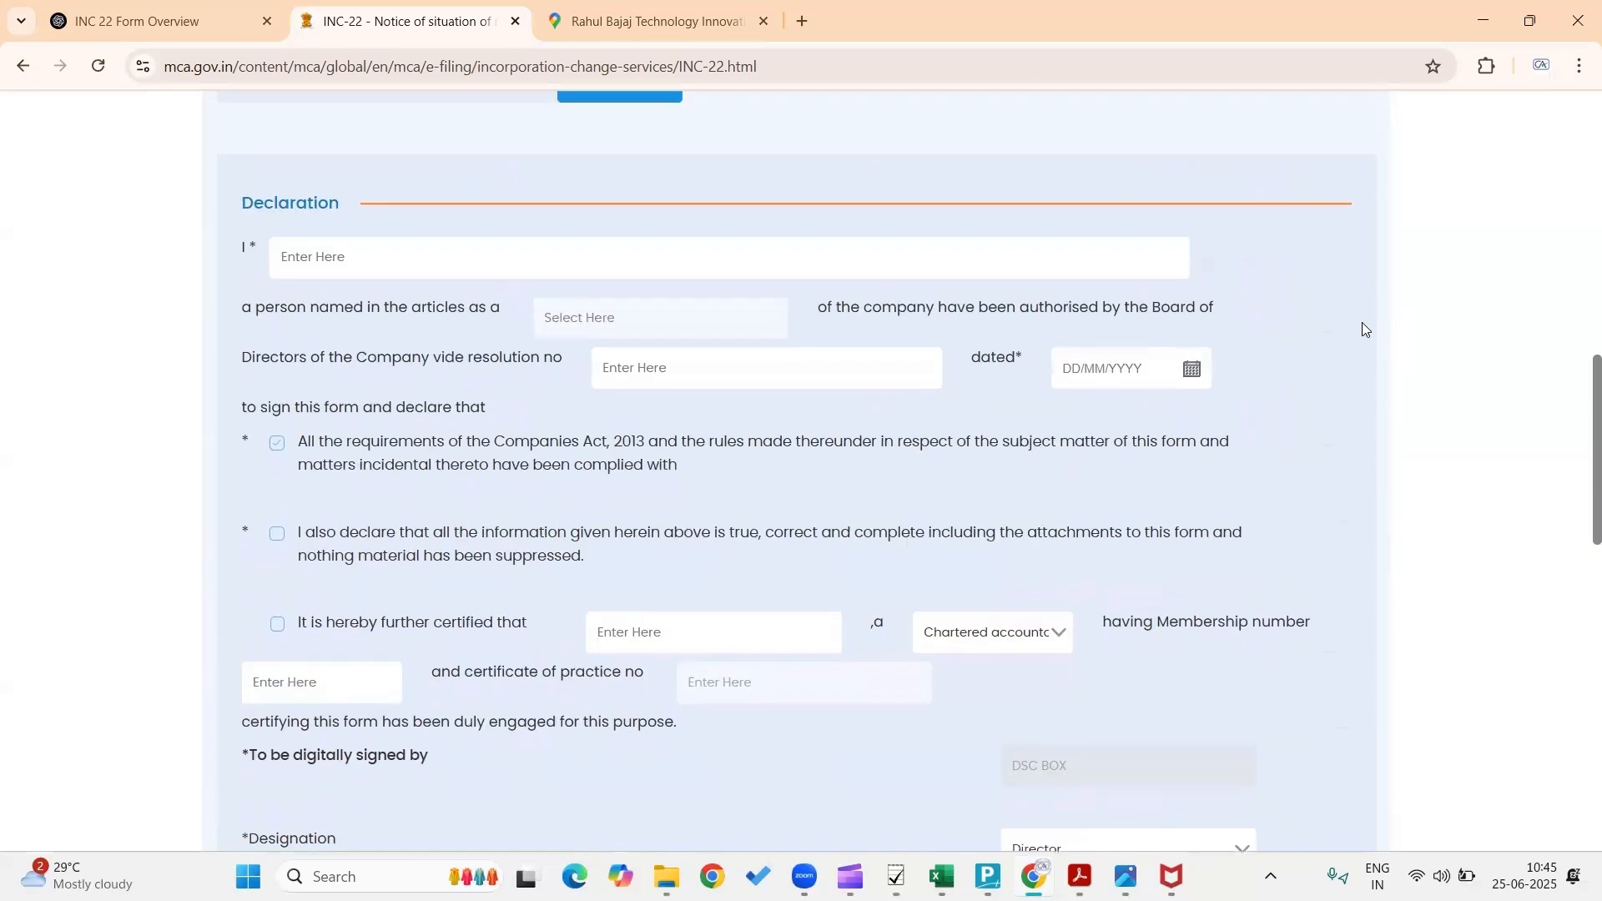
scroll(1105, 513, down, 10)
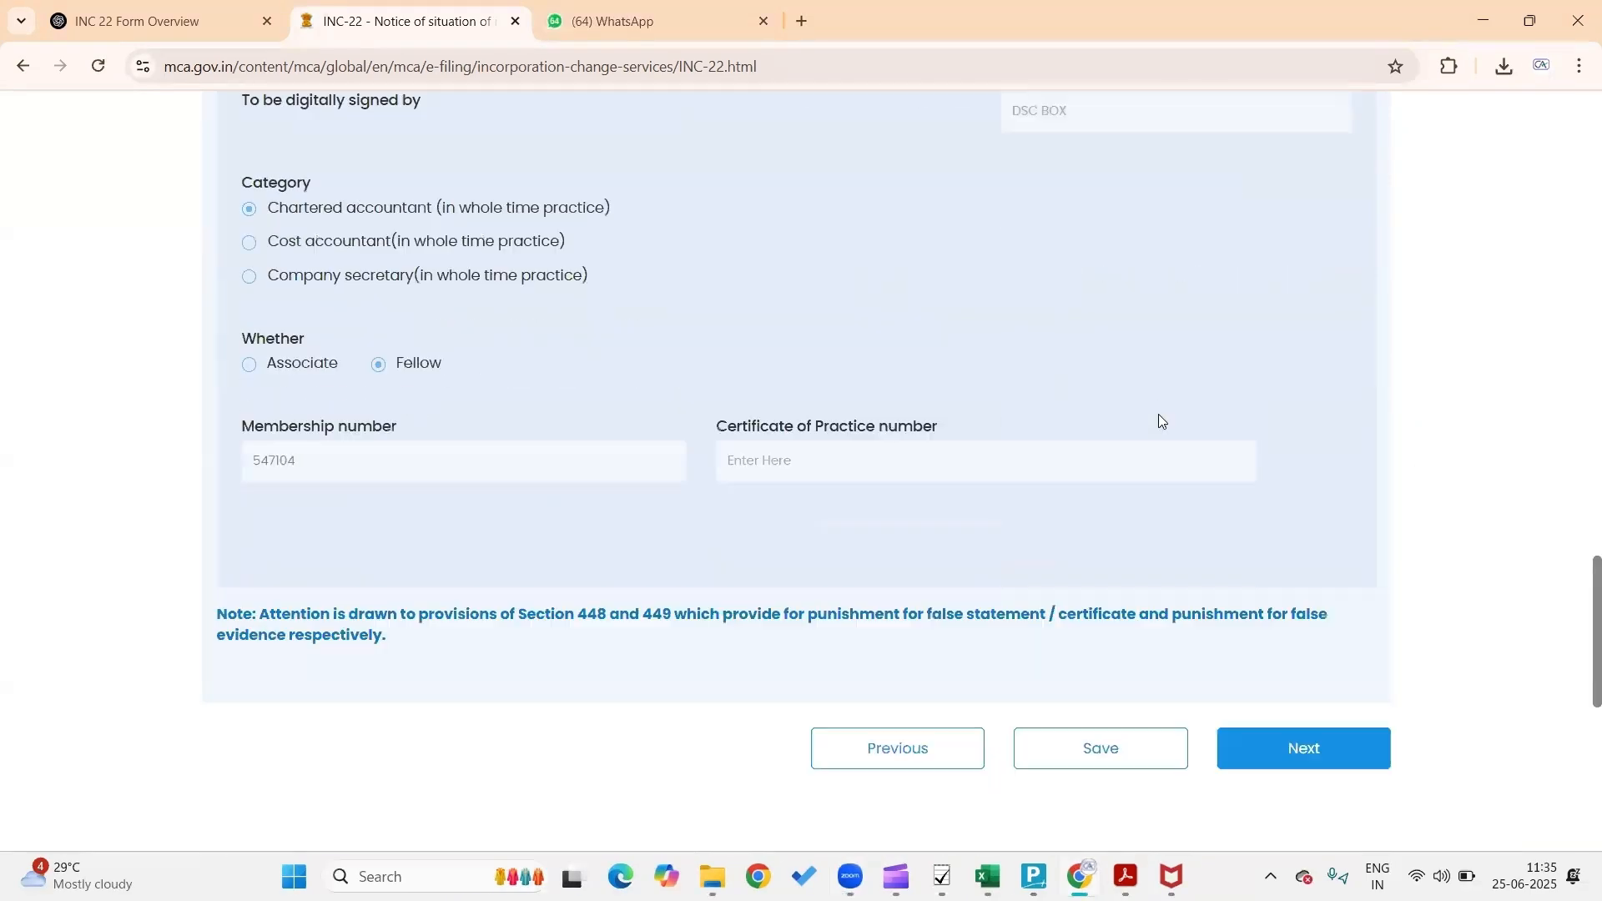
scroll(1160, 419, down, 2)
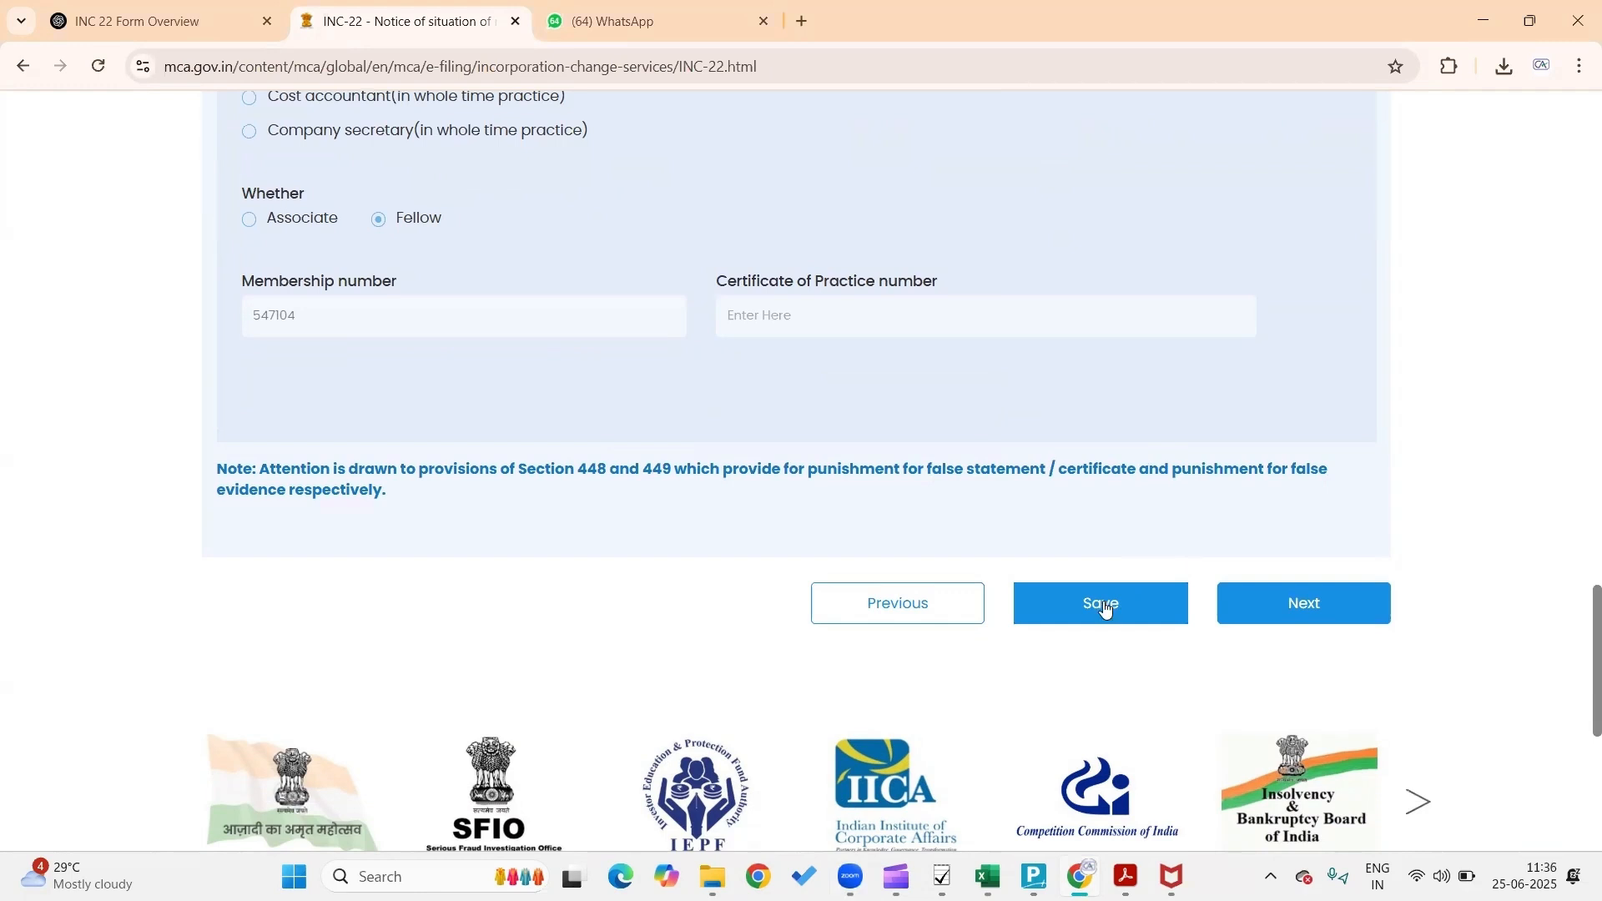
Advance to Review & Submit and scroll the read-only summary down to Save and Submit
click(1285, 605)
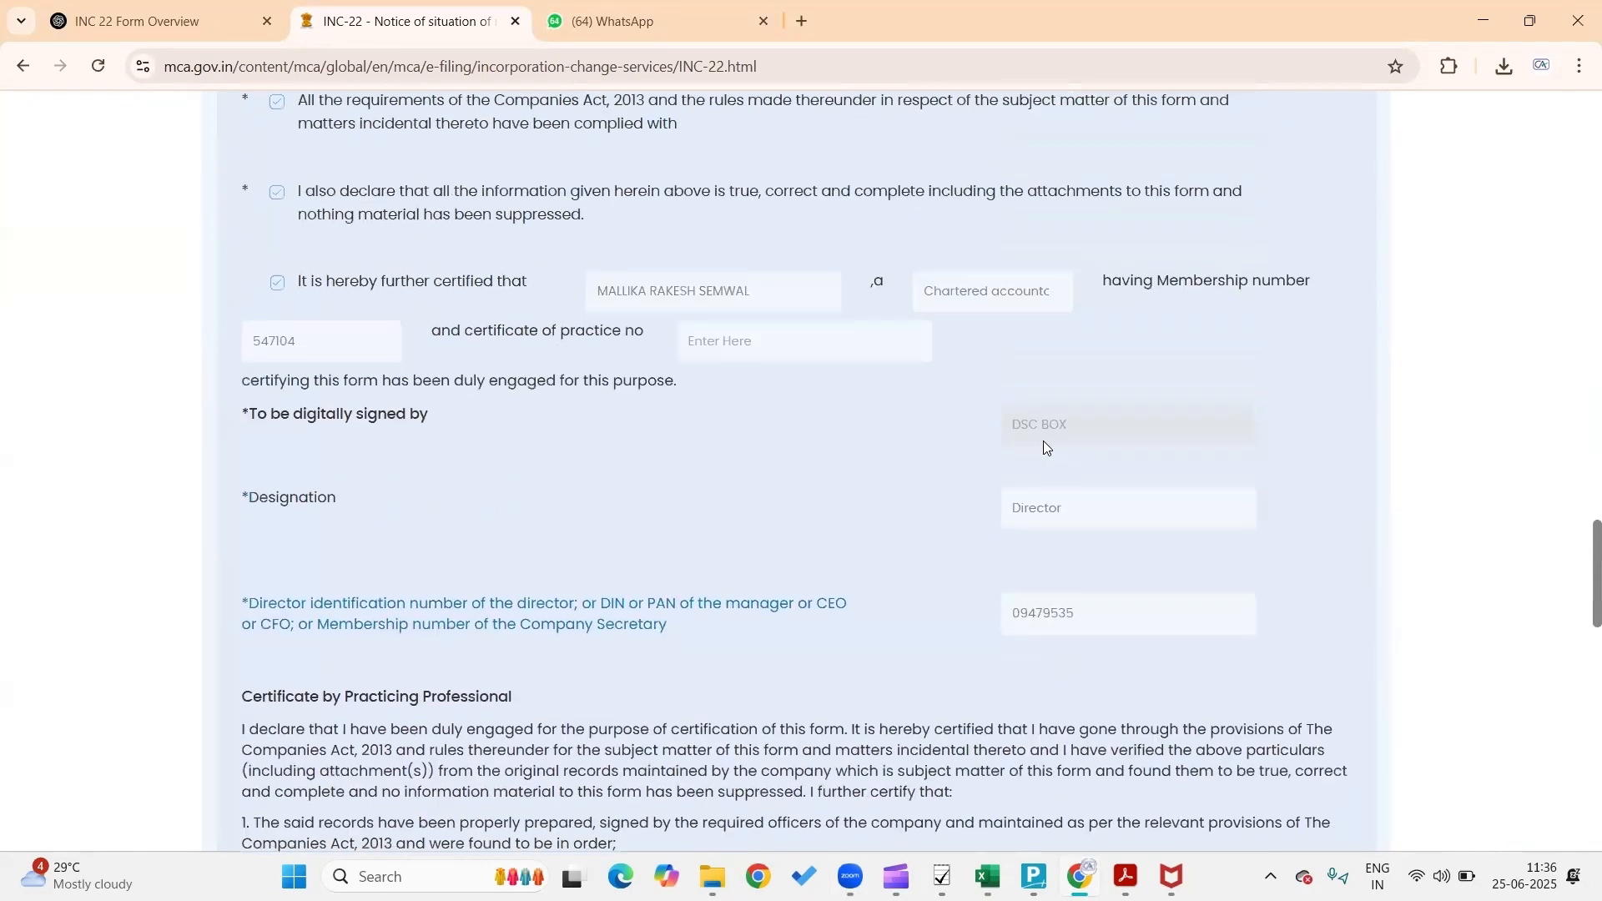
scroll(1043, 440, up, 5)
scroll(1043, 440, up, 15)
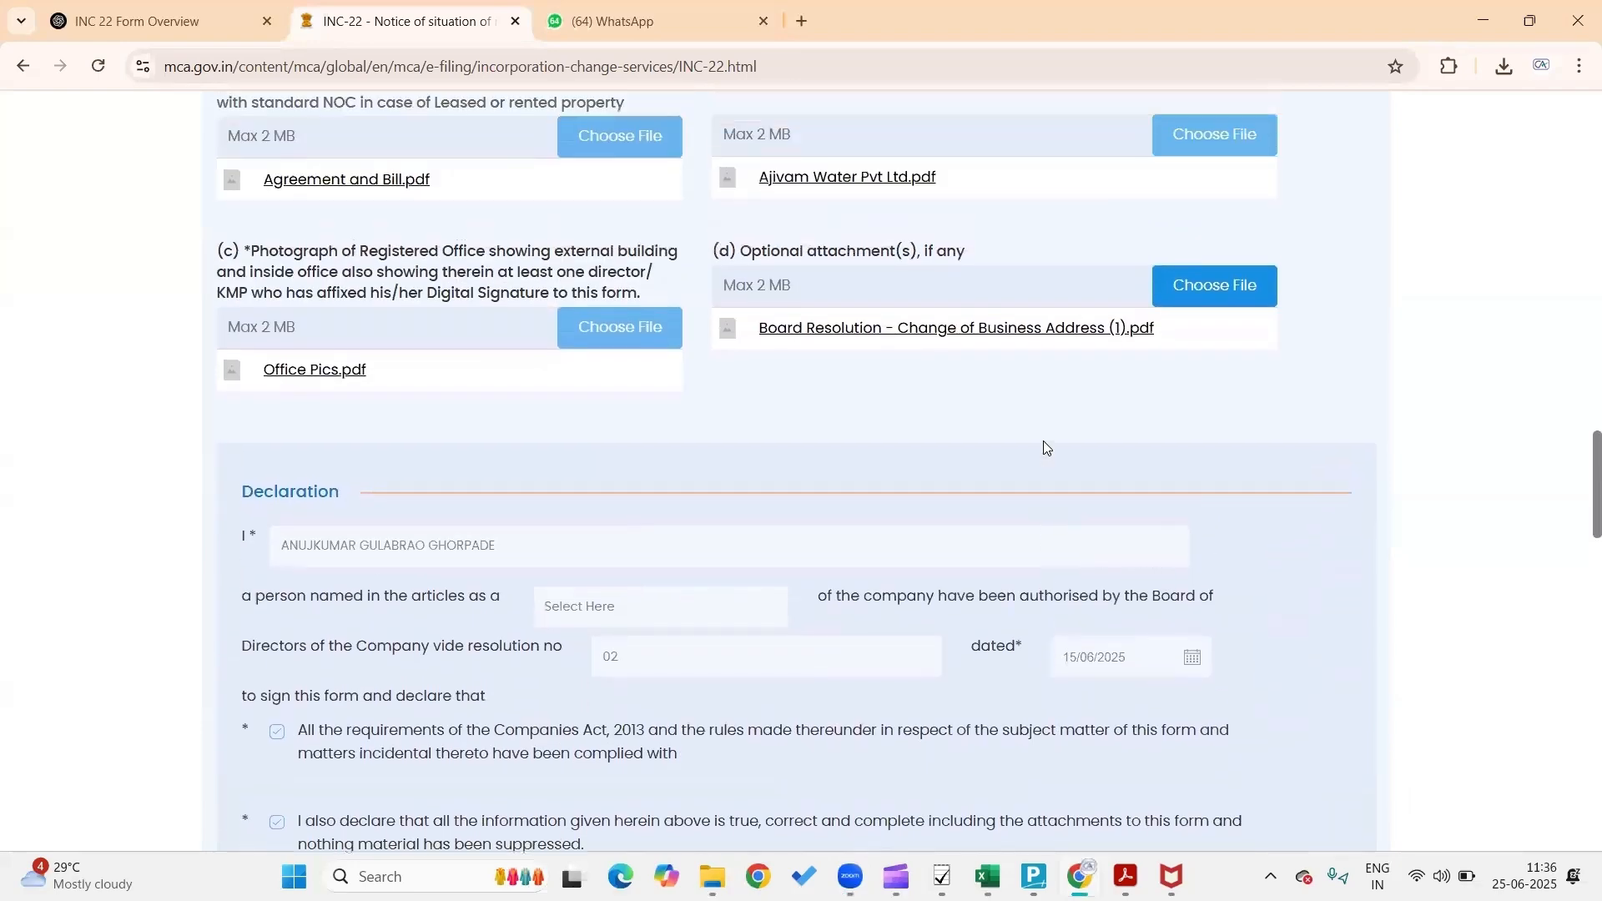
scroll(1043, 441, up, 12)
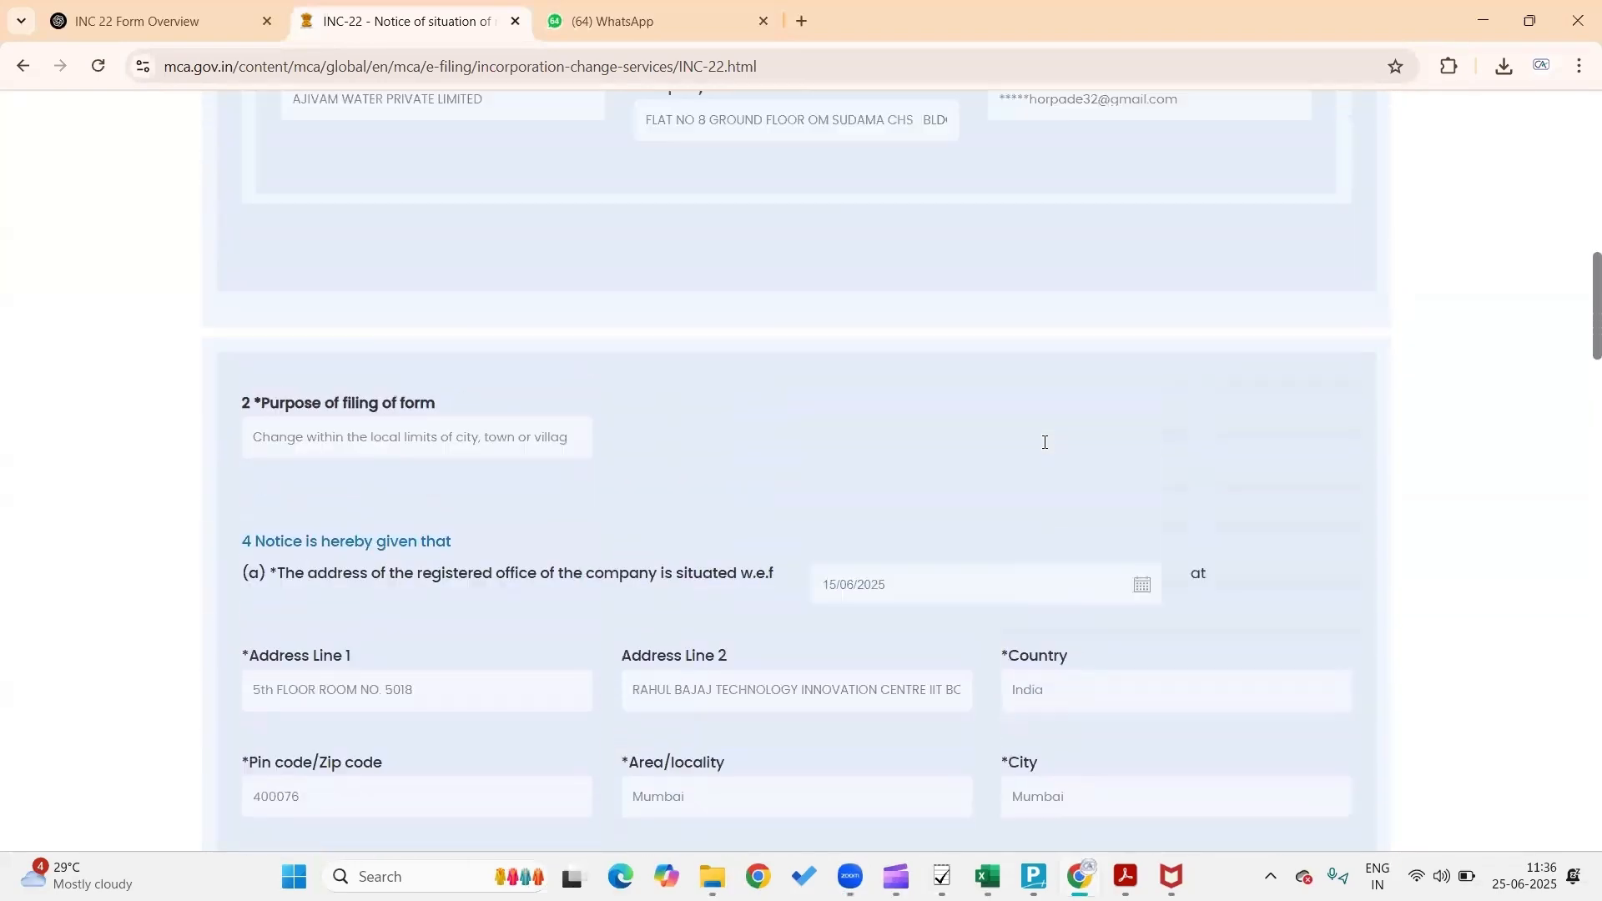
scroll(1043, 441, down, 7)
scroll(1043, 447, down, 20)
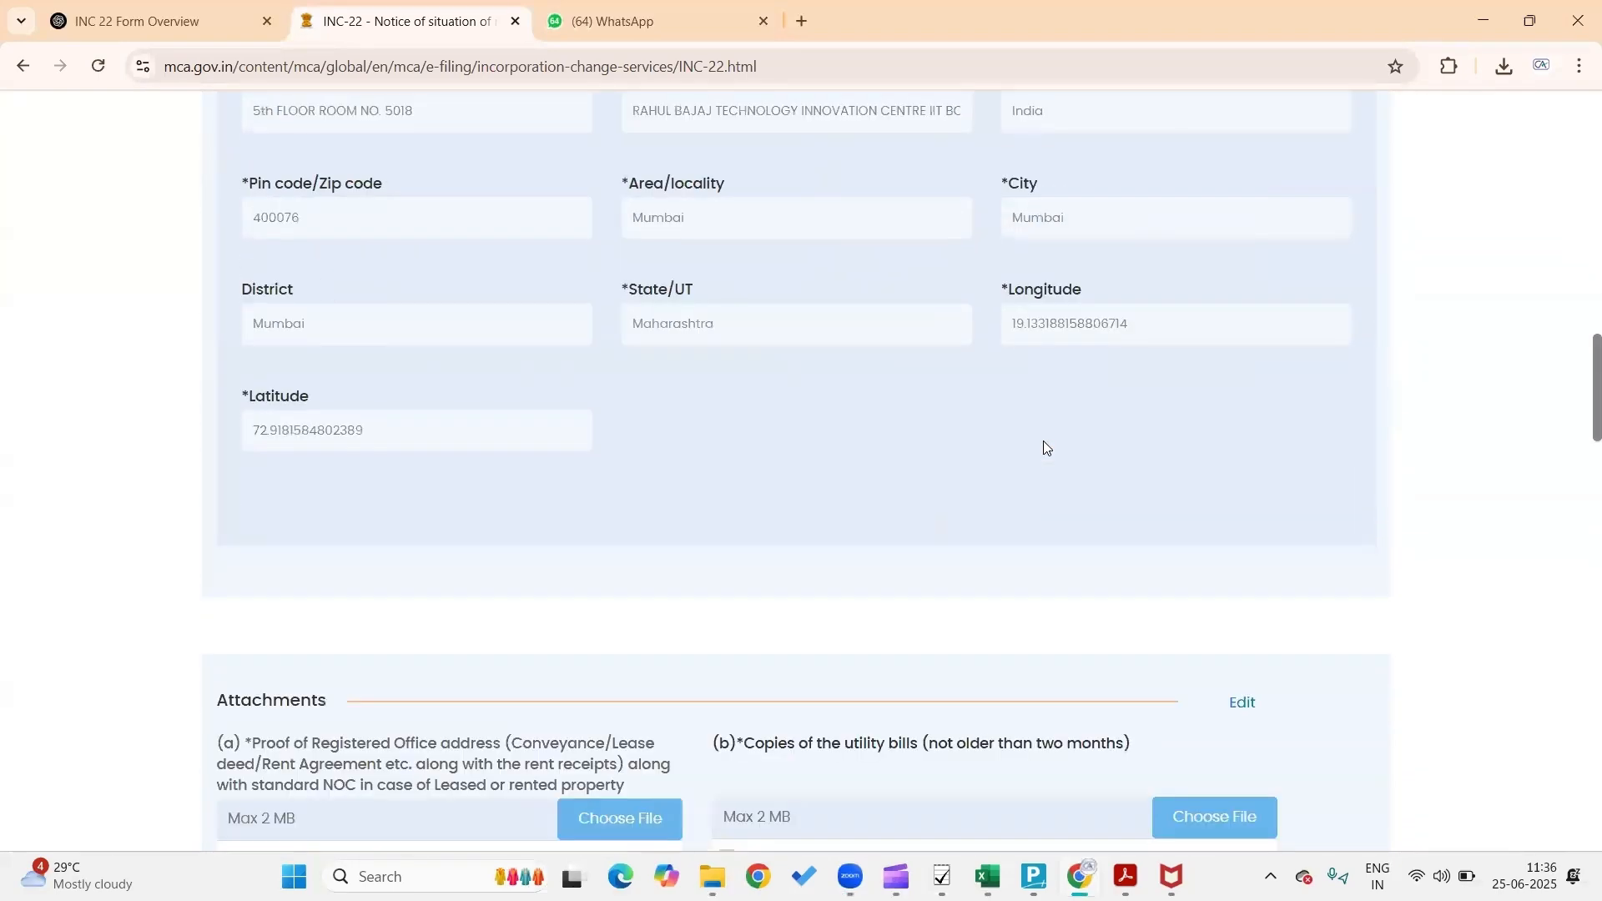
scroll(1045, 442, down, 6)
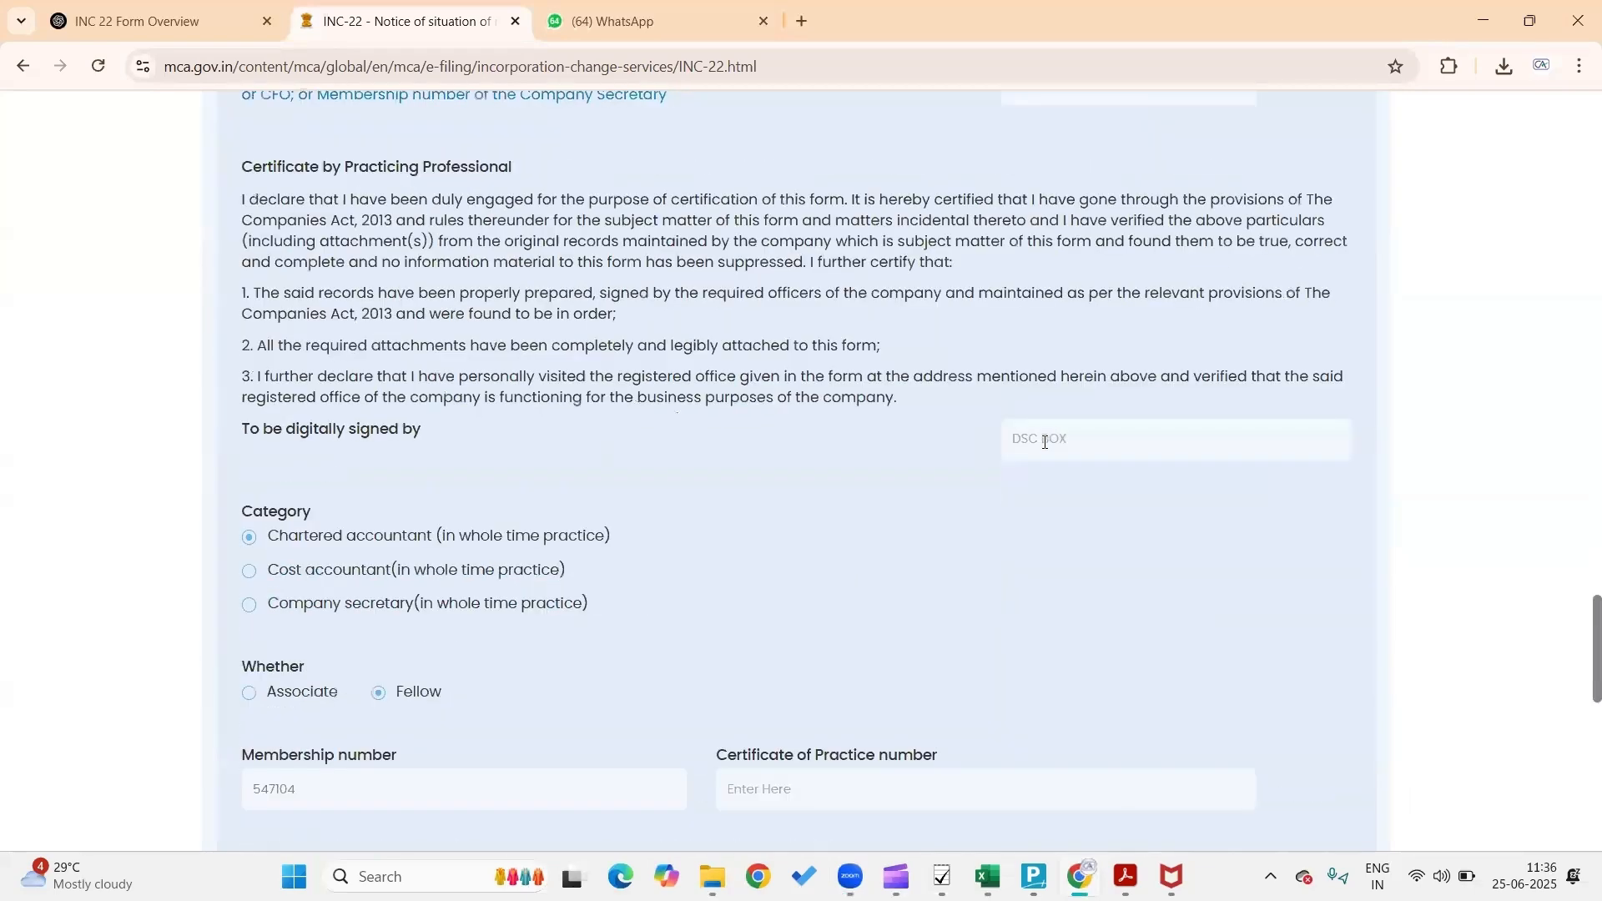
scroll(1045, 442, down, 6)
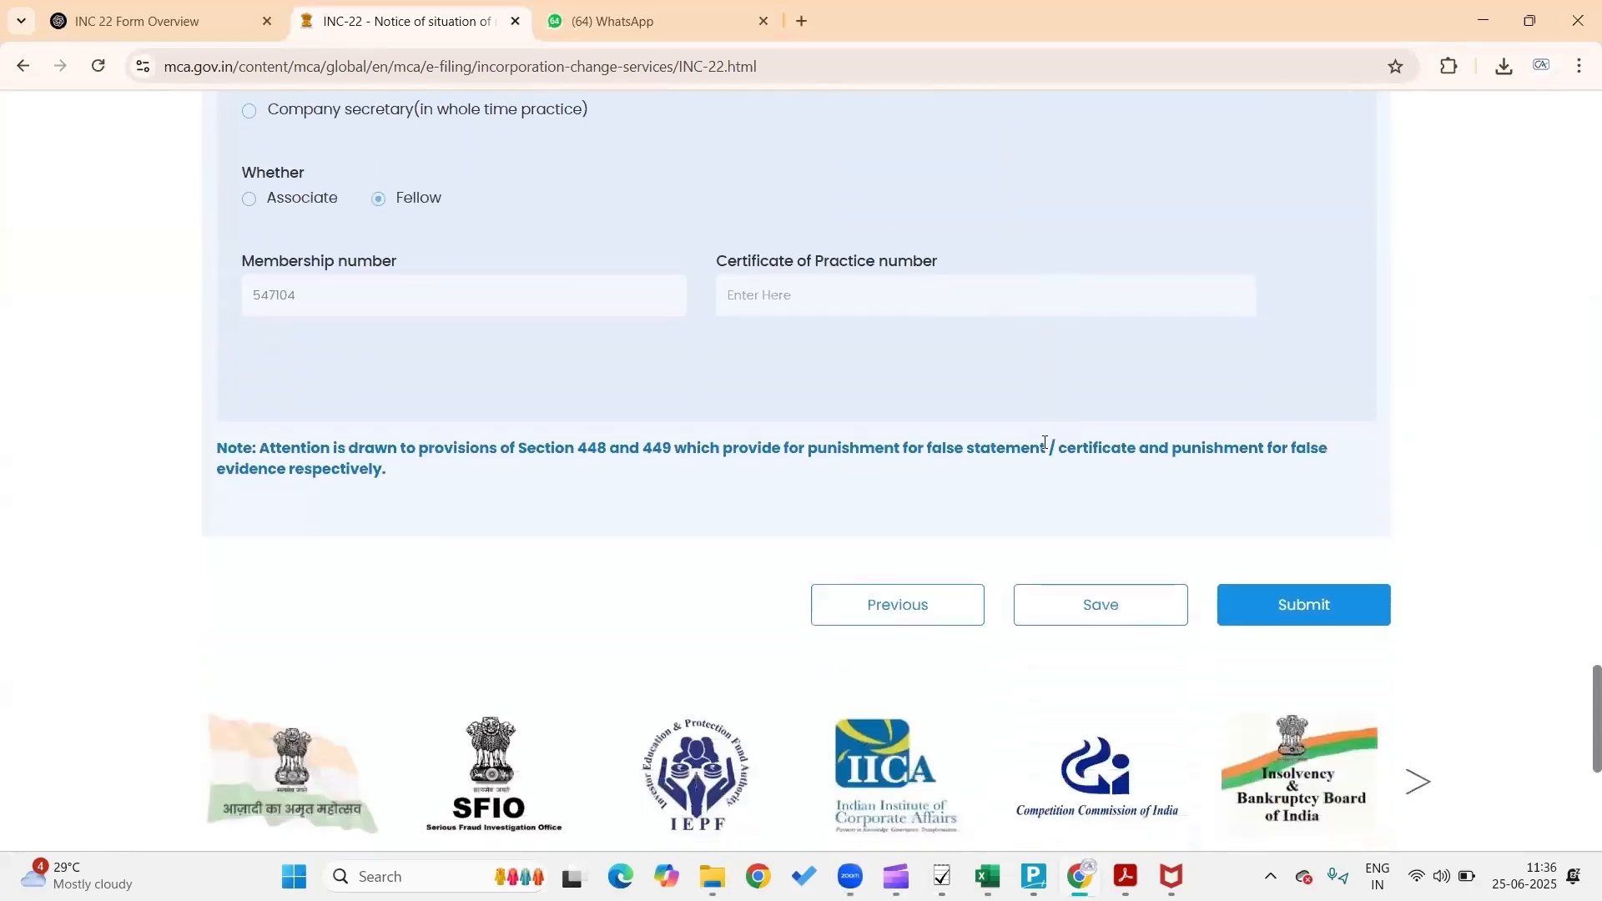
scroll(1045, 442, down, 1)
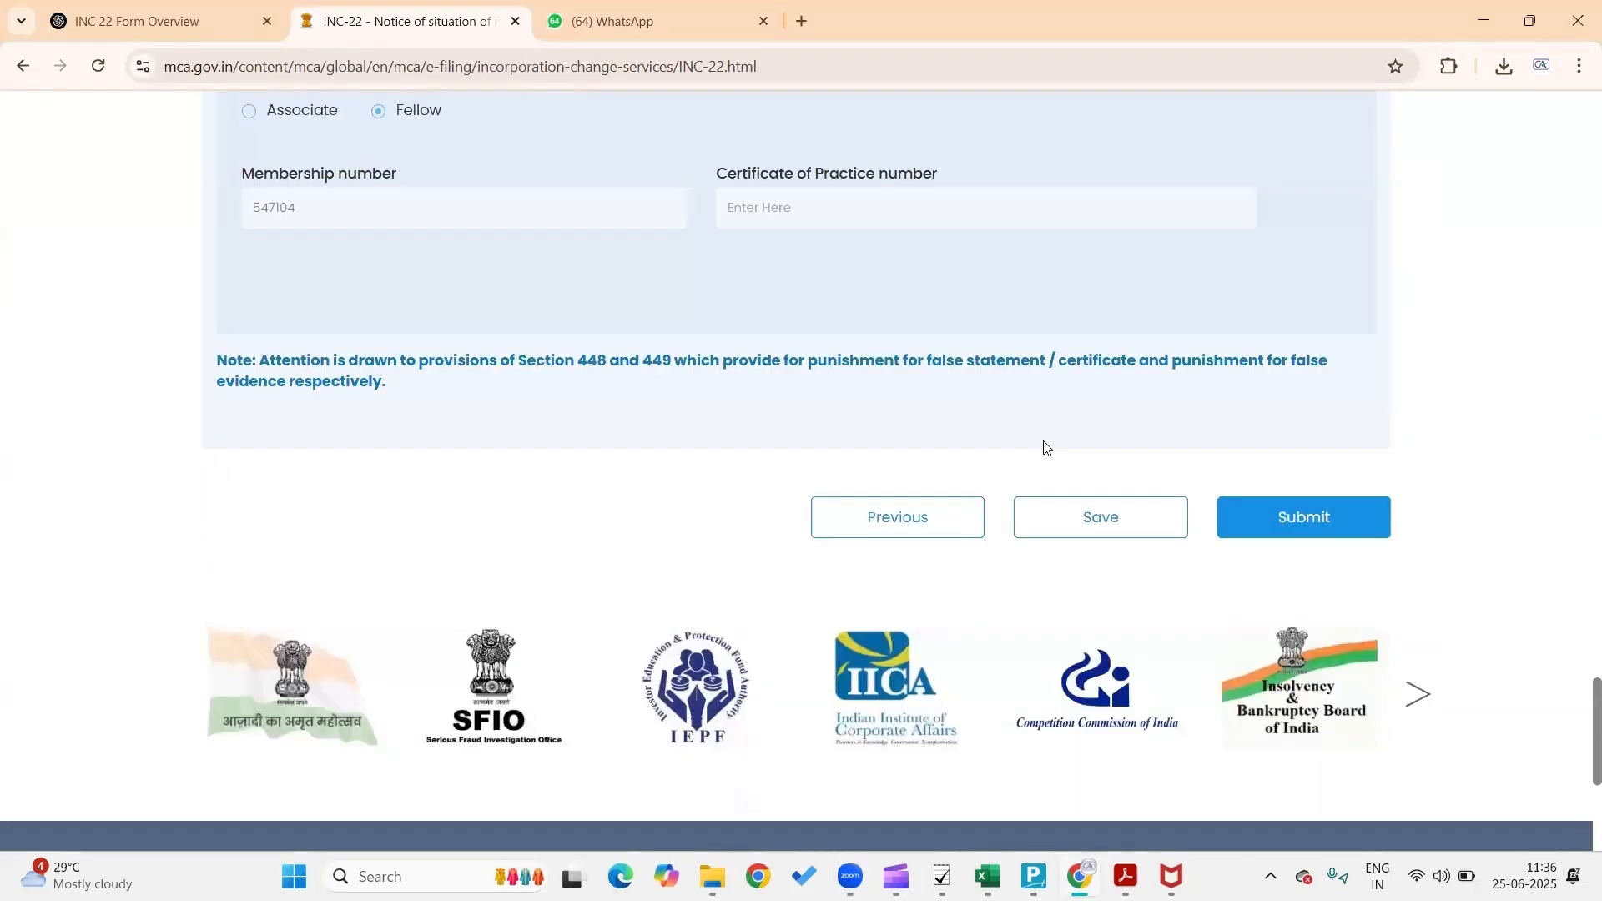
Save the completed INC-22 form, submit it, and acknowledge the service request confirmation
click(1094, 513)
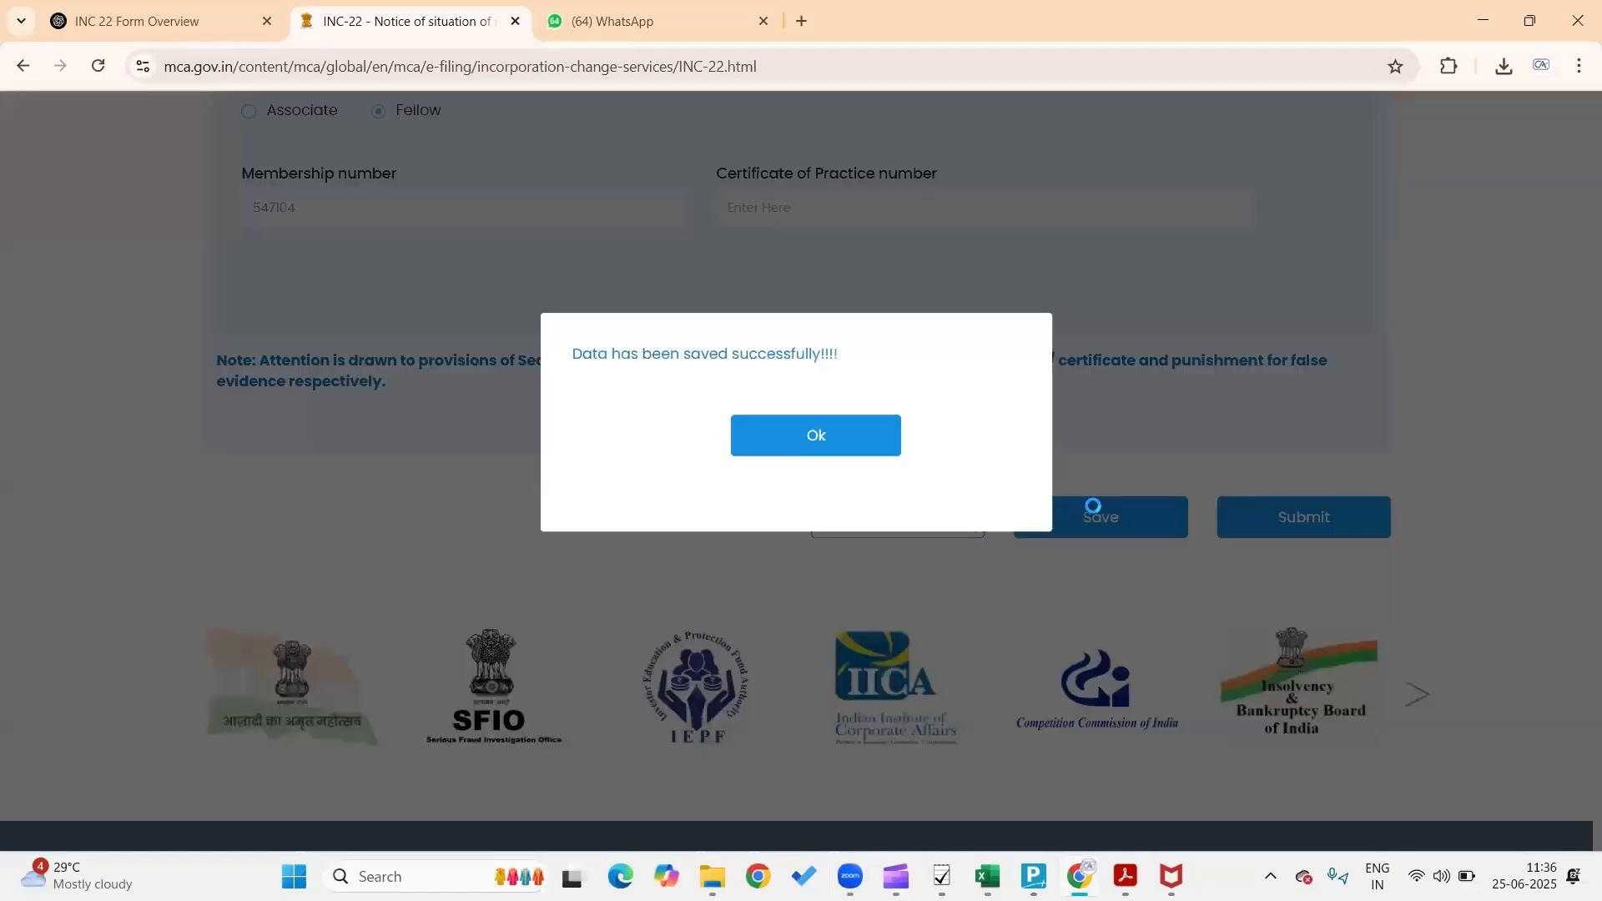
click(862, 451)
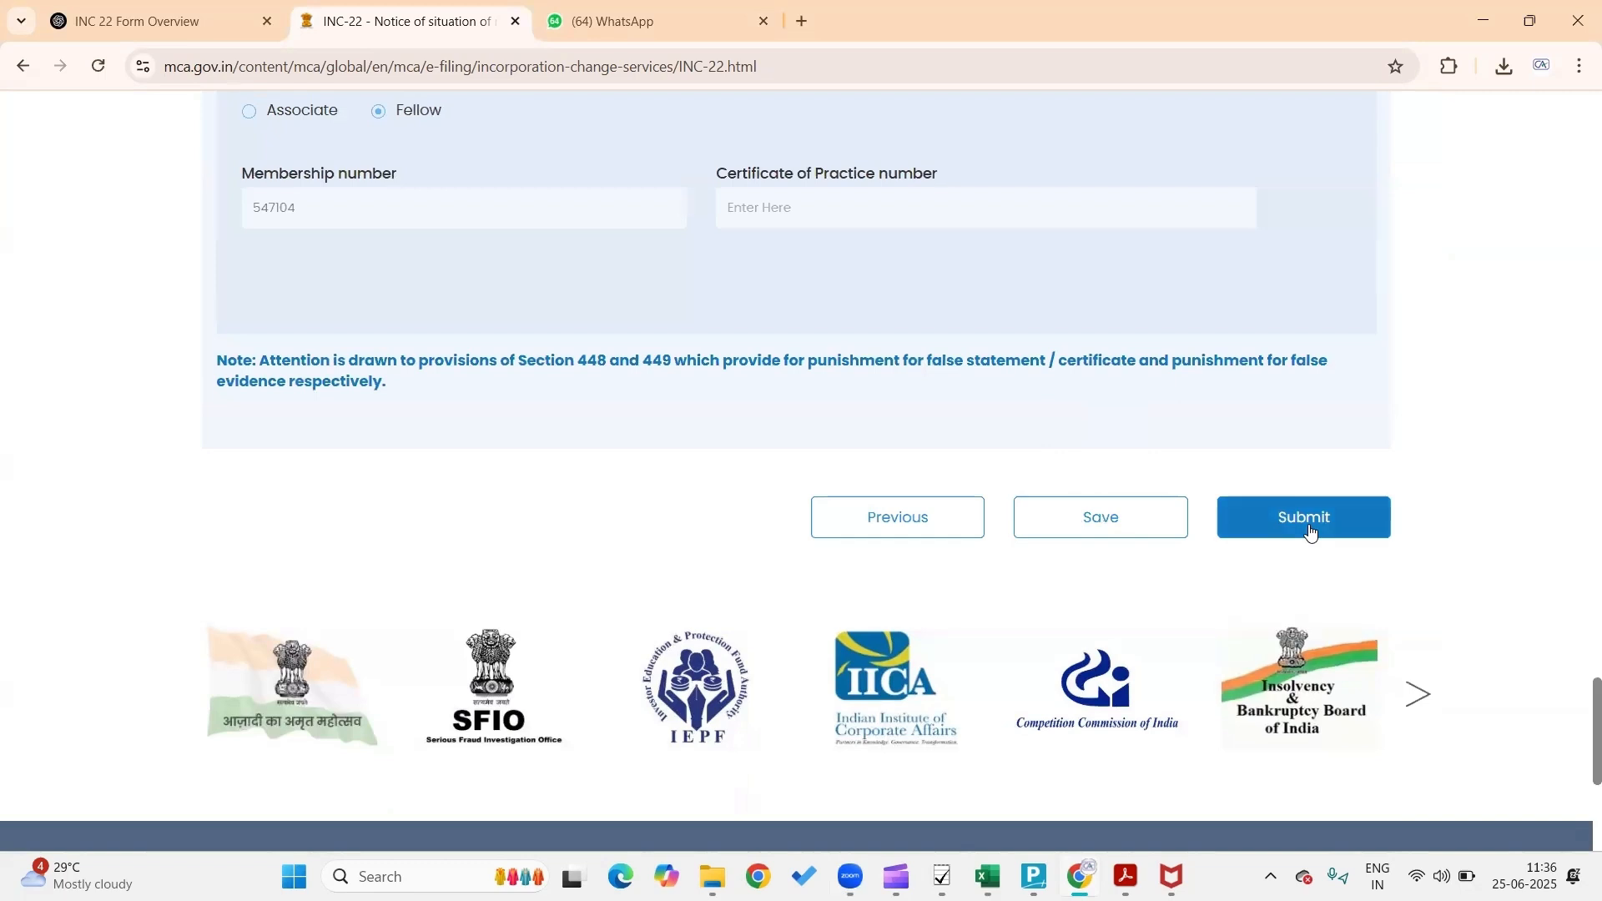
click(1310, 532)
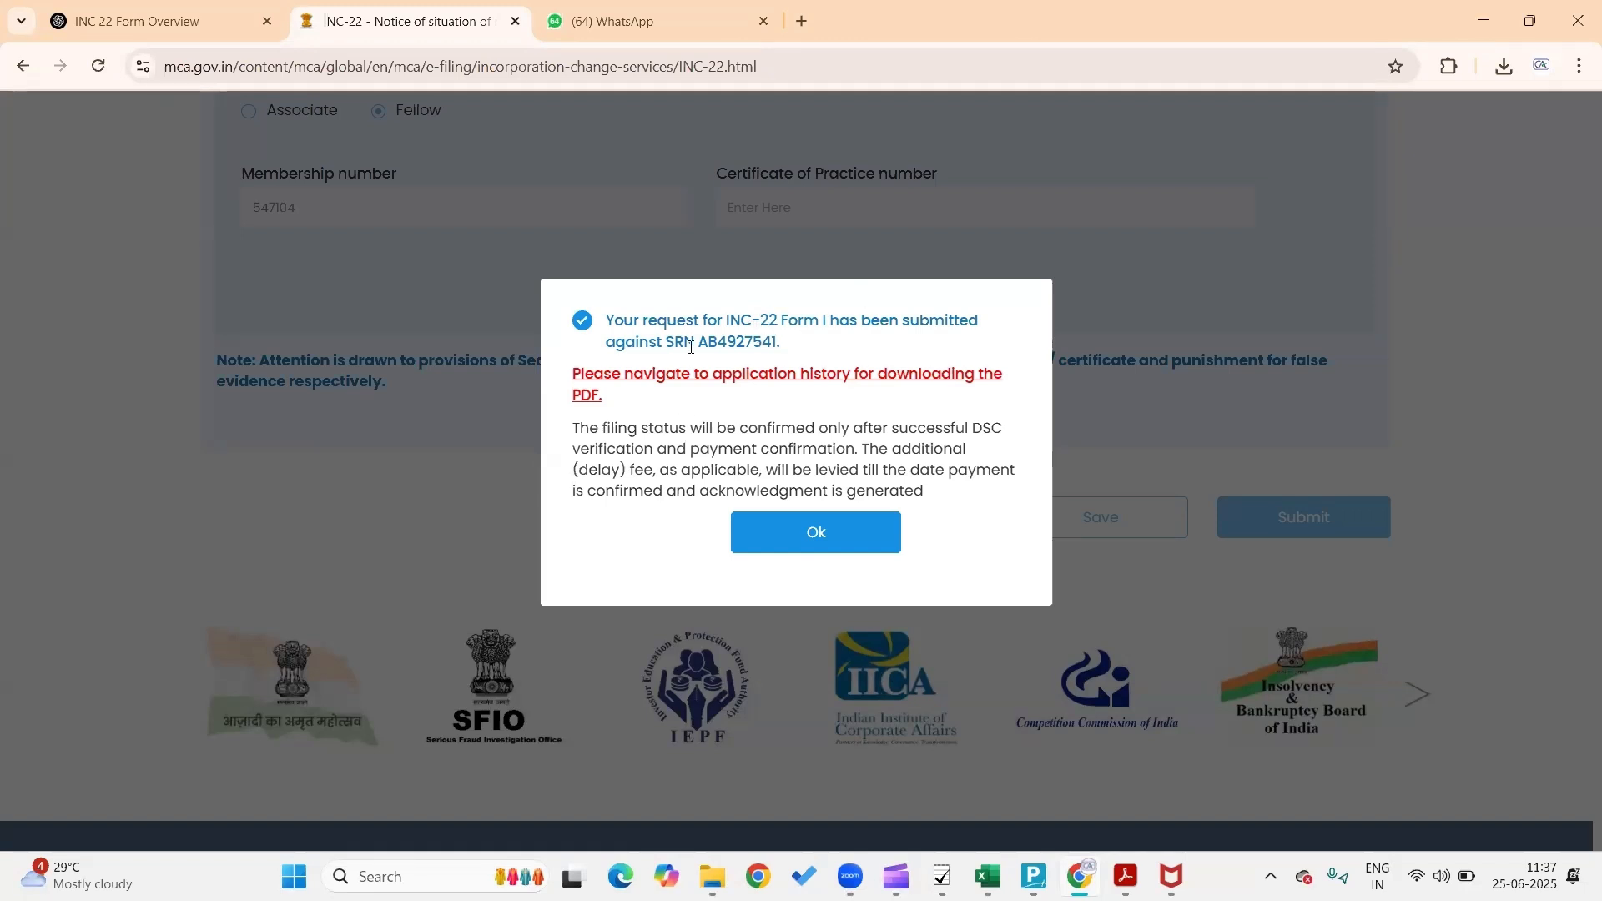
click(817, 540)
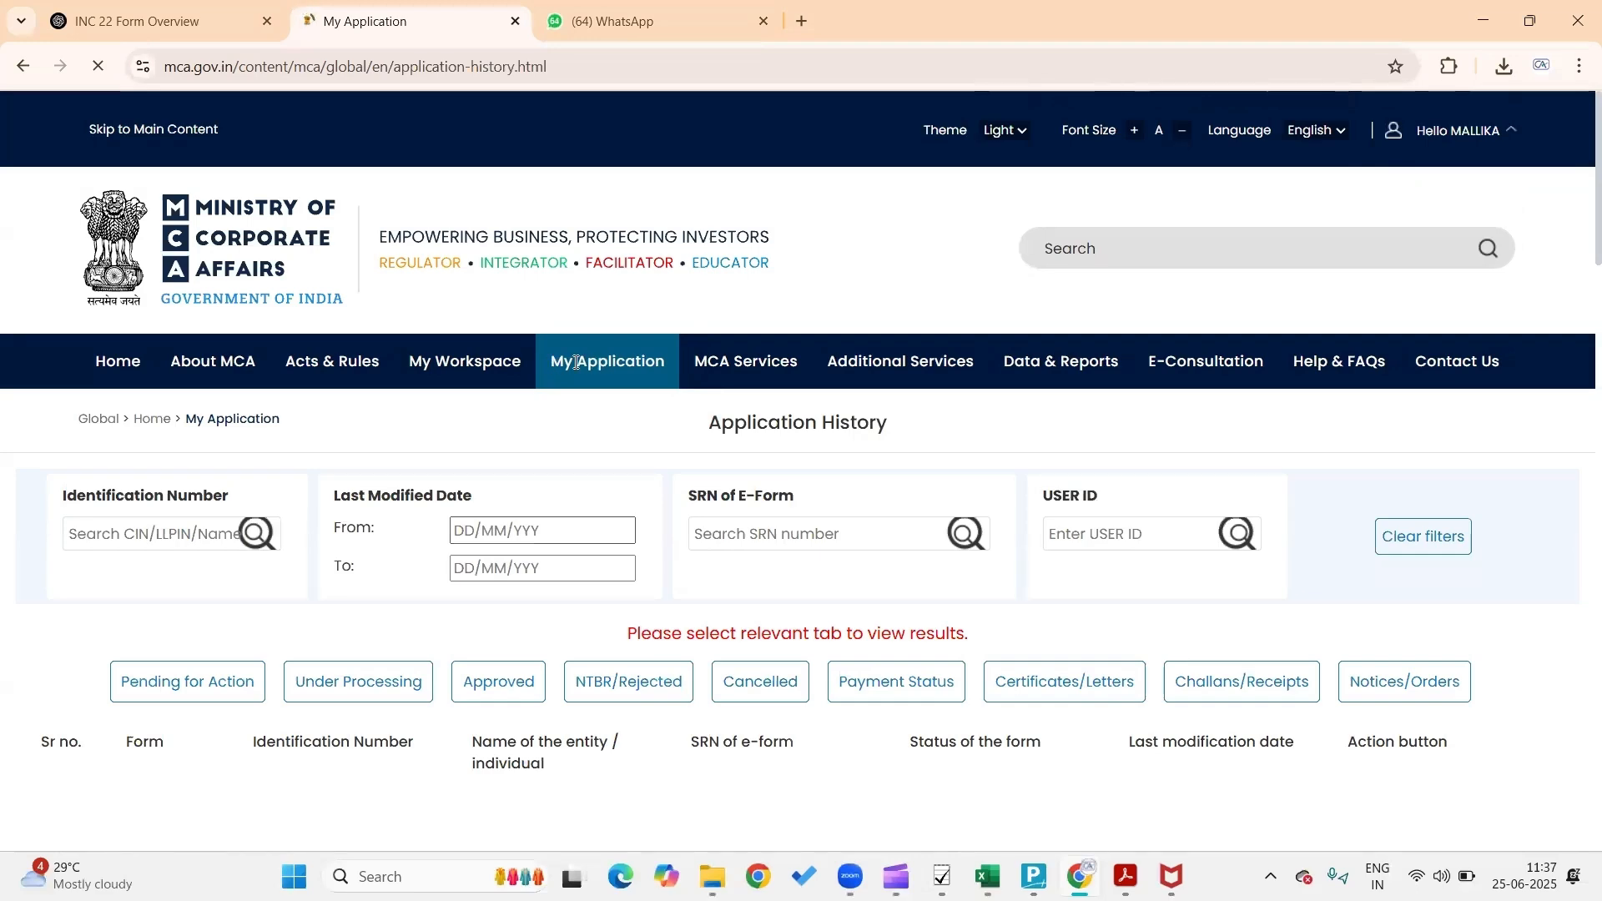
scroll(641, 603, down, 3)
click(200, 445)
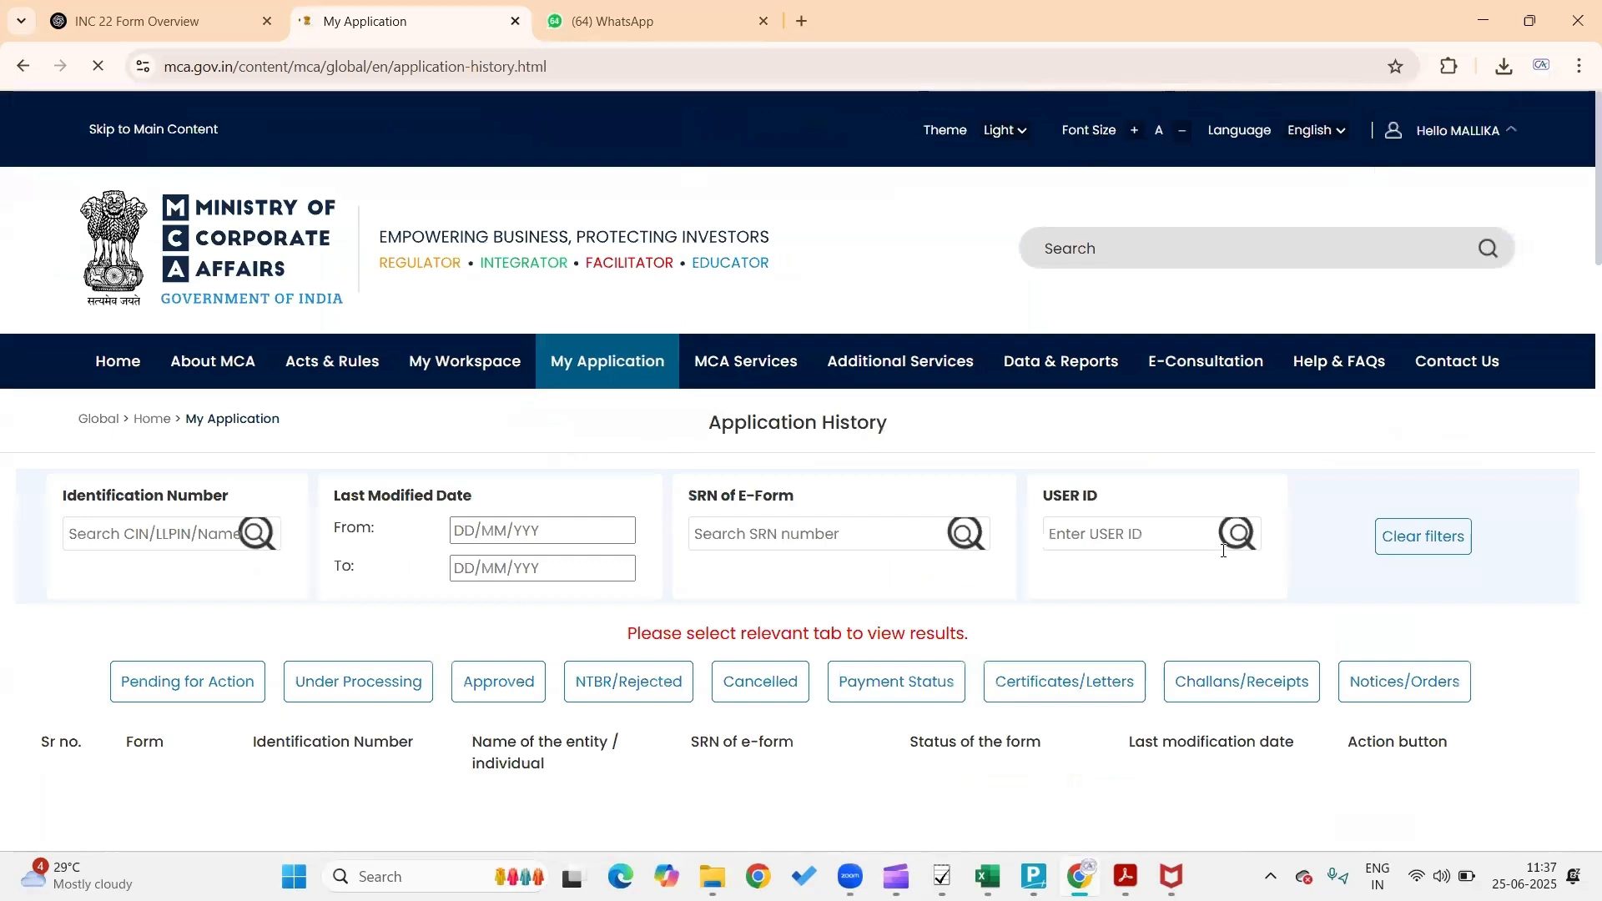
click(169, 682)
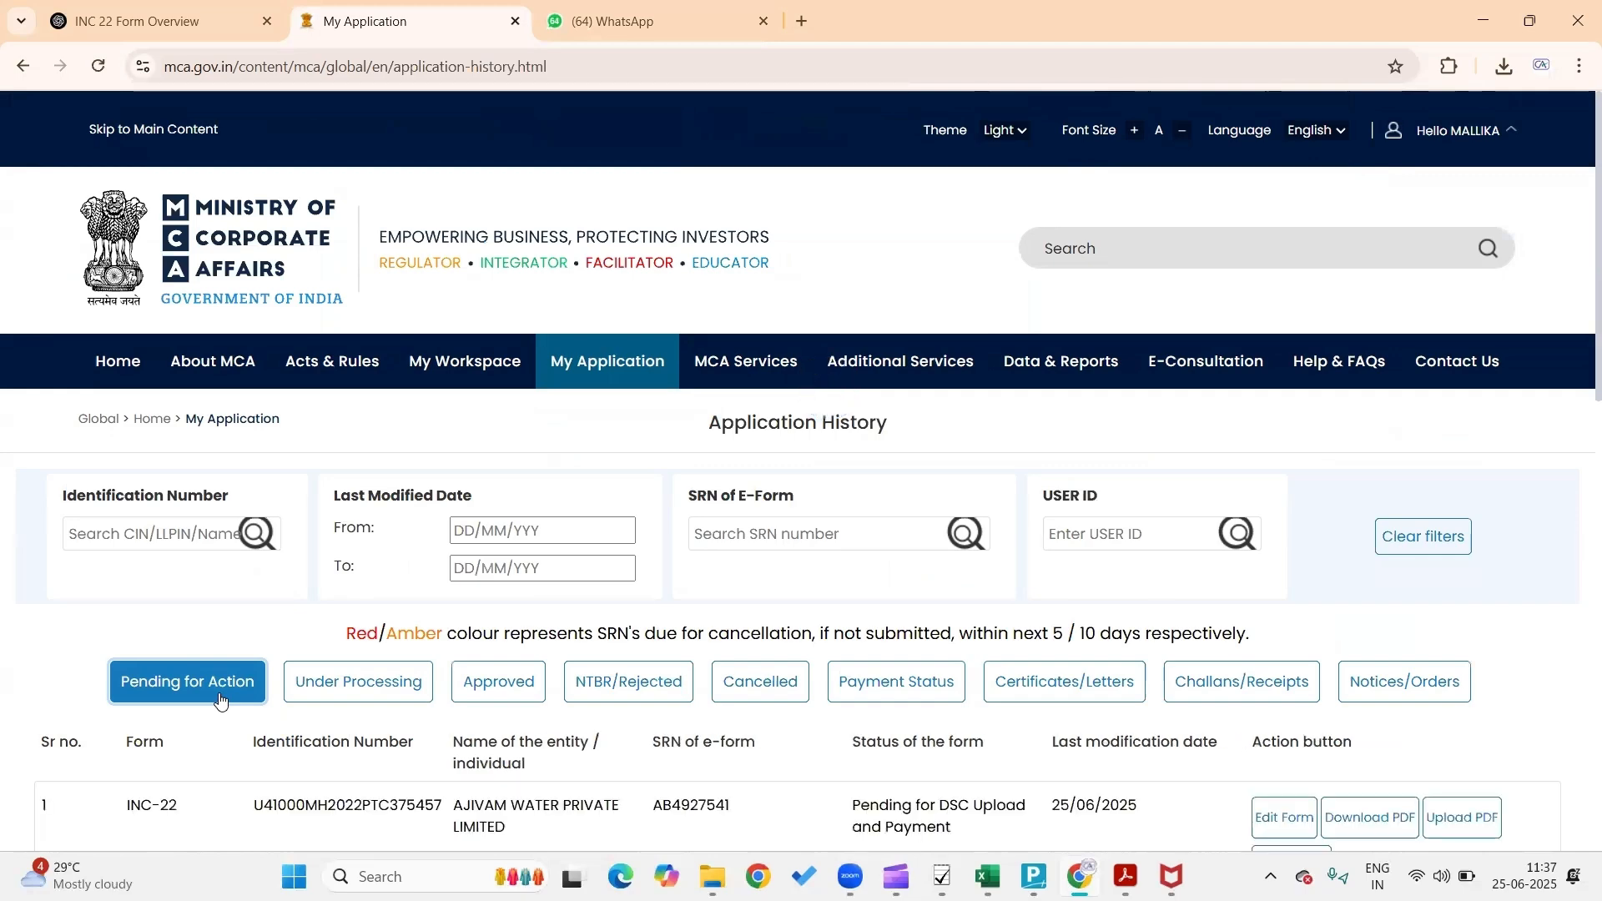
scroll(329, 779, down, 3)
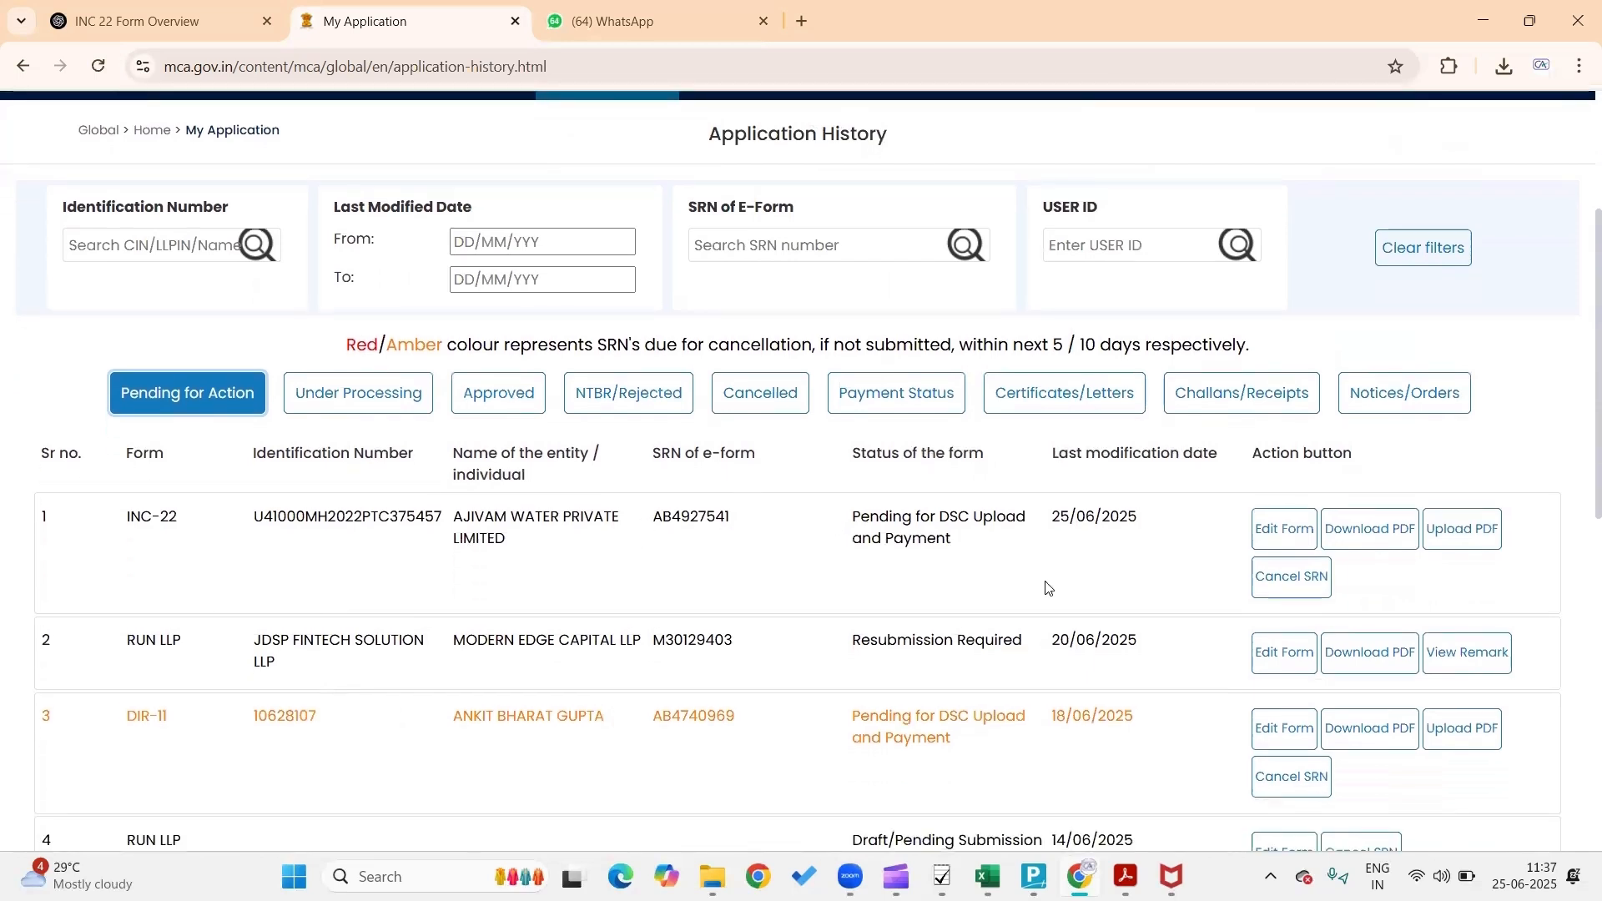
click(1394, 529)
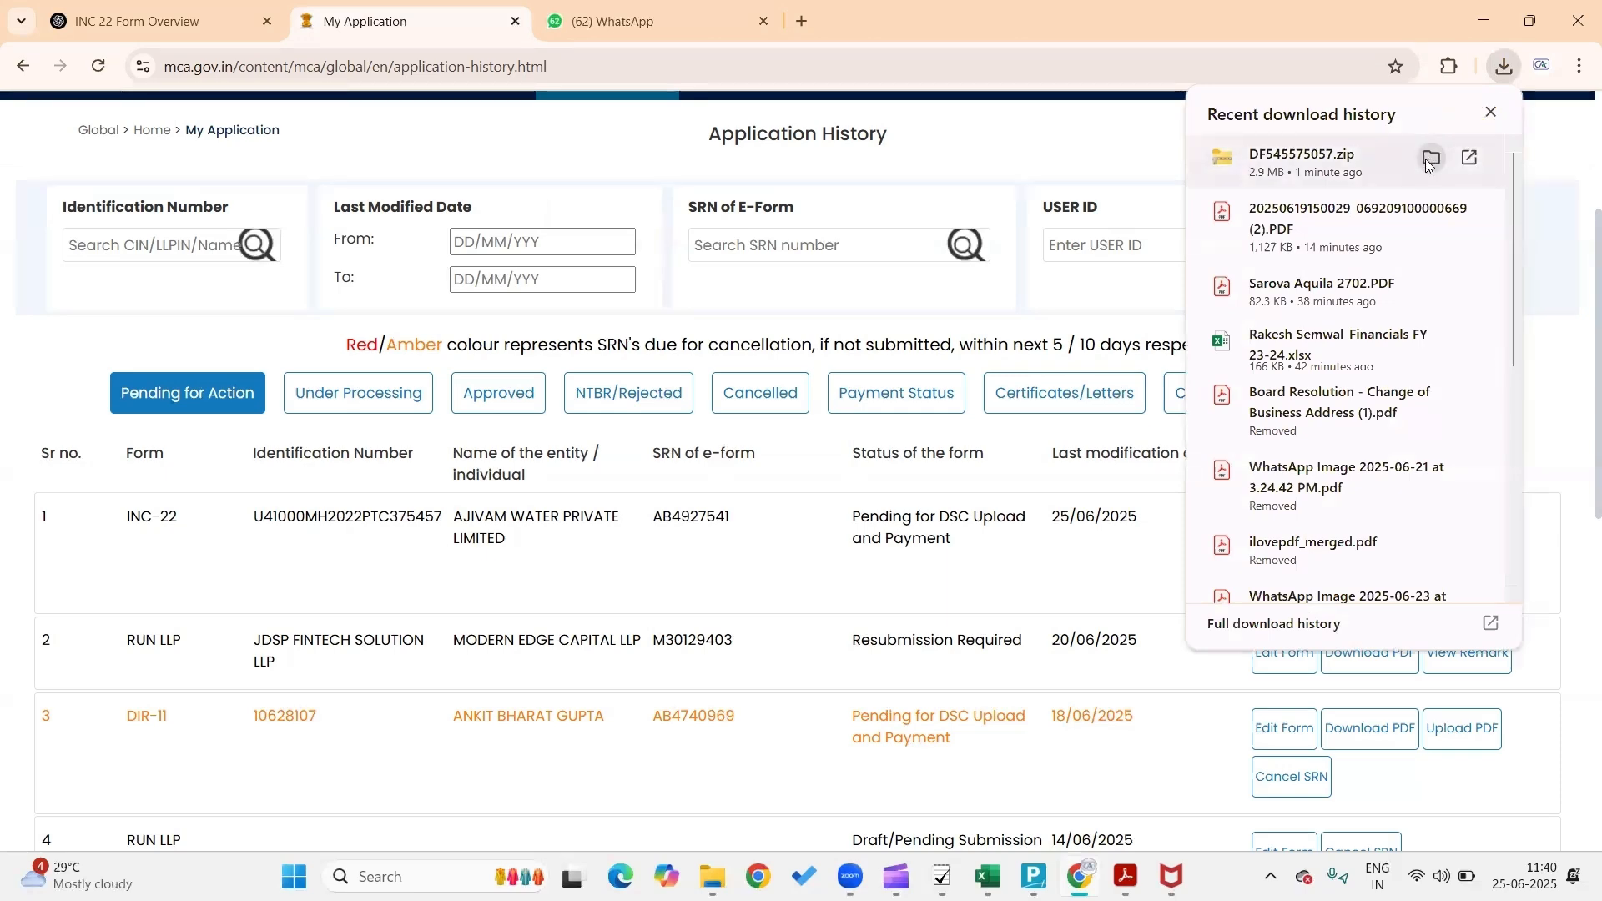
click(1426, 158)
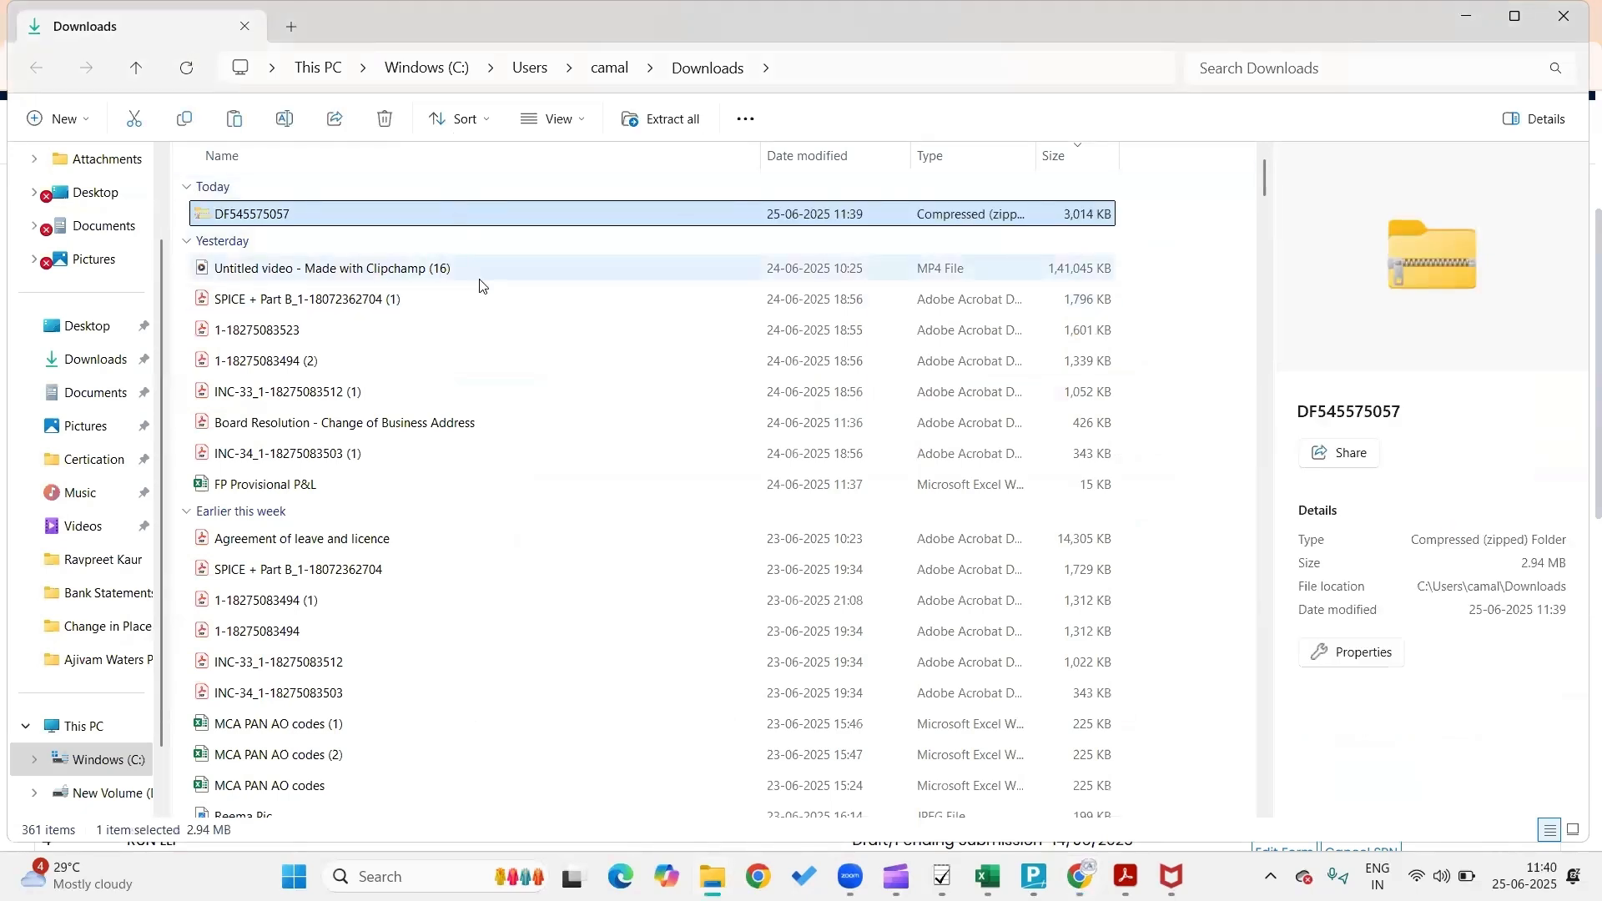
key(alt+F4)
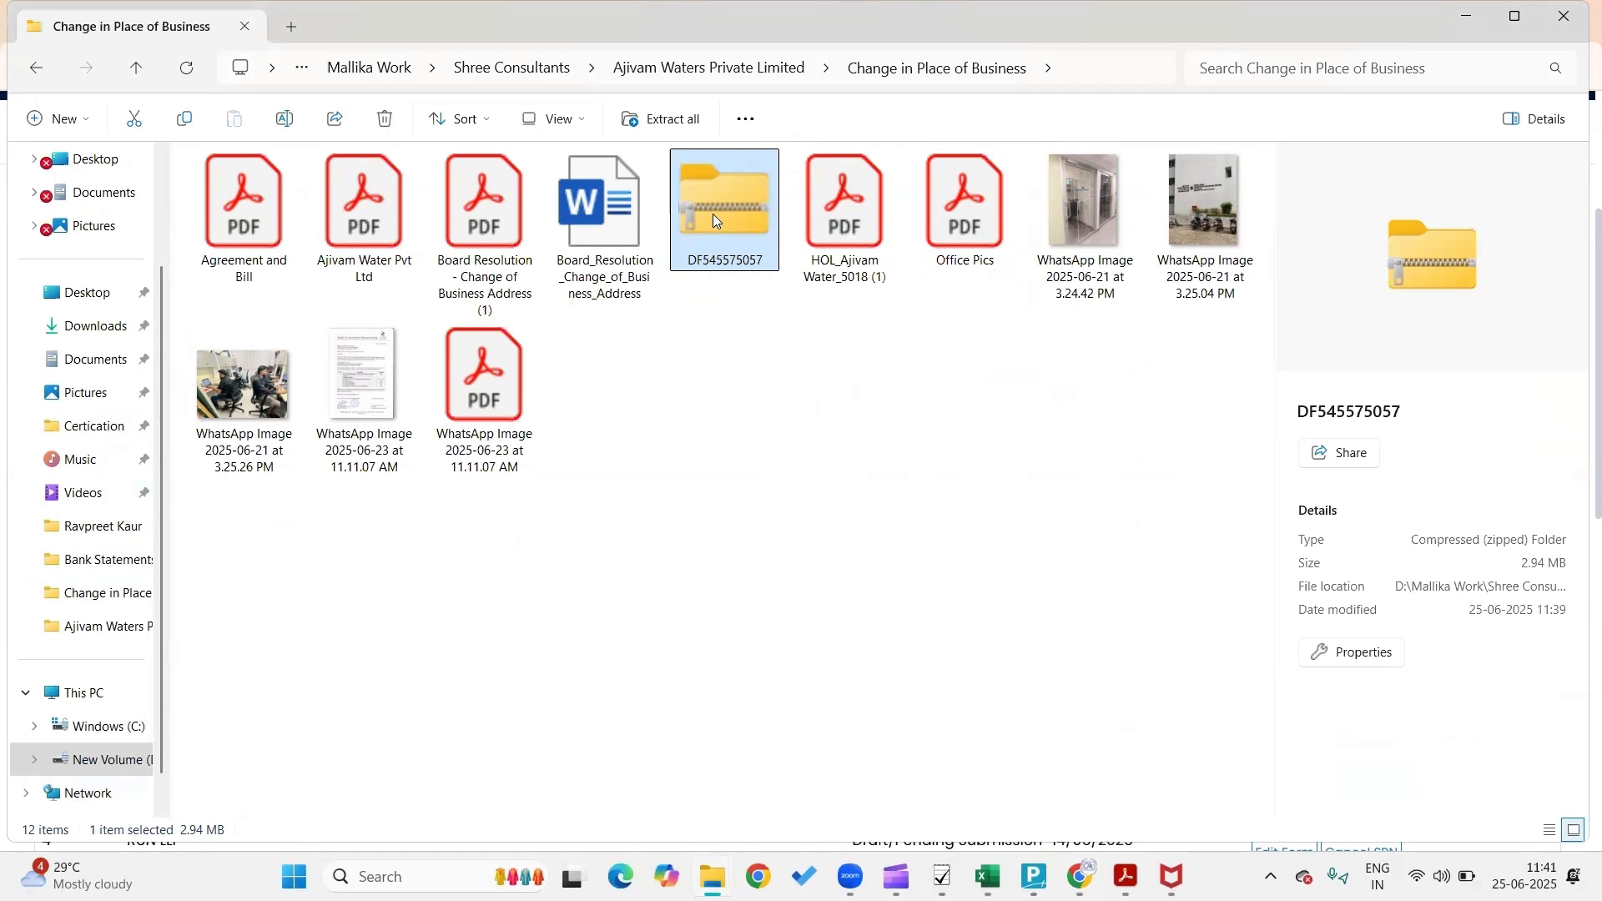
right_click(713, 214)
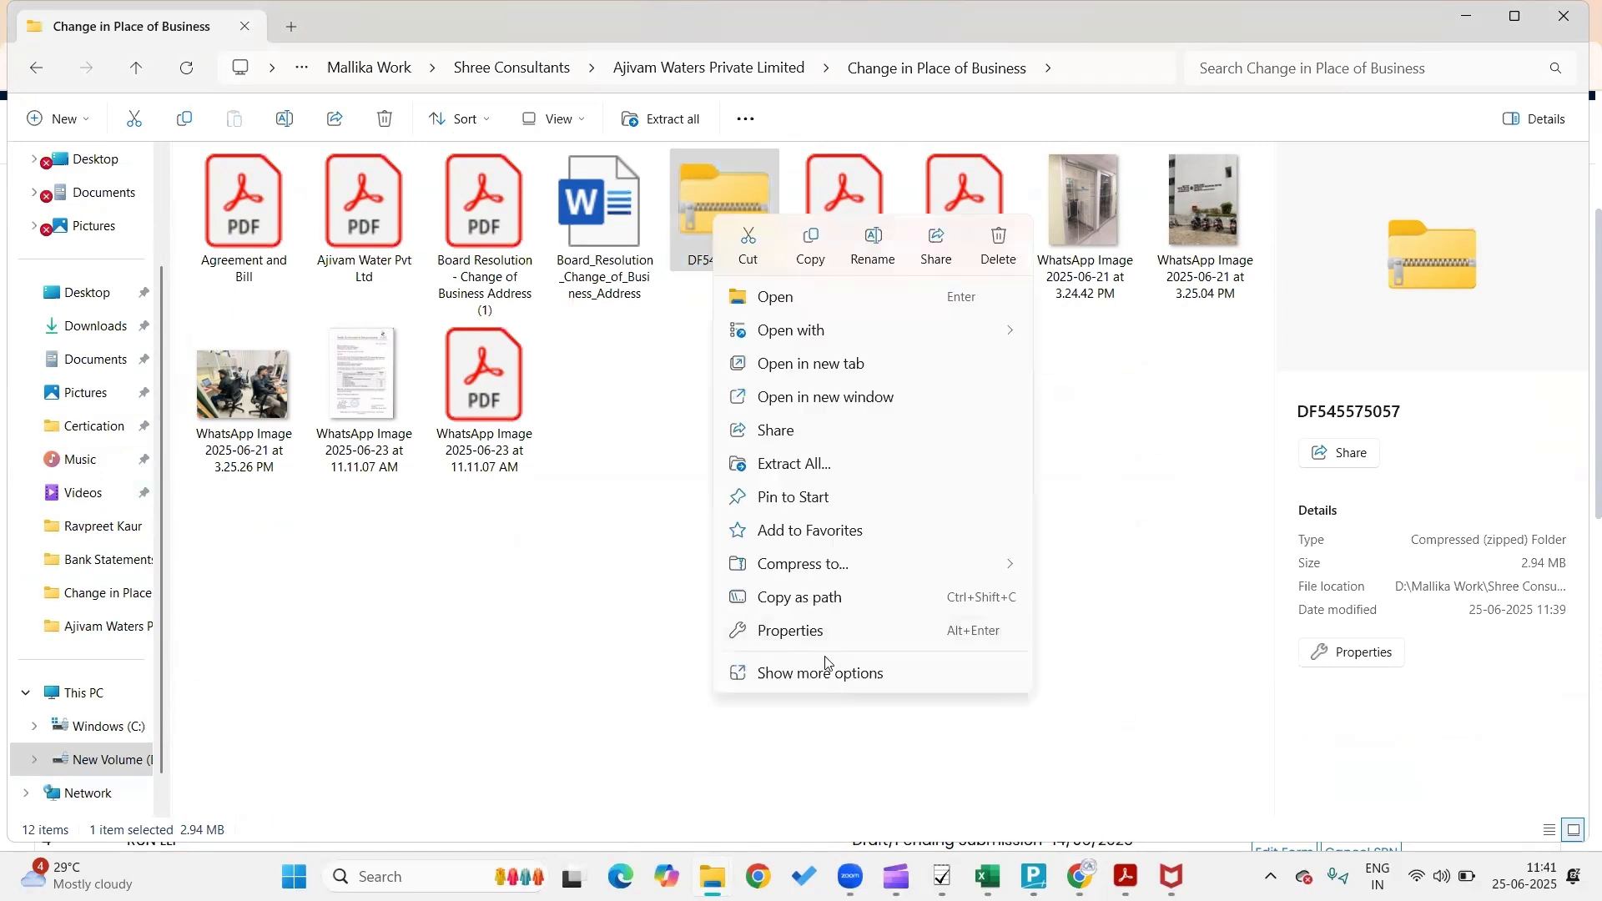
click(827, 672)
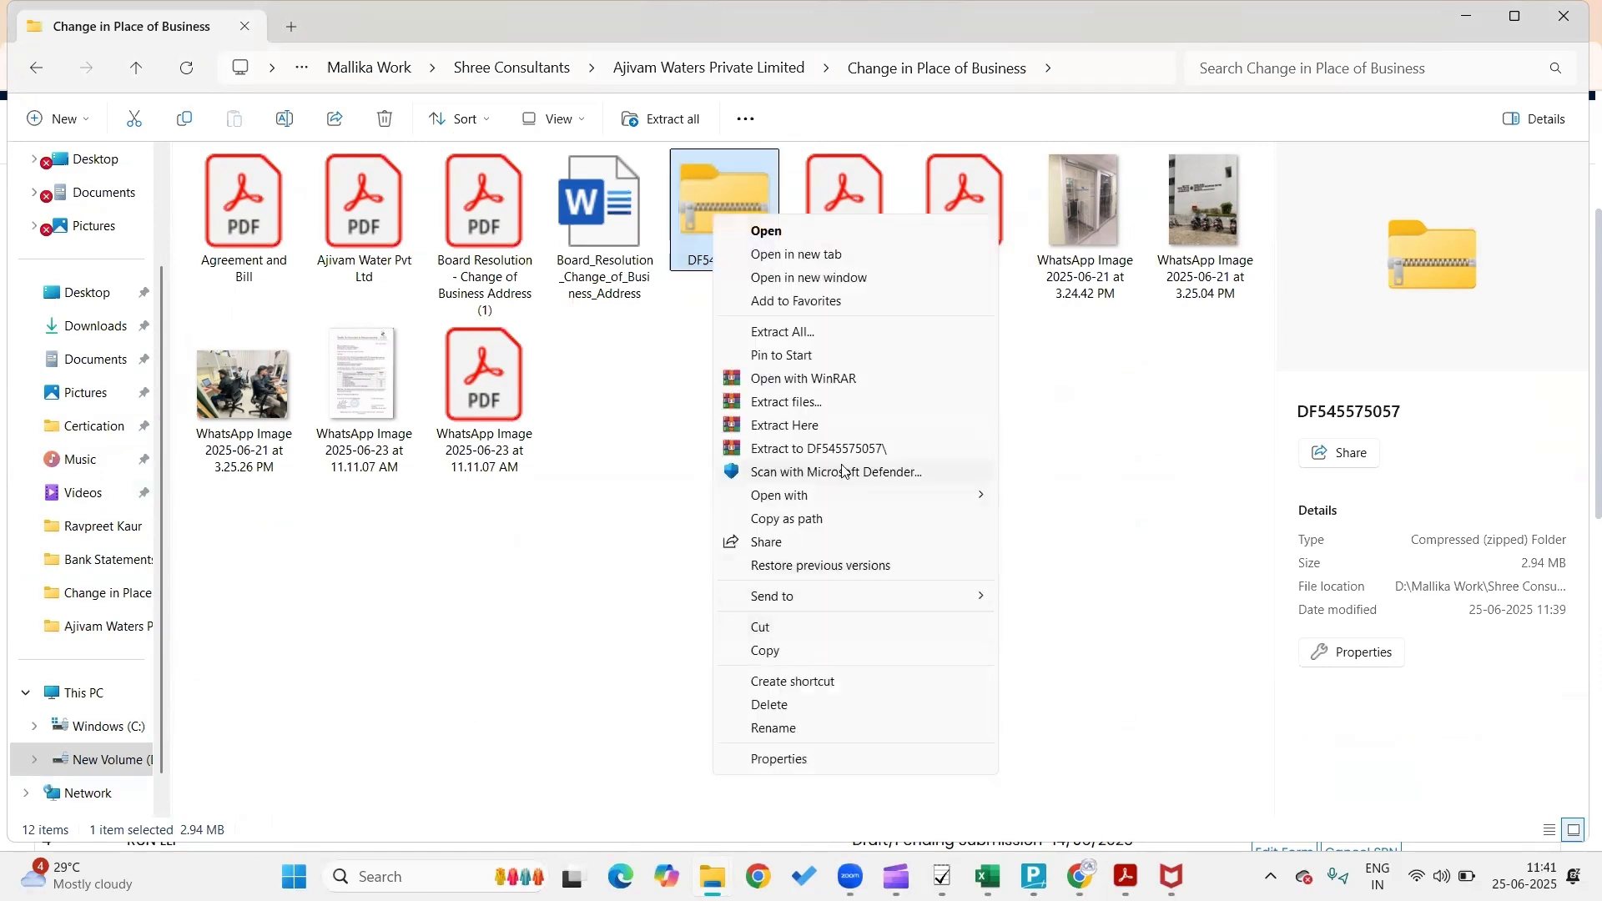
click(837, 427)
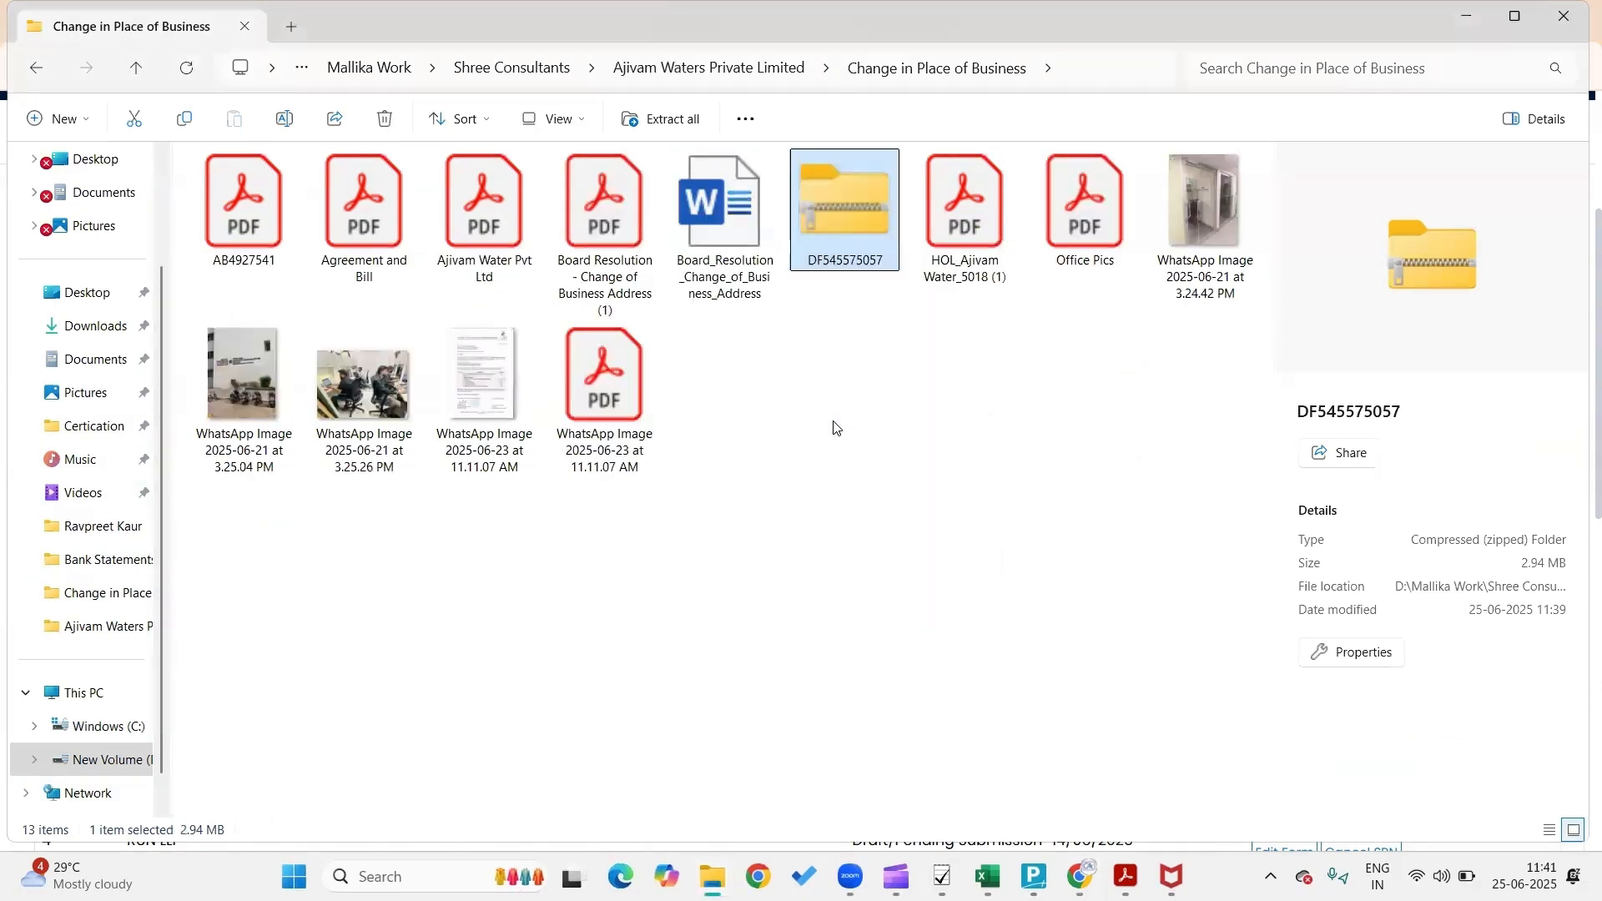
click(255, 207)
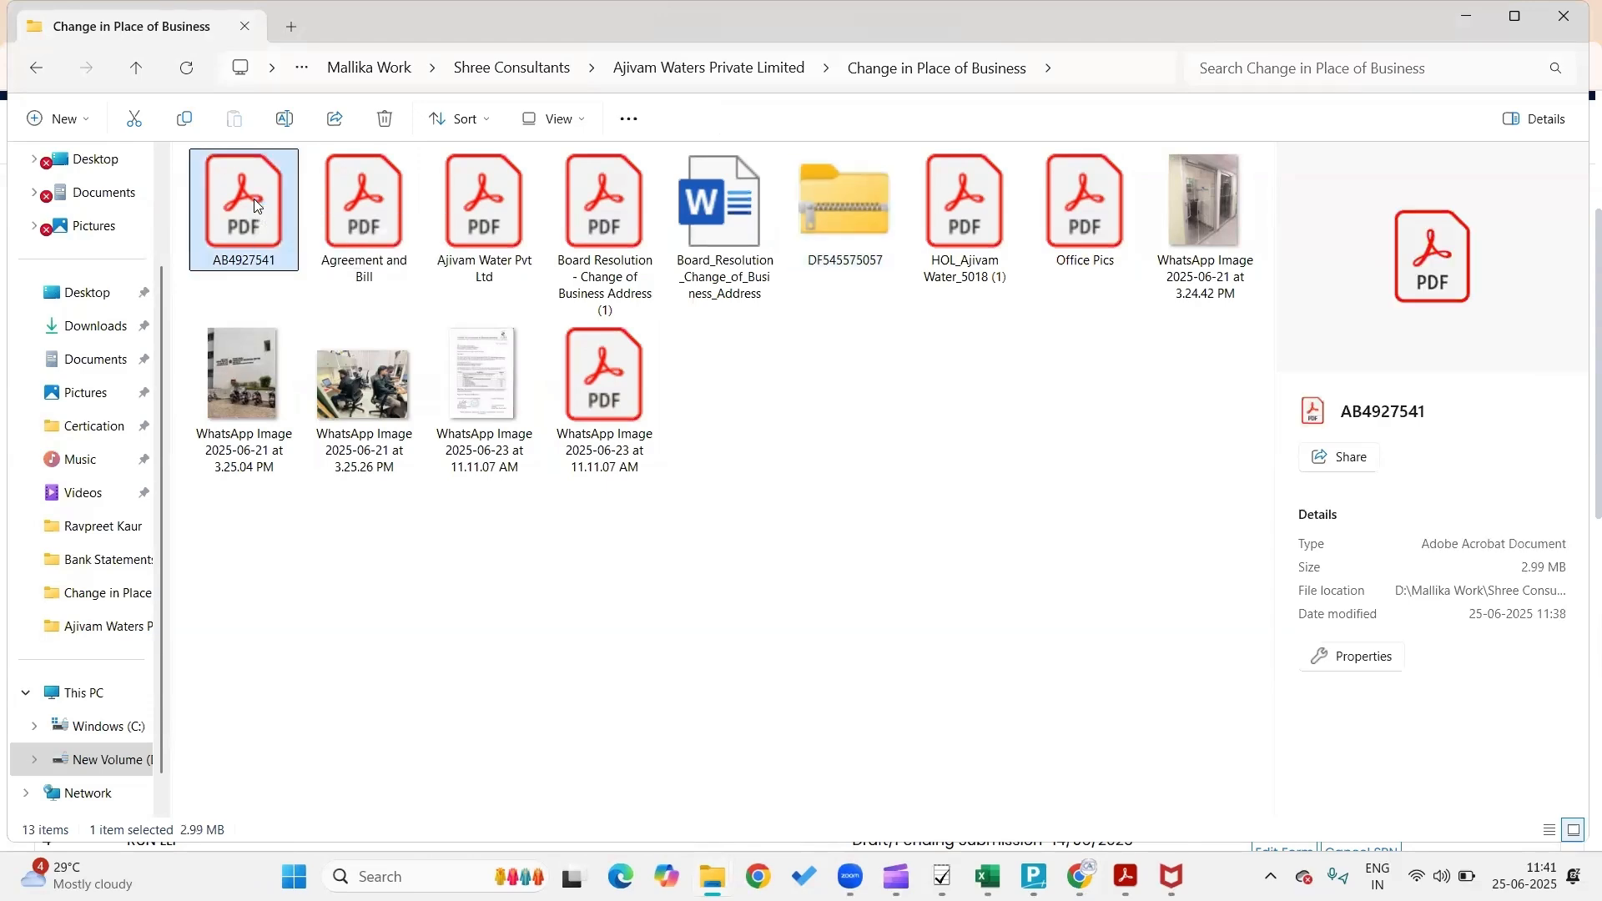
double_click(255, 206)
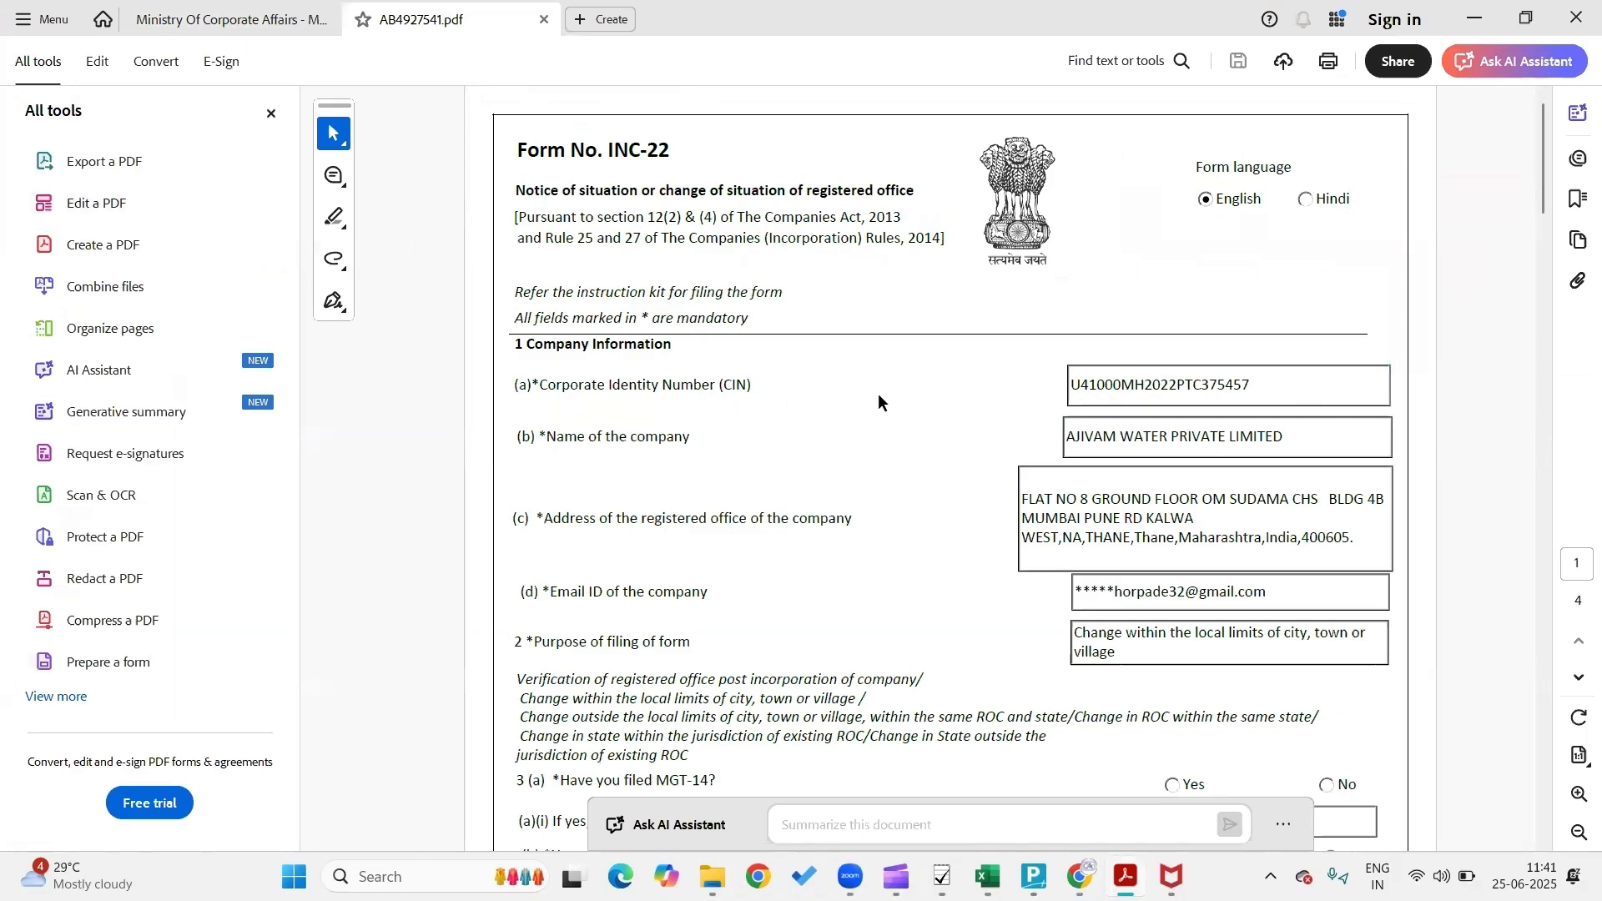
Scroll through the filled INC-22 form PDF in Acrobat to check it
scroll(878, 393, down, 1)
scroll(878, 389, up, 1)
scroll(878, 391, down, 8)
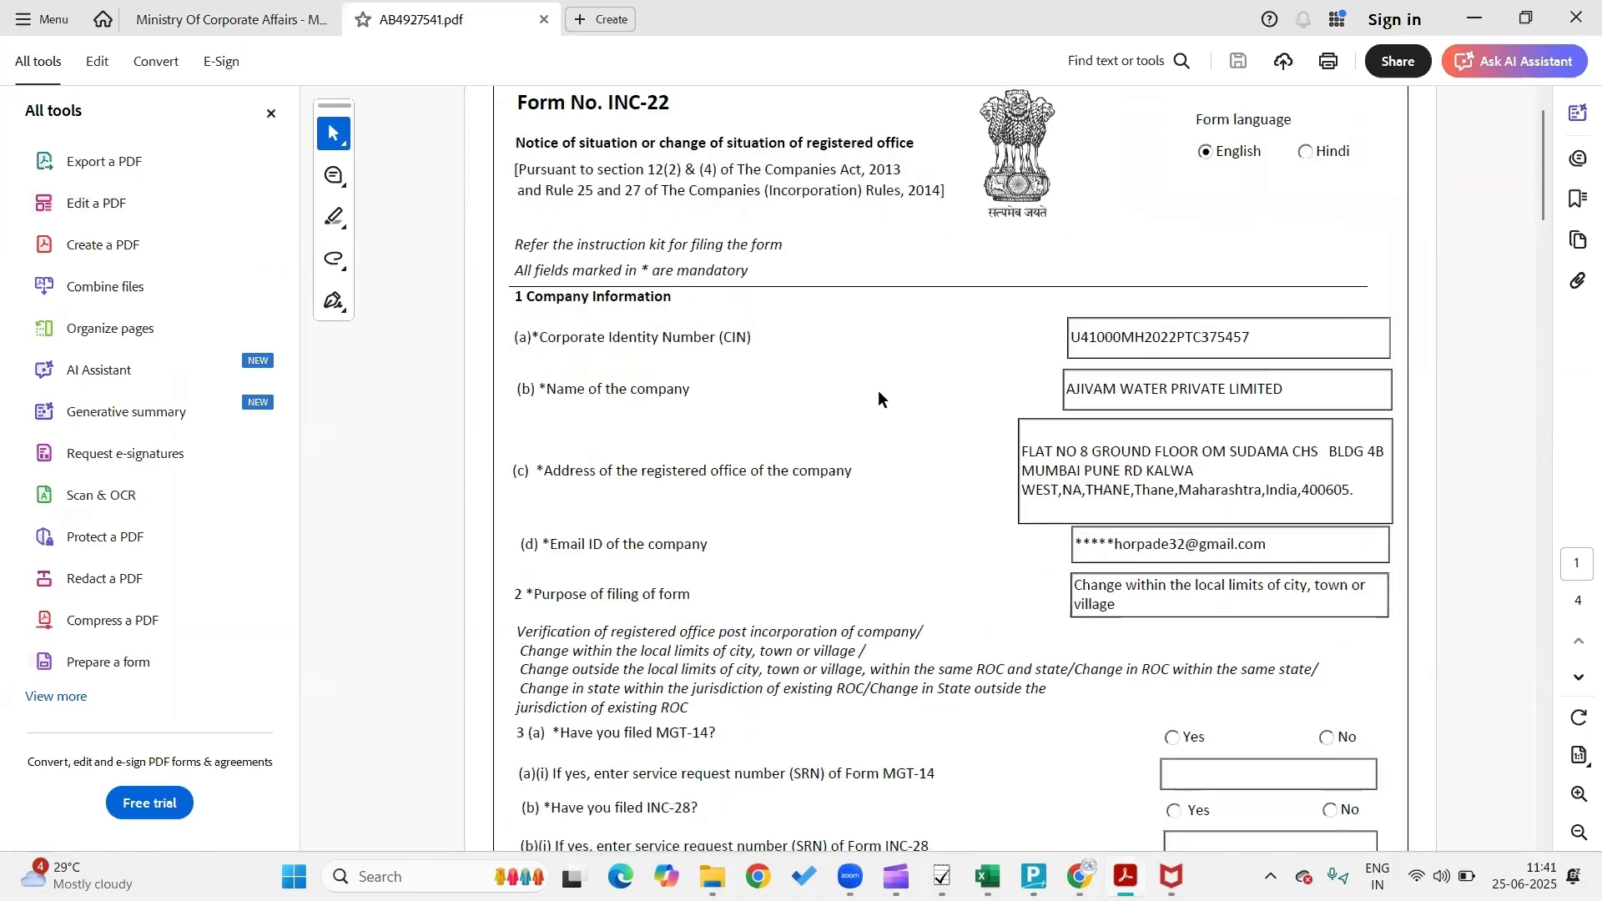
scroll(878, 388, down, 15)
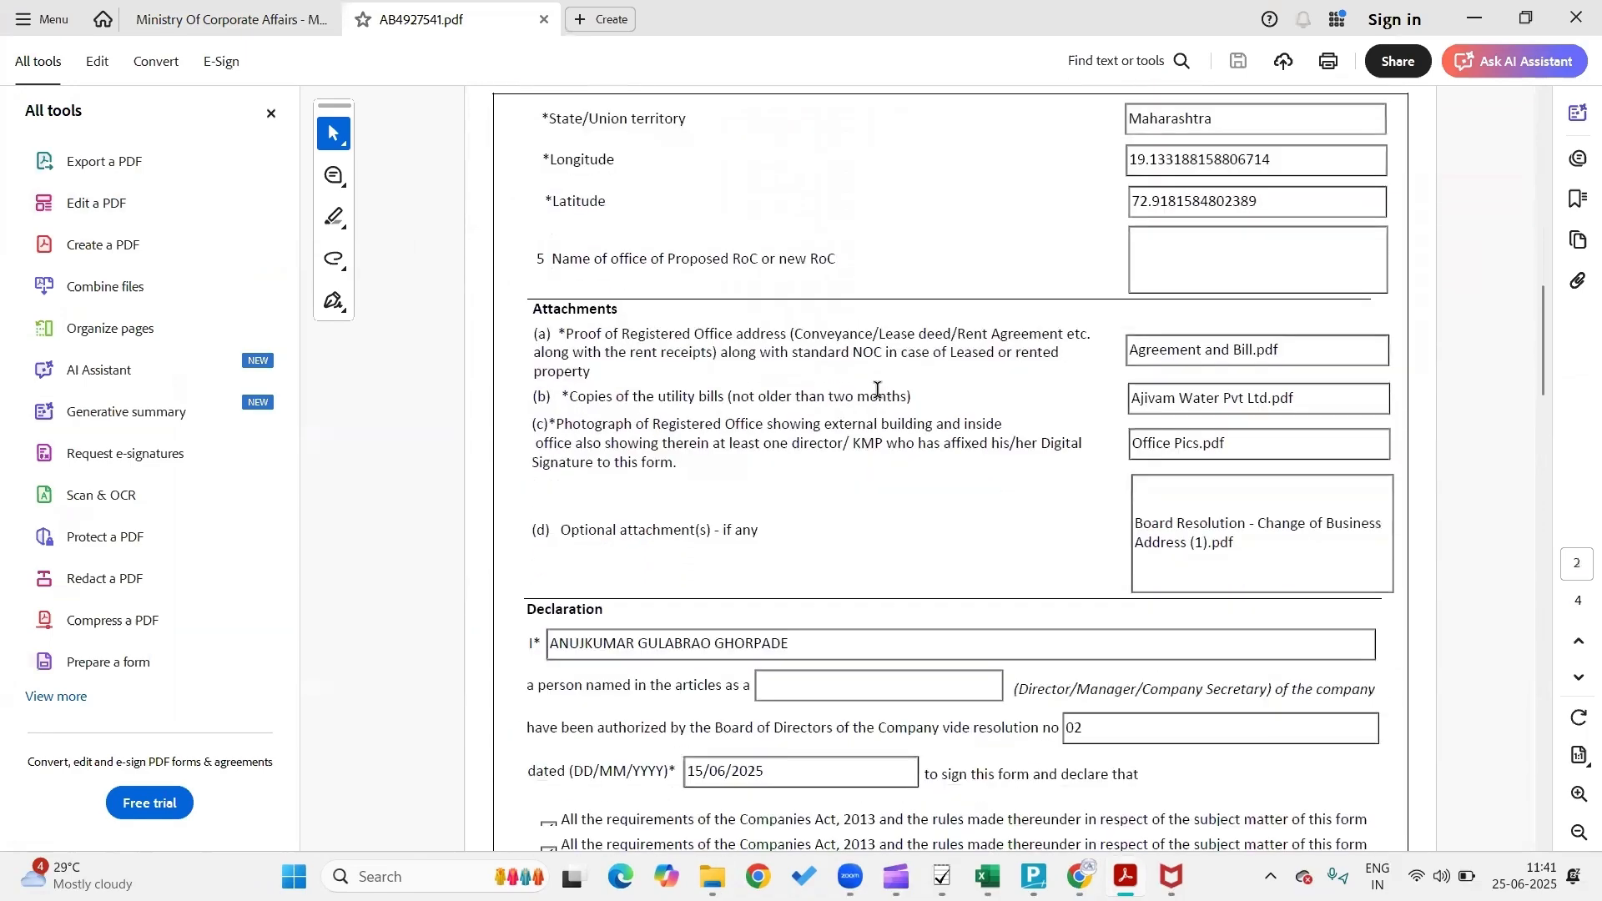
scroll(878, 397, down, 1)
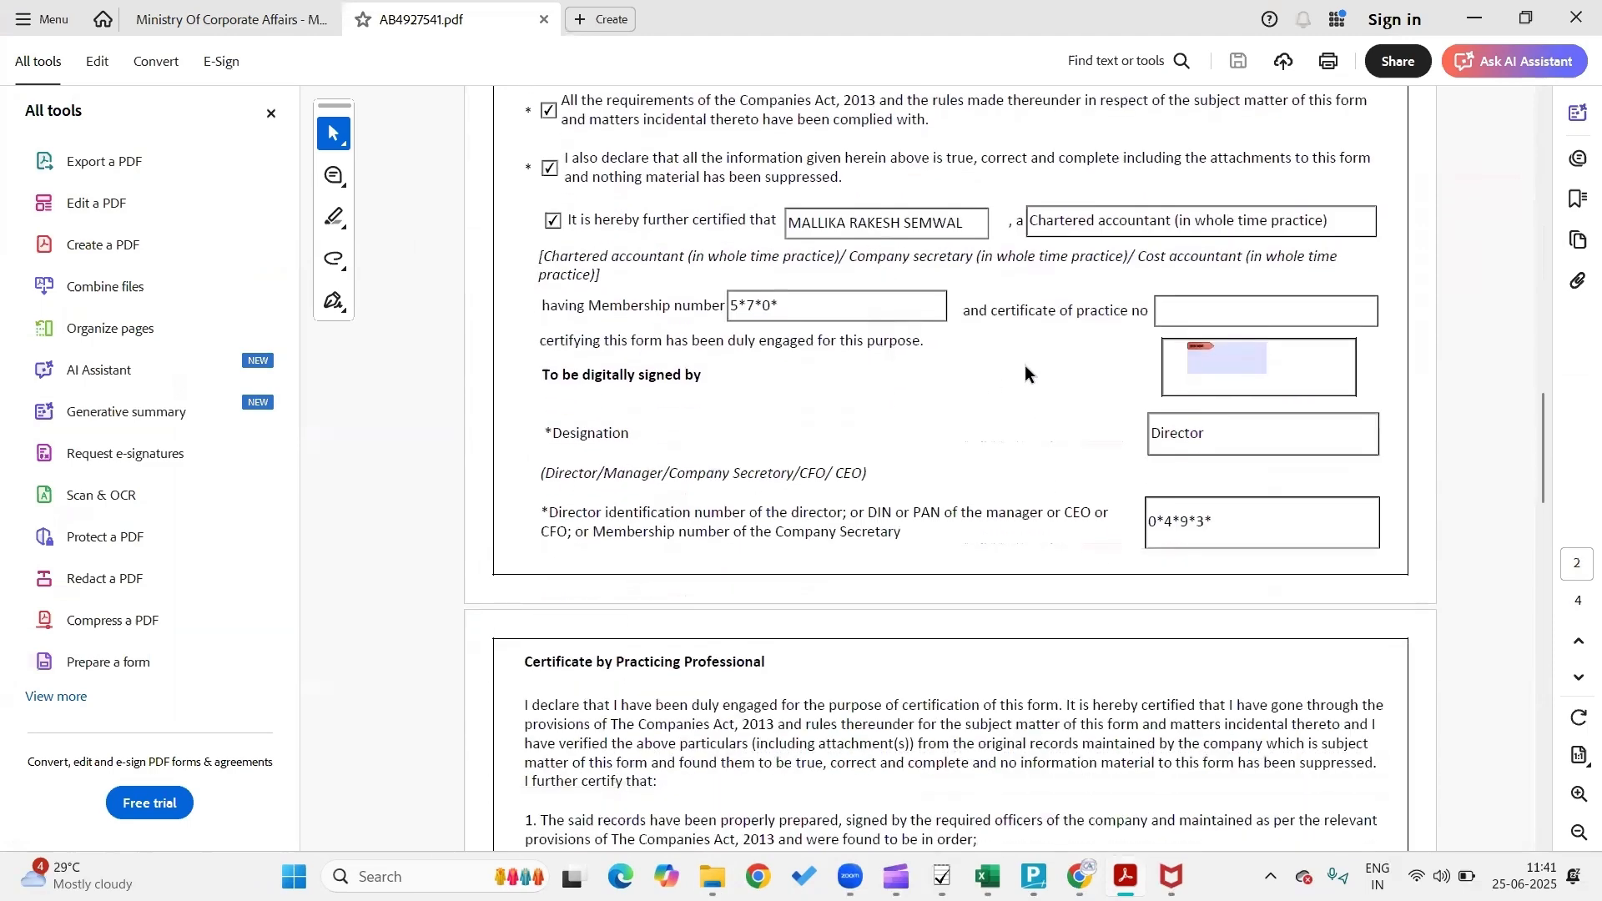
scroll(1027, 374, down, 9)
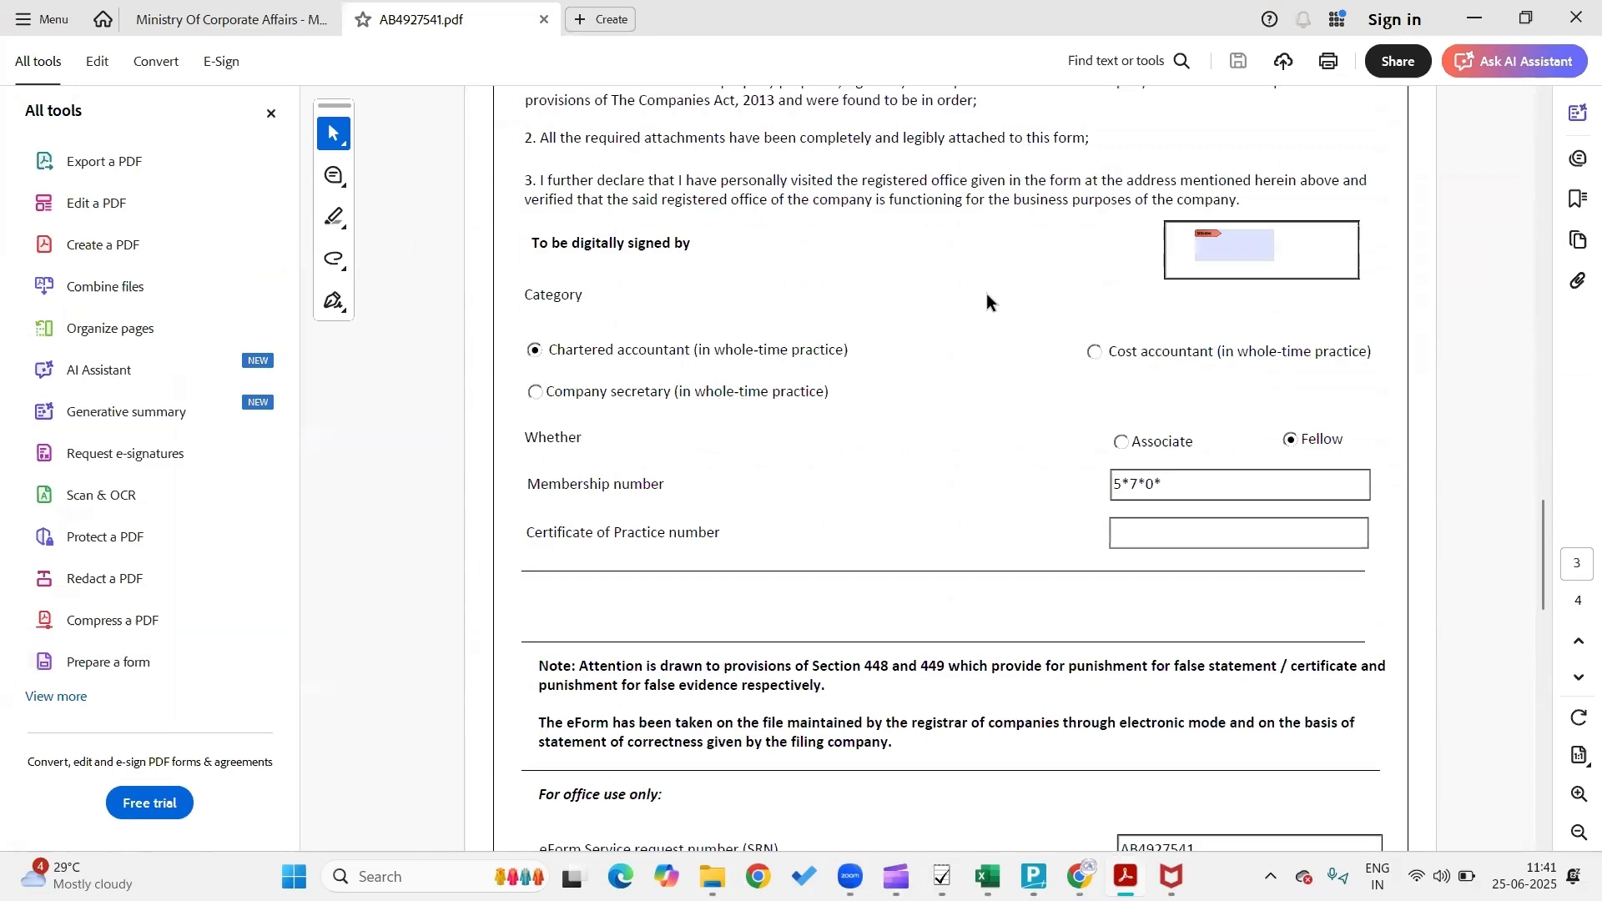
scroll(987, 301, down, 12)
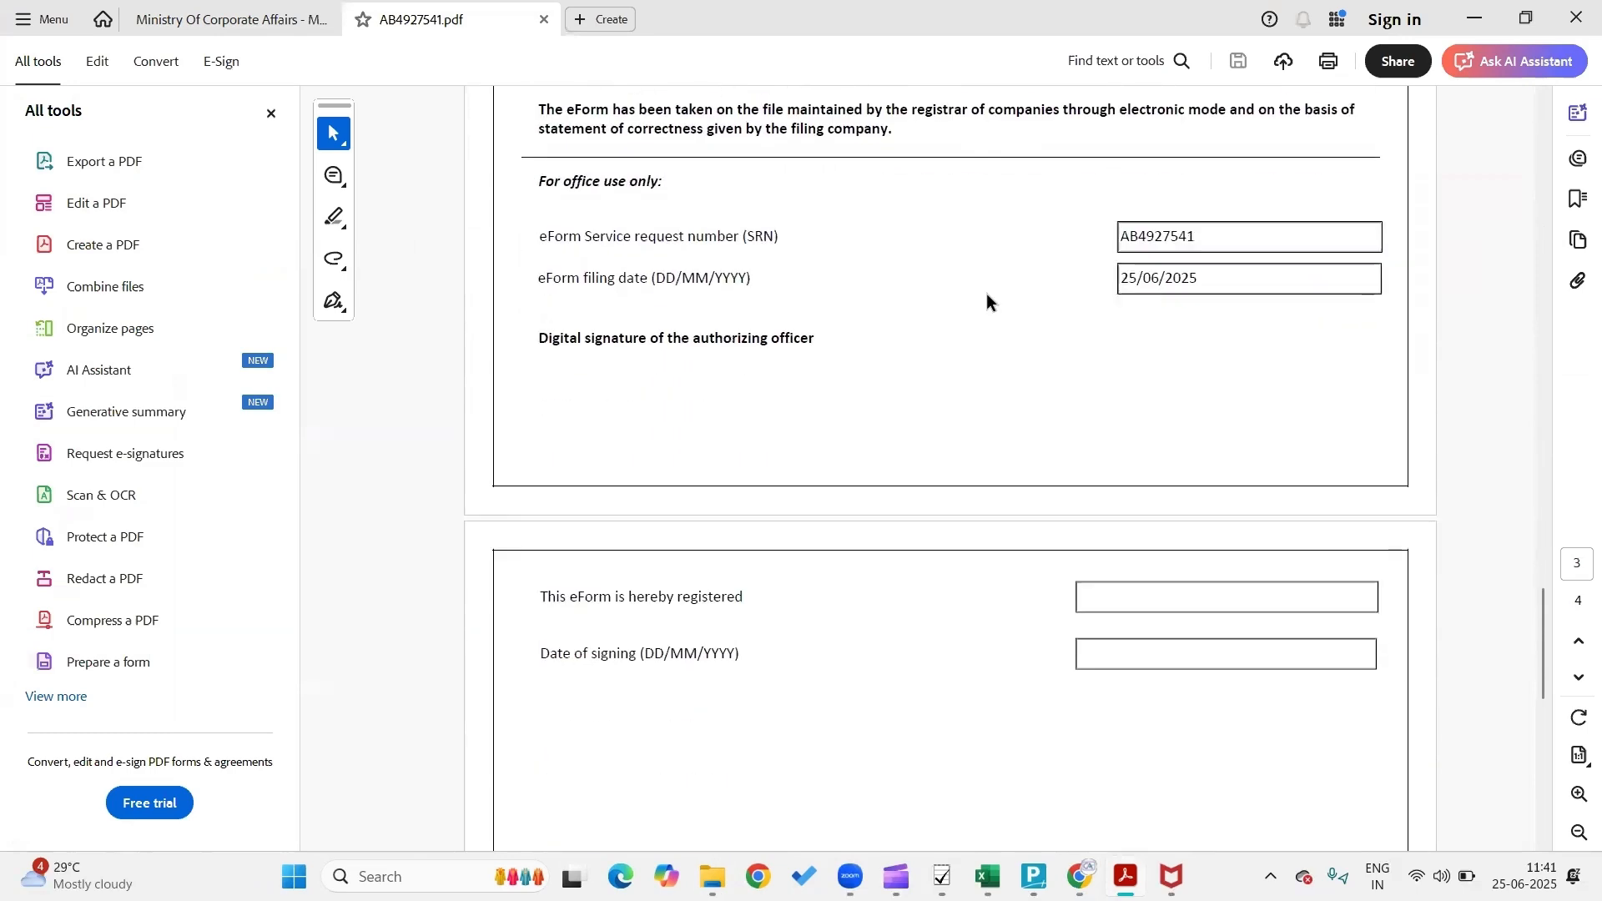
Close the INC-22 PDF and return to the browser's Application History page
click(52, 25)
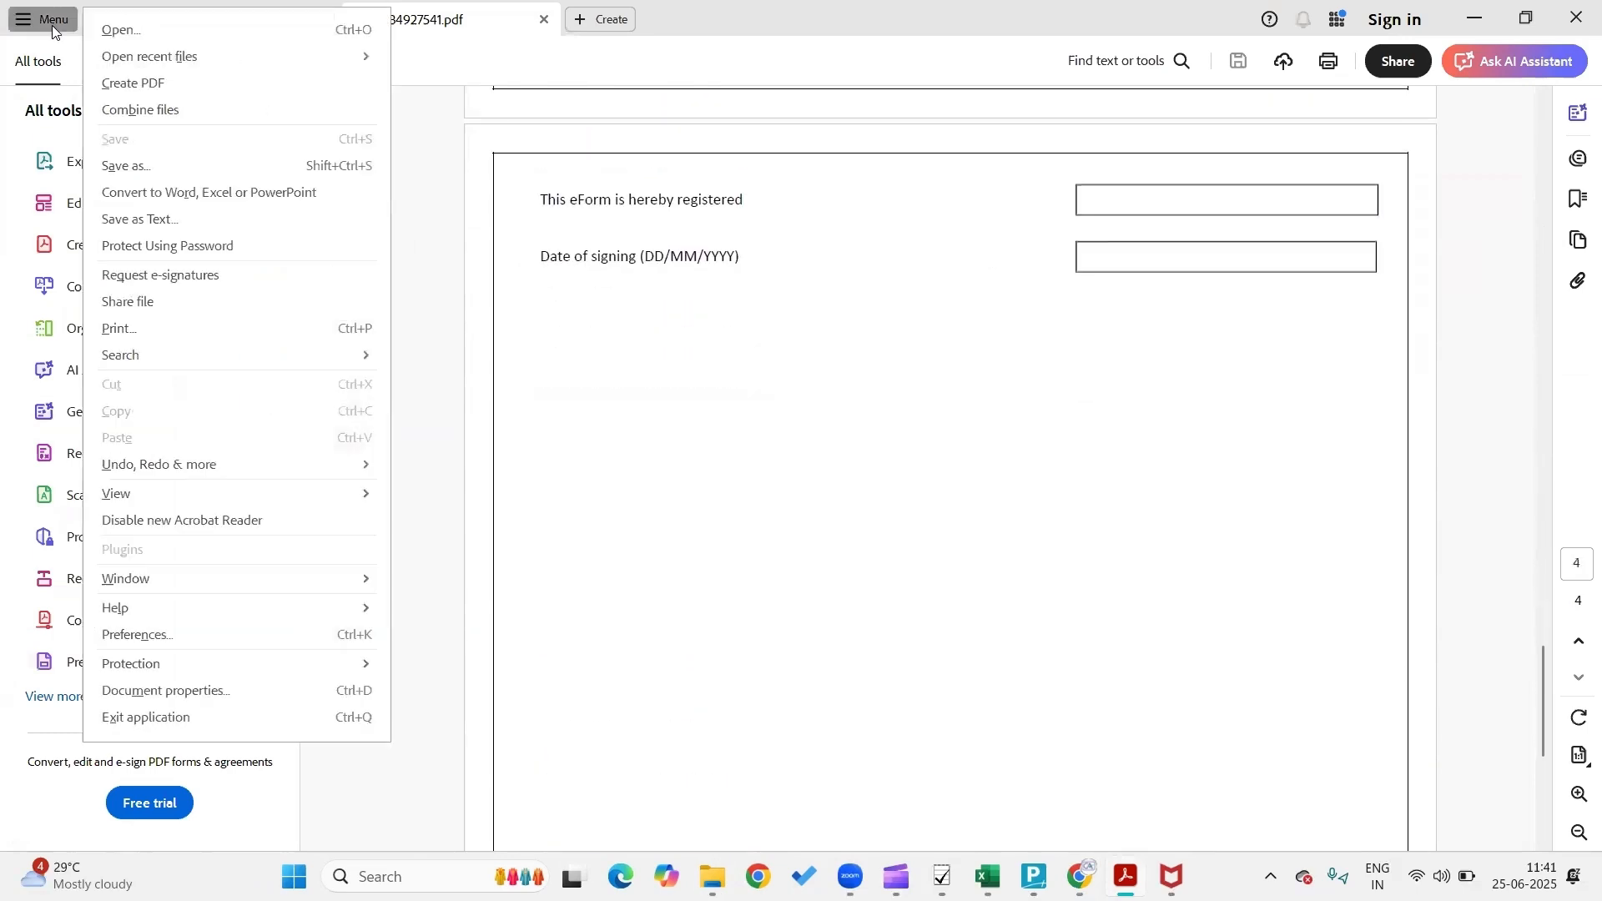
click(560, 448)
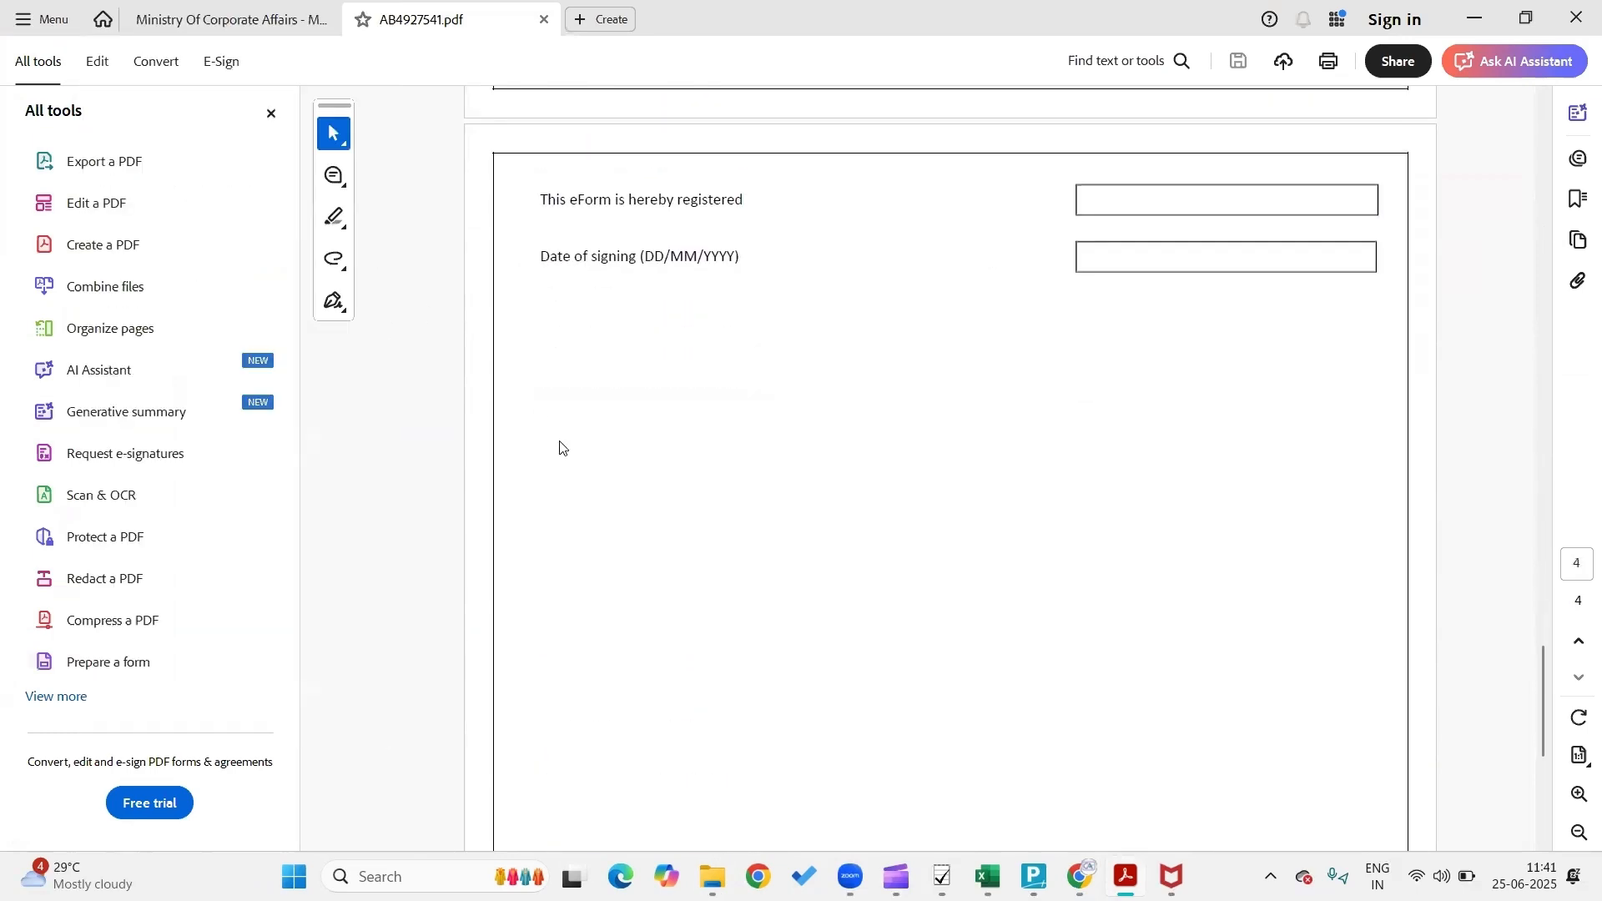
click(543, 18)
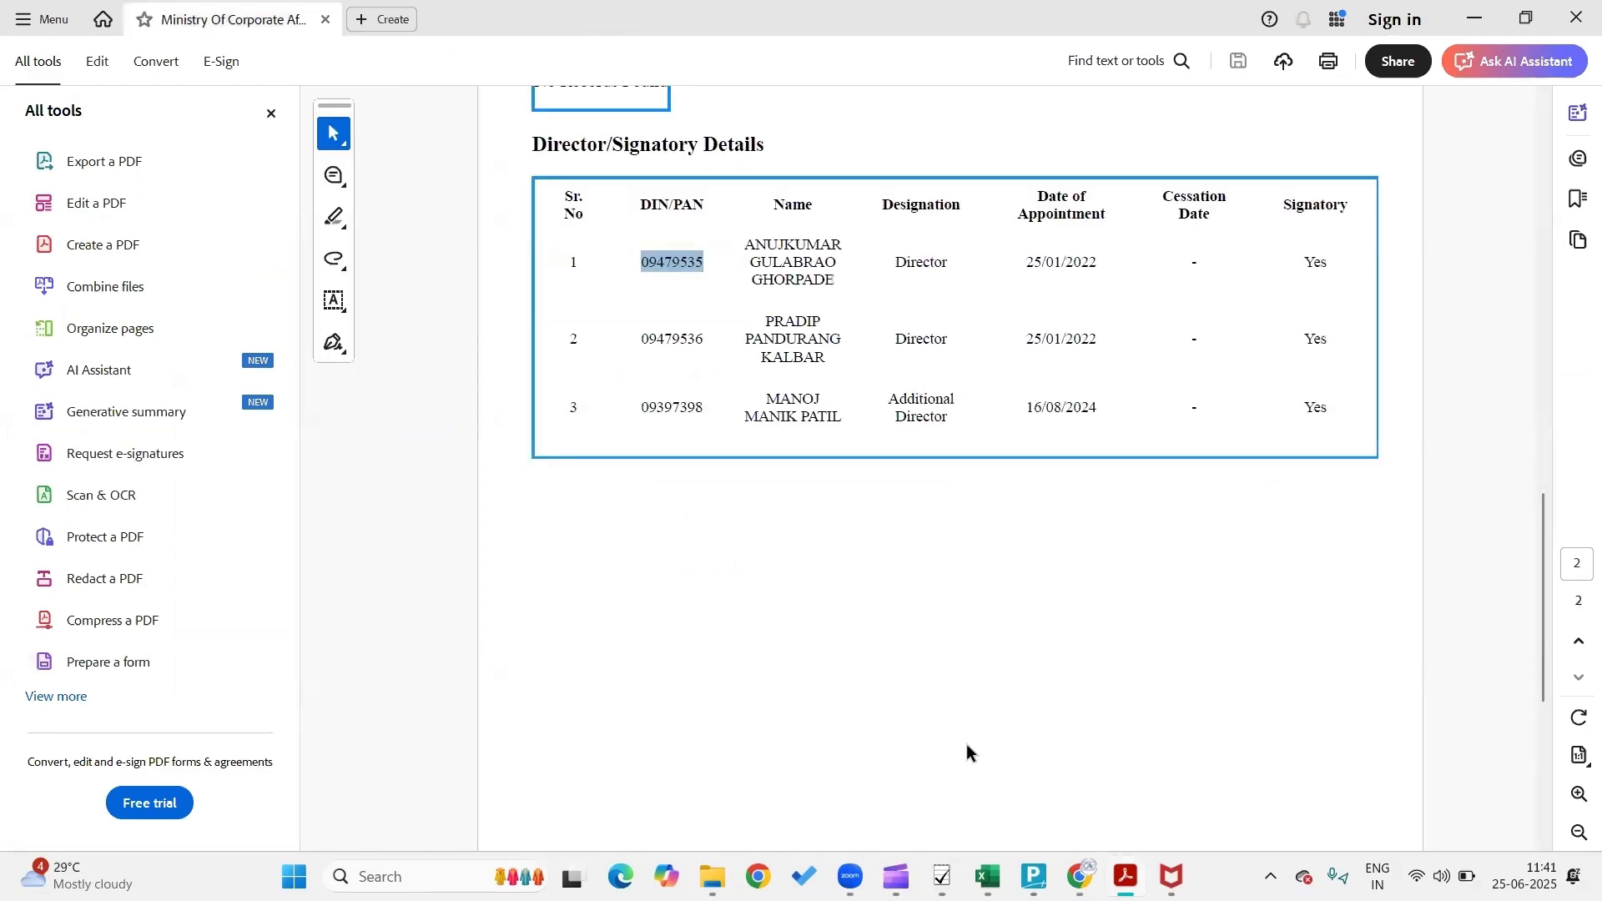
click(1079, 876)
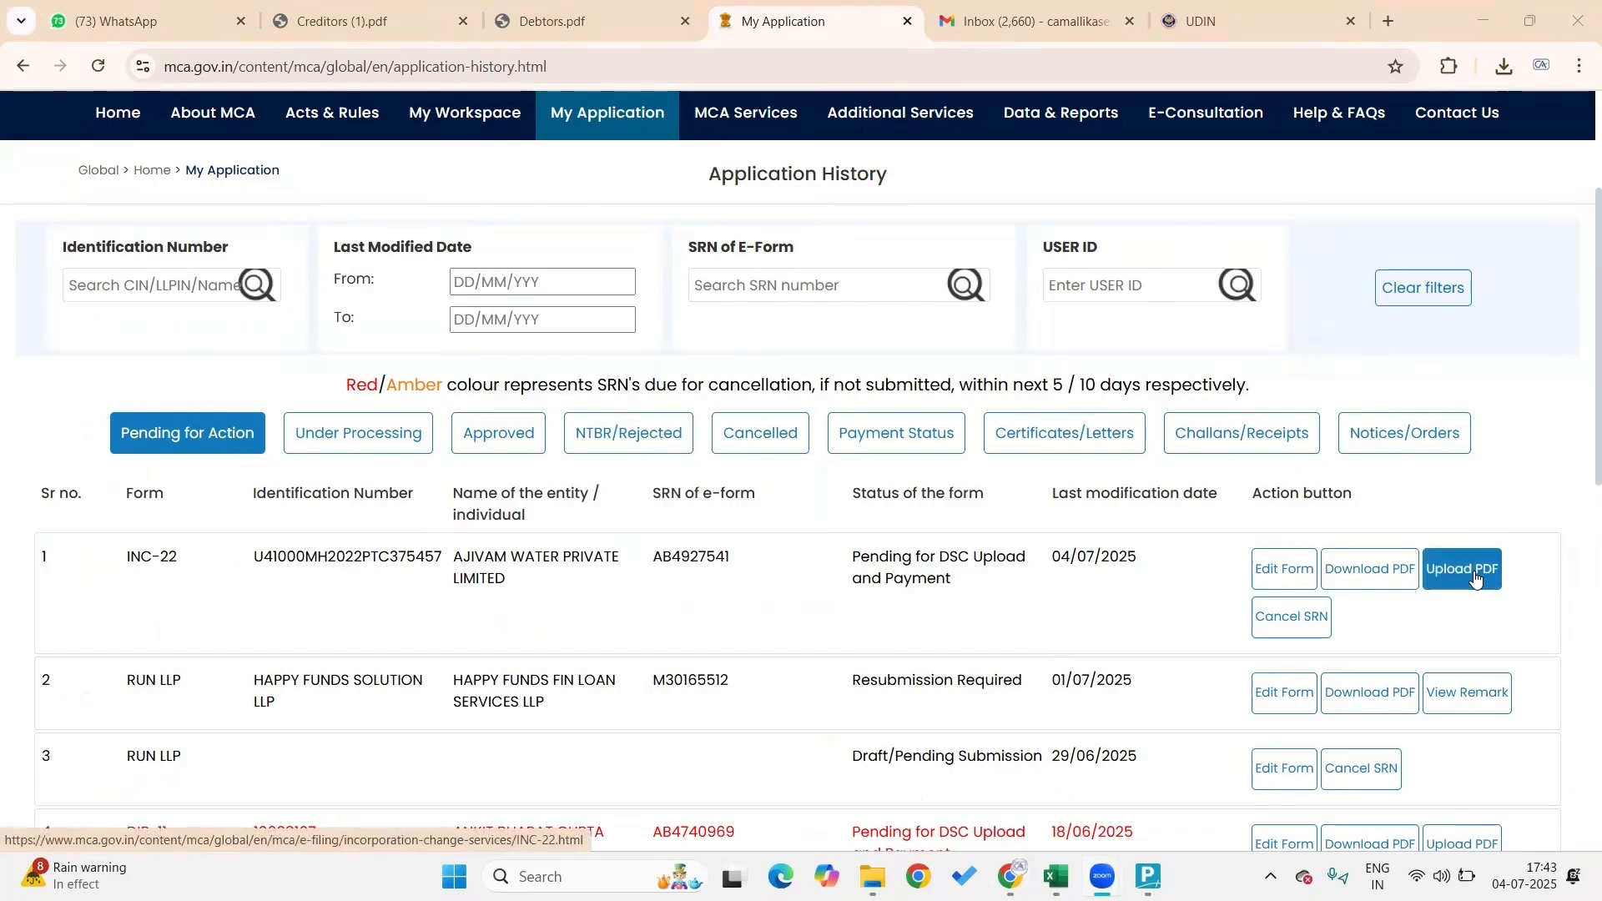
Upload the DSC-signed INC-22 PDF and proceed to the Rs. 300 fee payment
click(1476, 575)
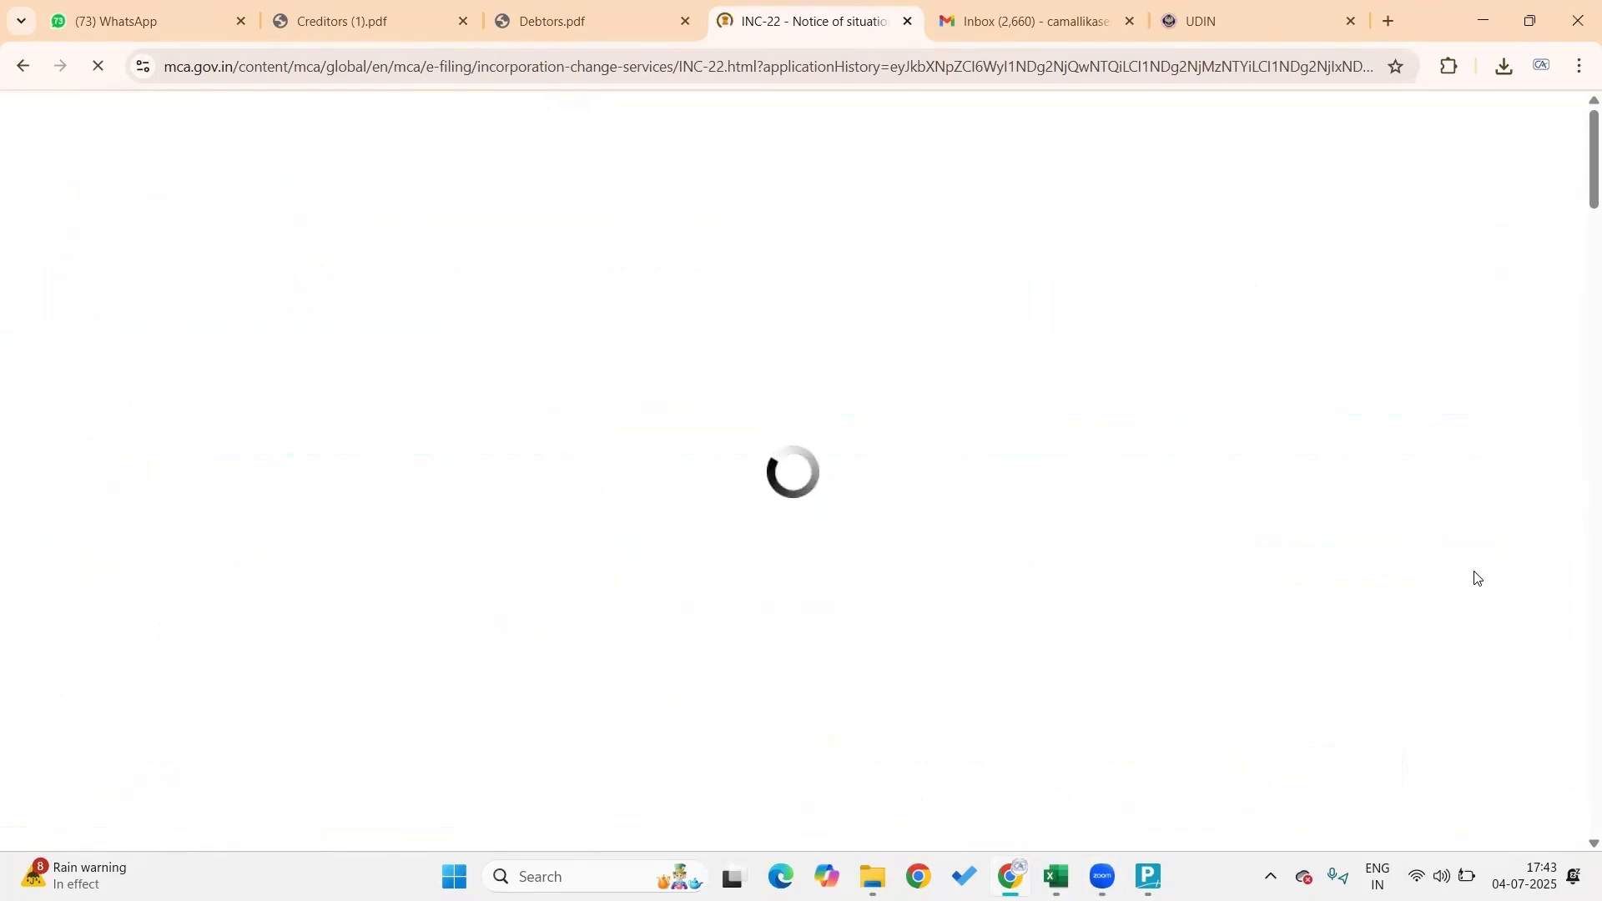
scroll(937, 529, down, 5)
scroll(937, 529, down, 2)
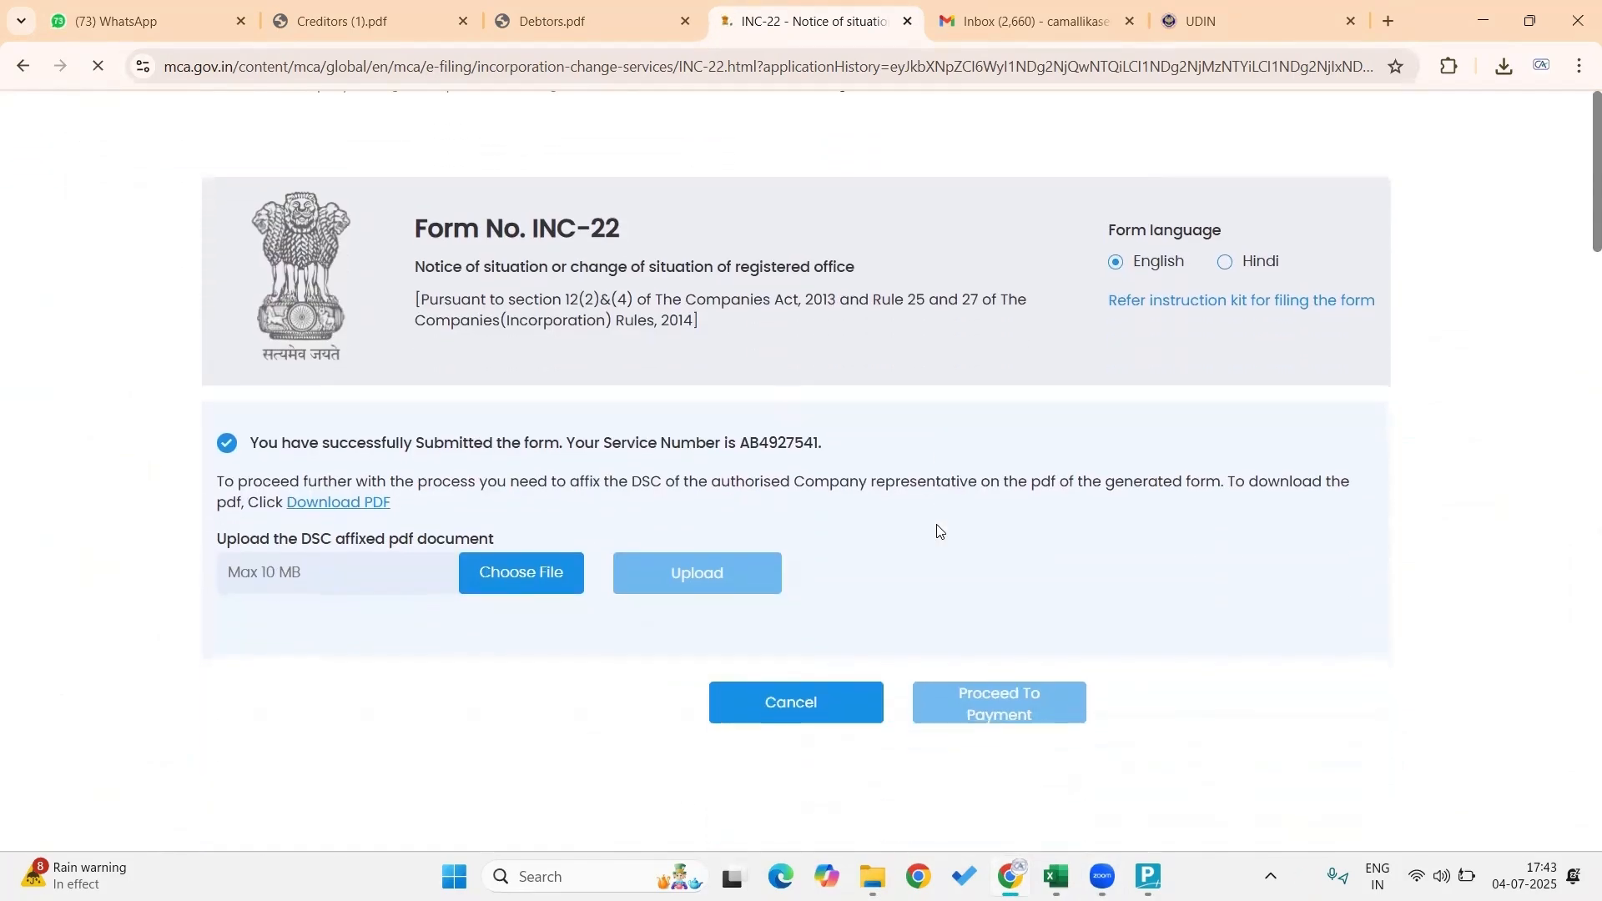
click(526, 572)
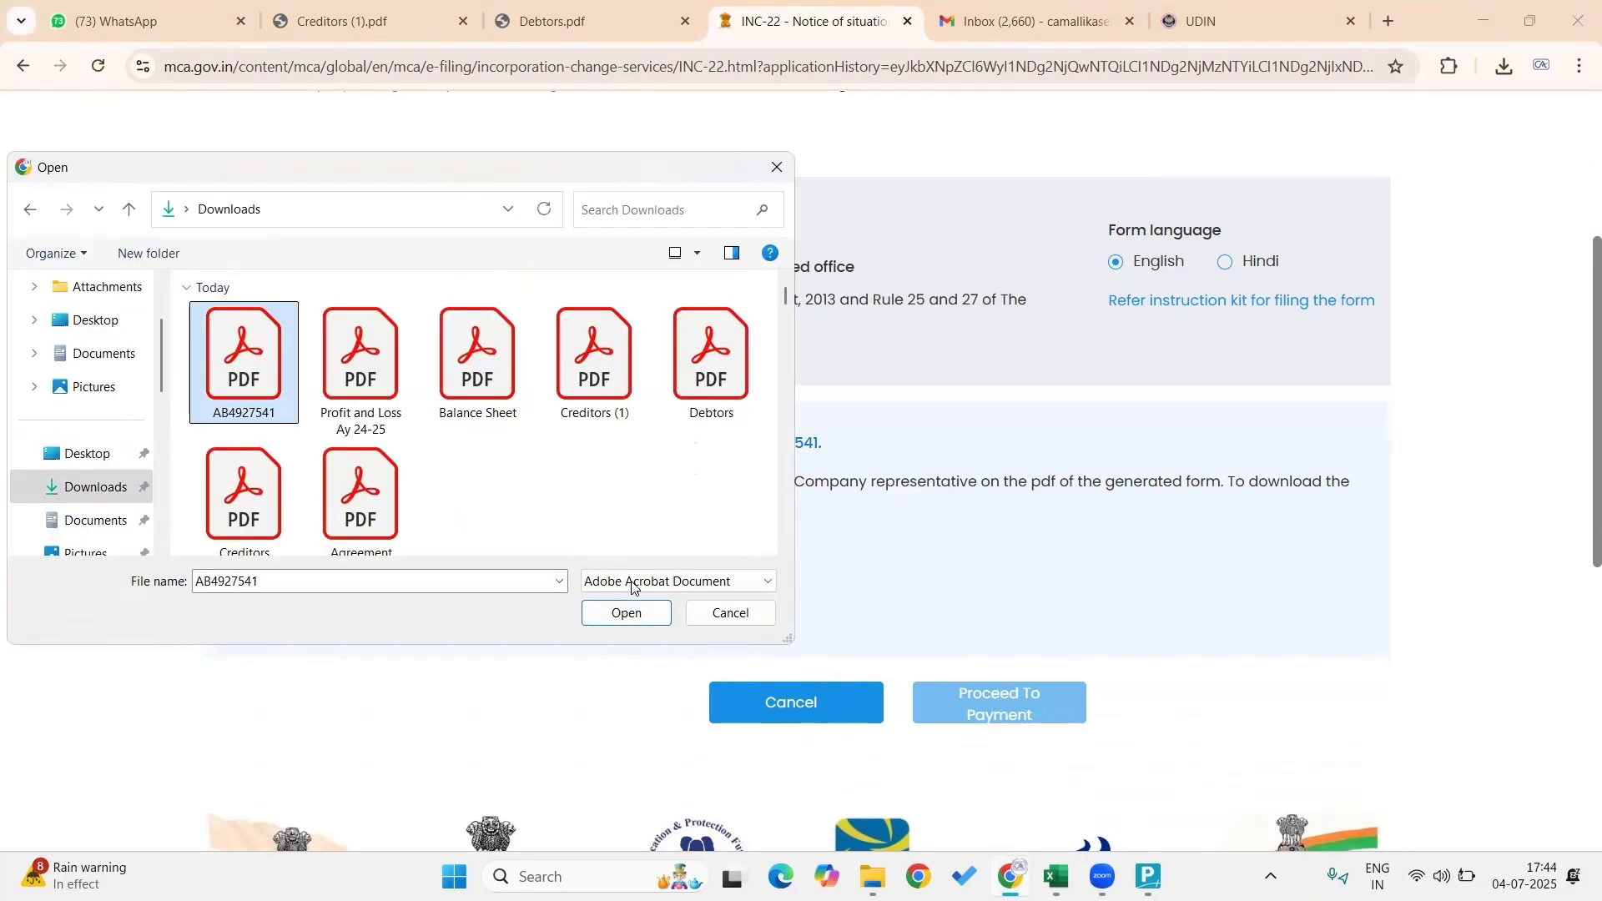
click(634, 615)
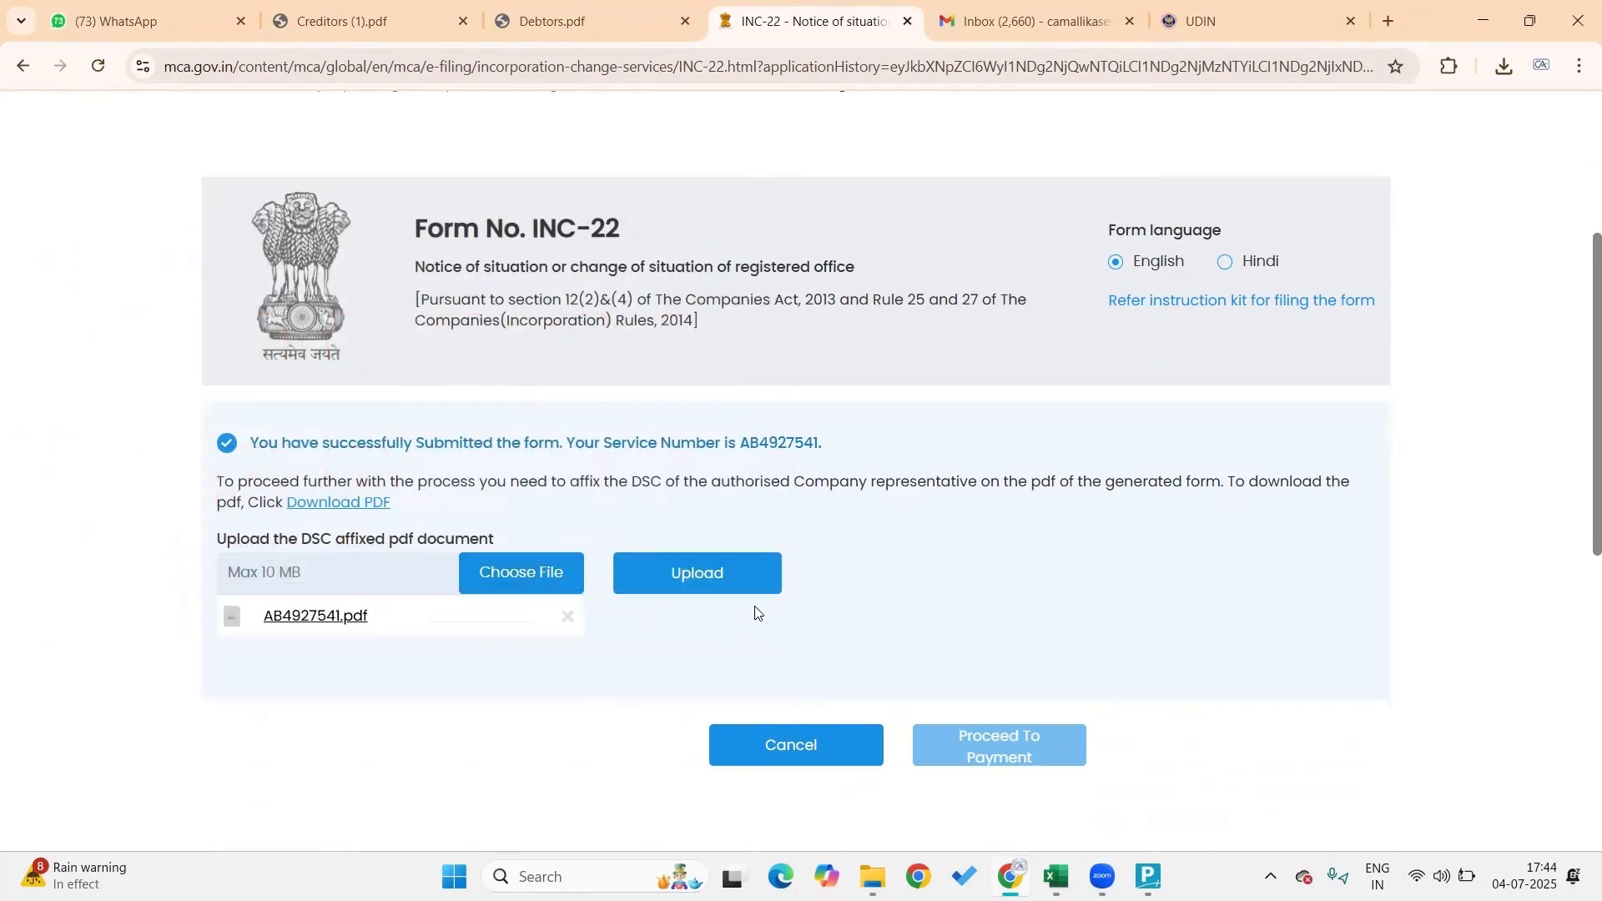
click(716, 571)
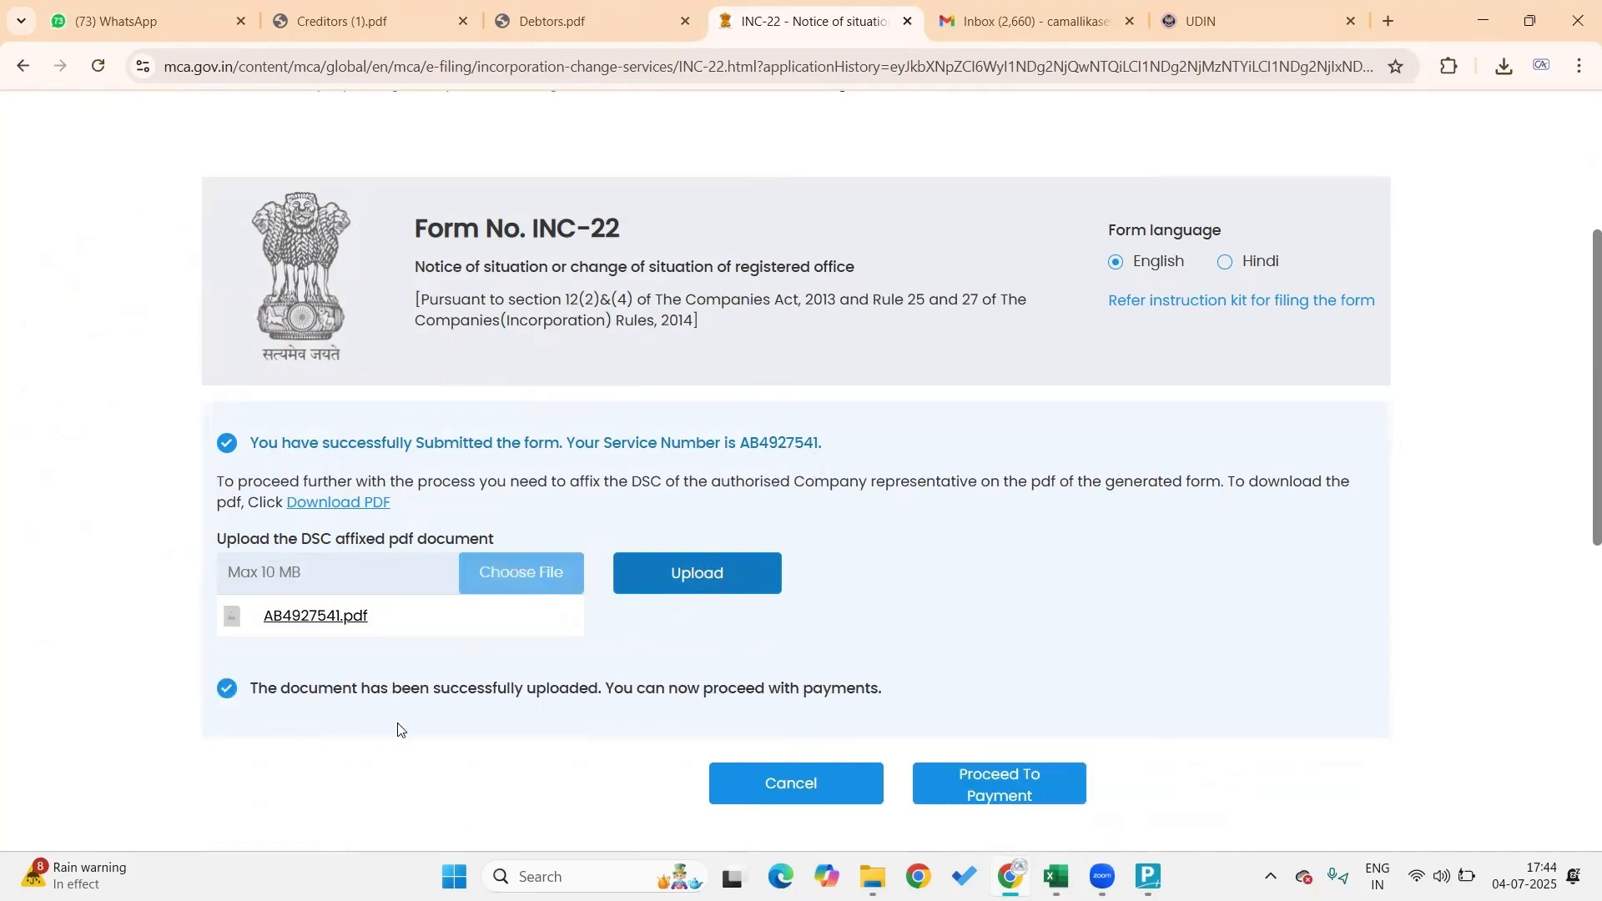
scroll(1166, 615, down, 3)
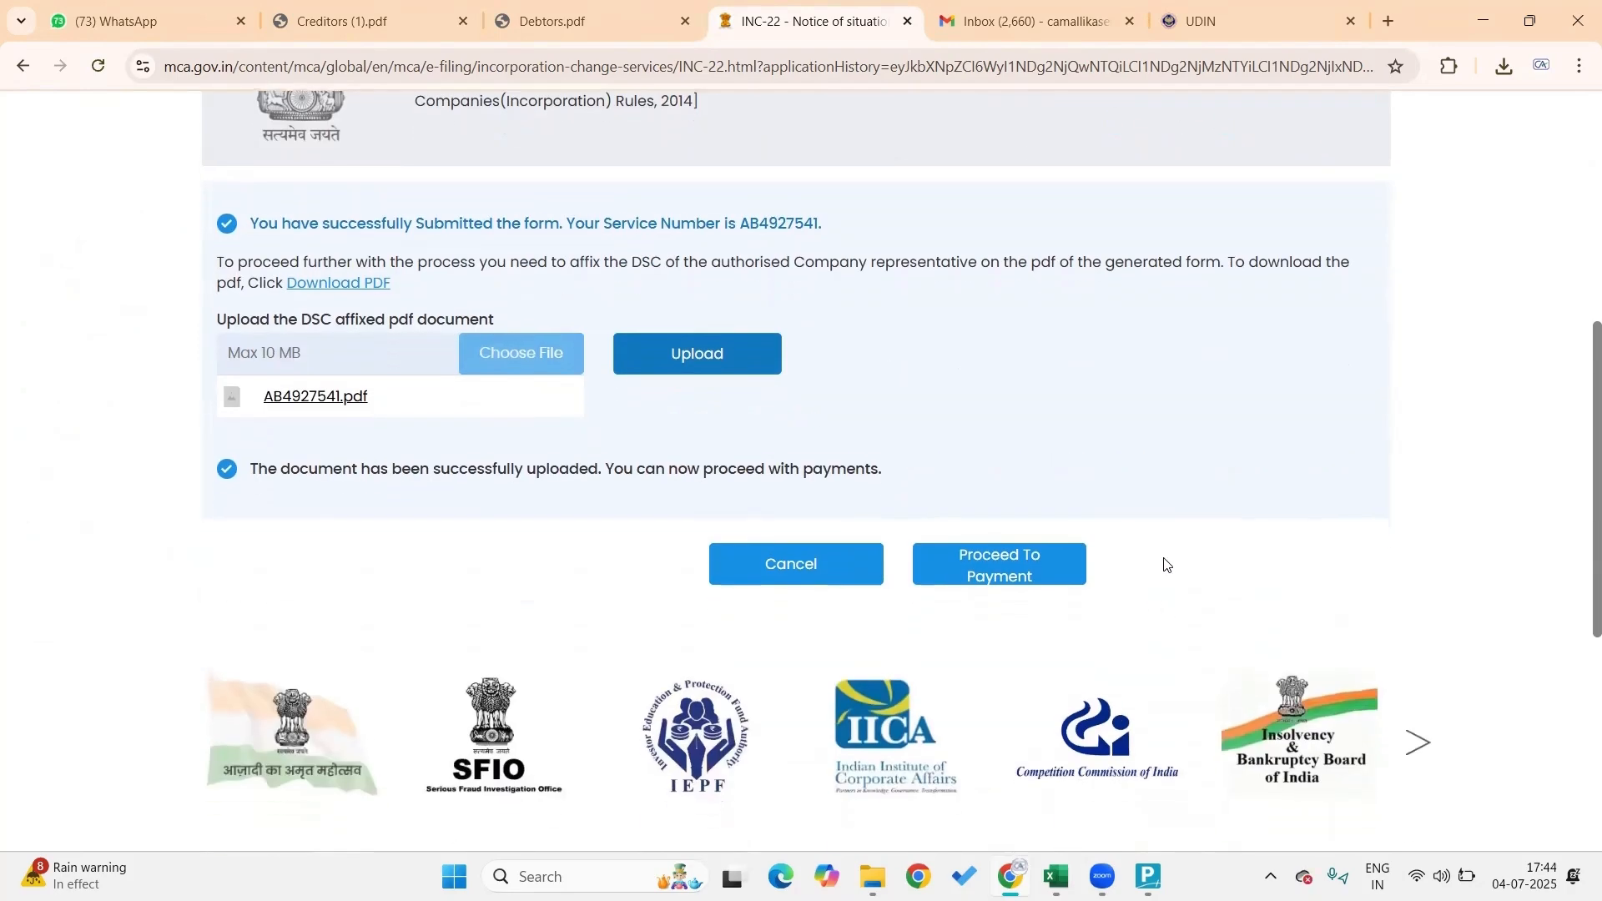
click(1005, 557)
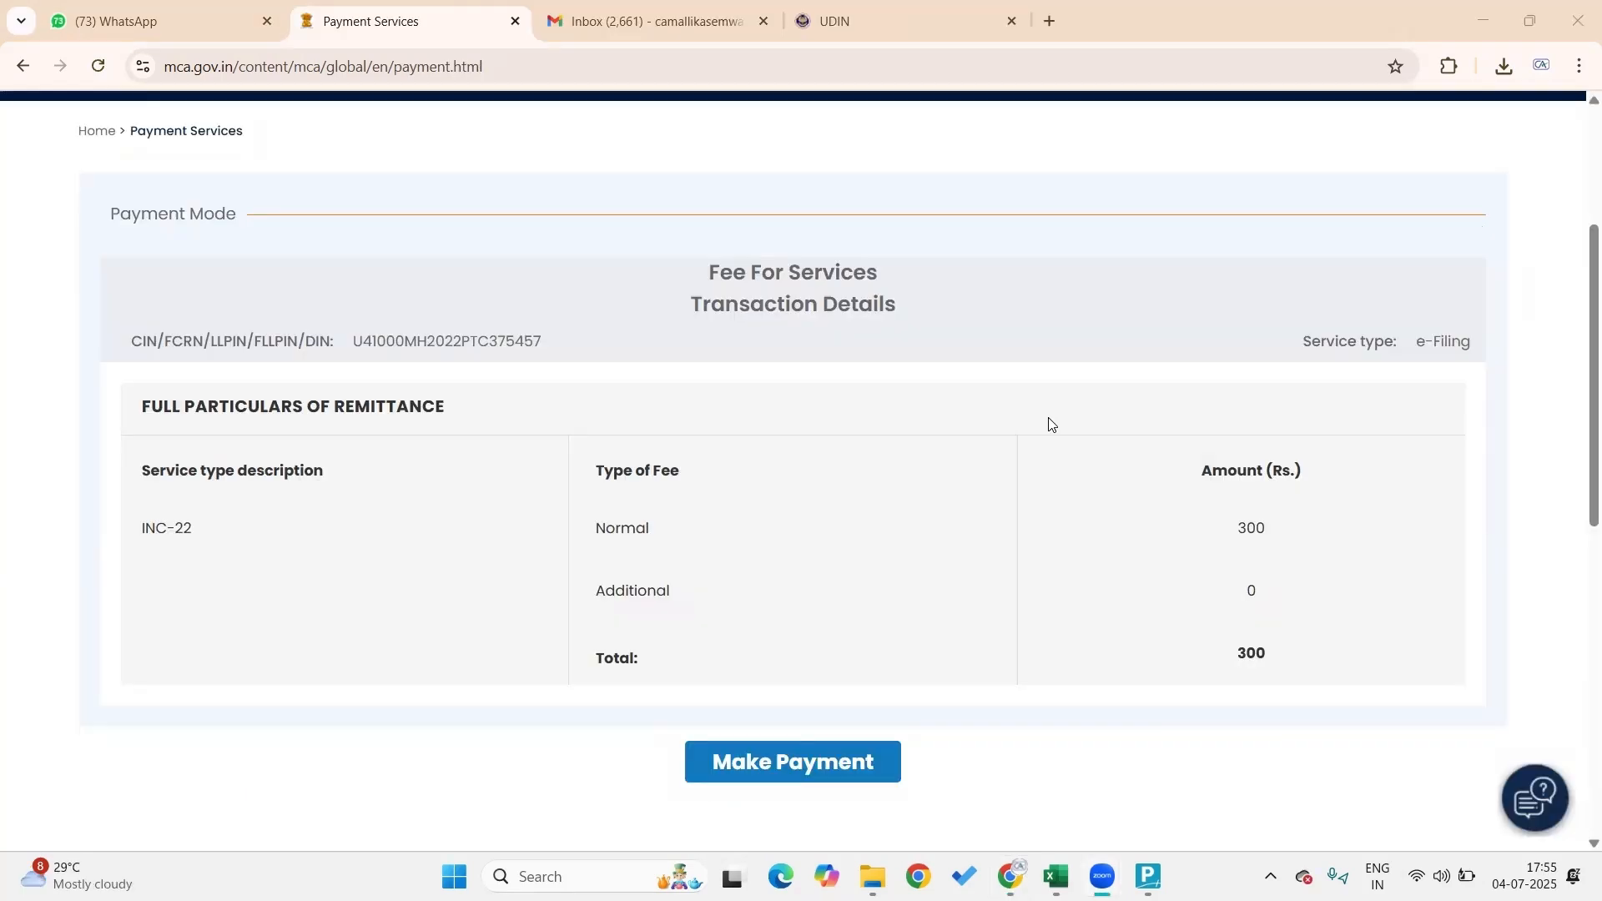
Submit Online as the payment mode for the Rs. 300 INC-22 fee
click(840, 777)
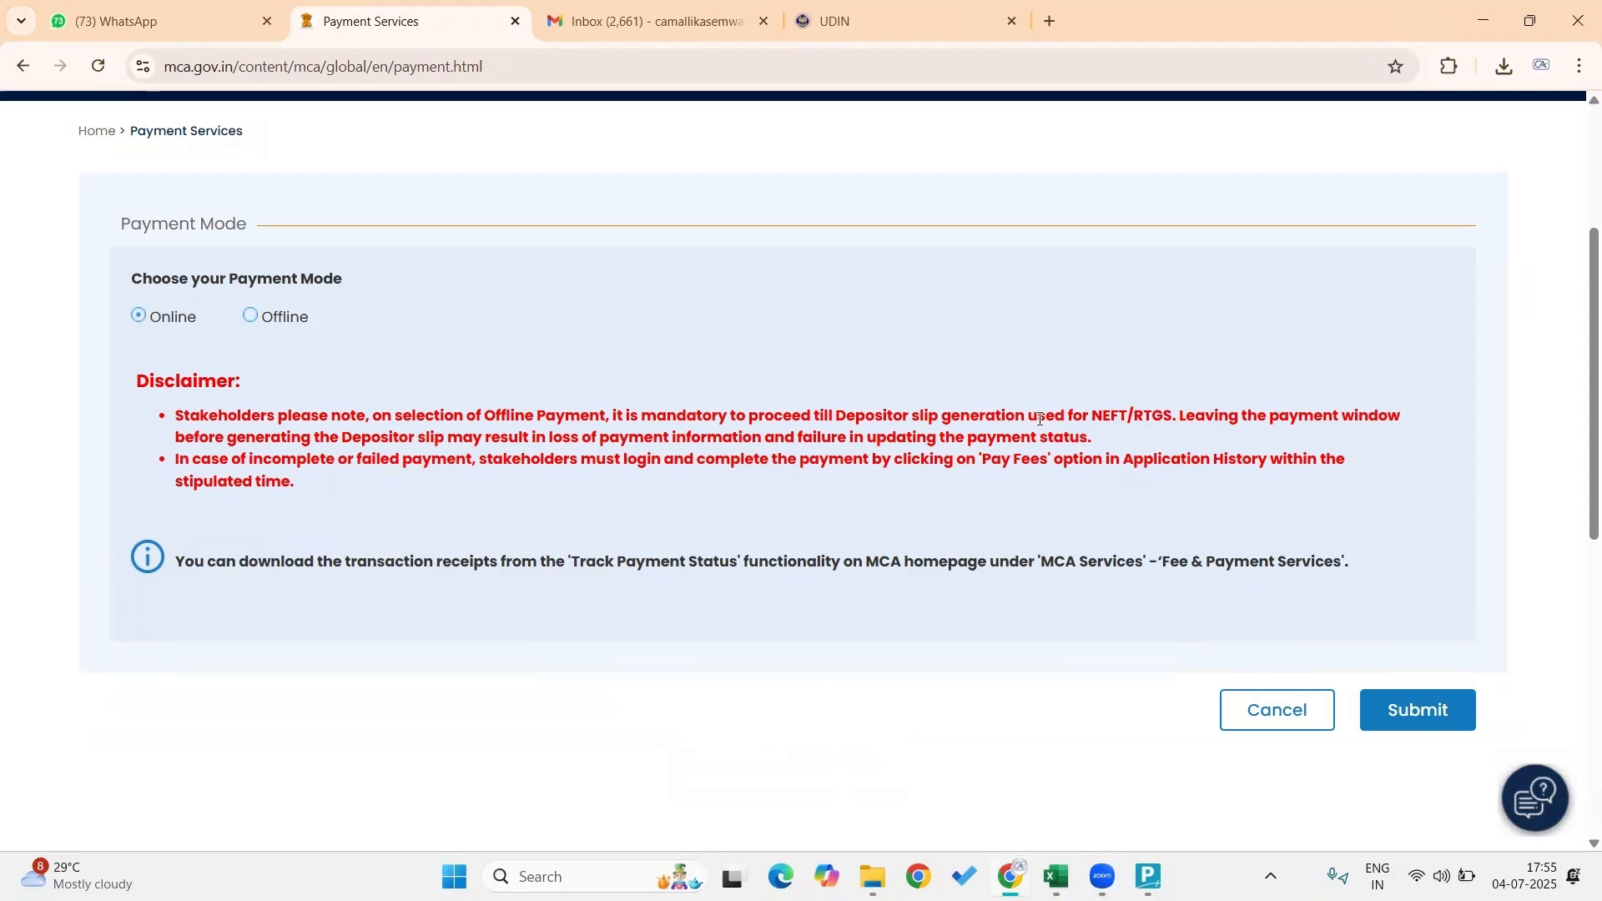
click(1432, 711)
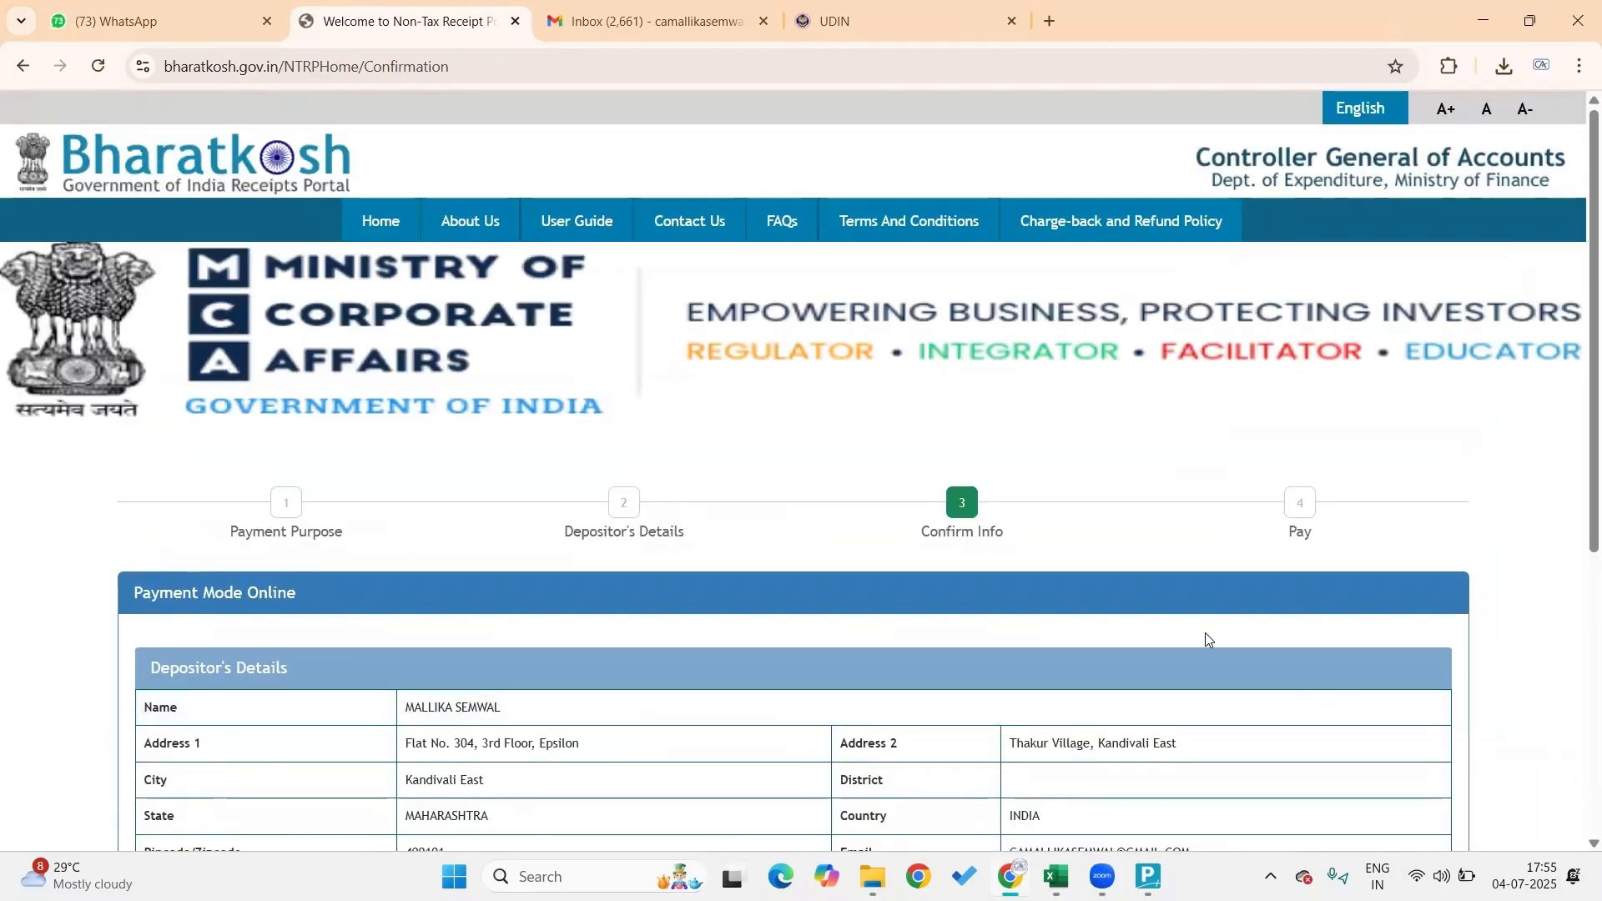
Confirm the depositor details on Bharatkosh and choose SBIePay as the payment gateway
scroll(1205, 634, down, 5)
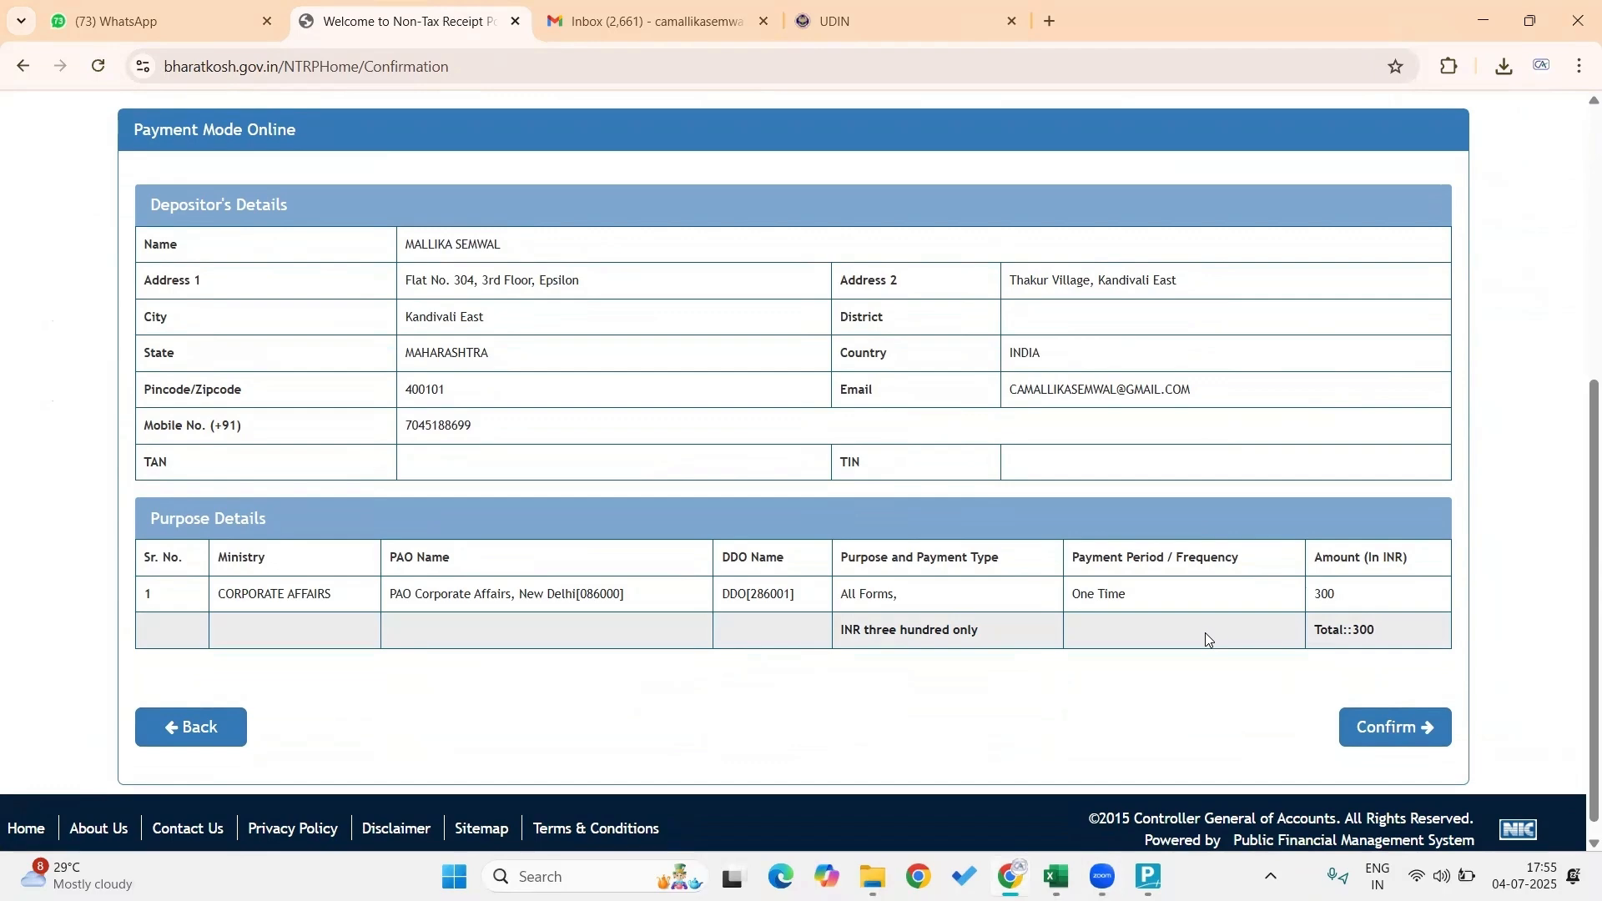
click(1421, 731)
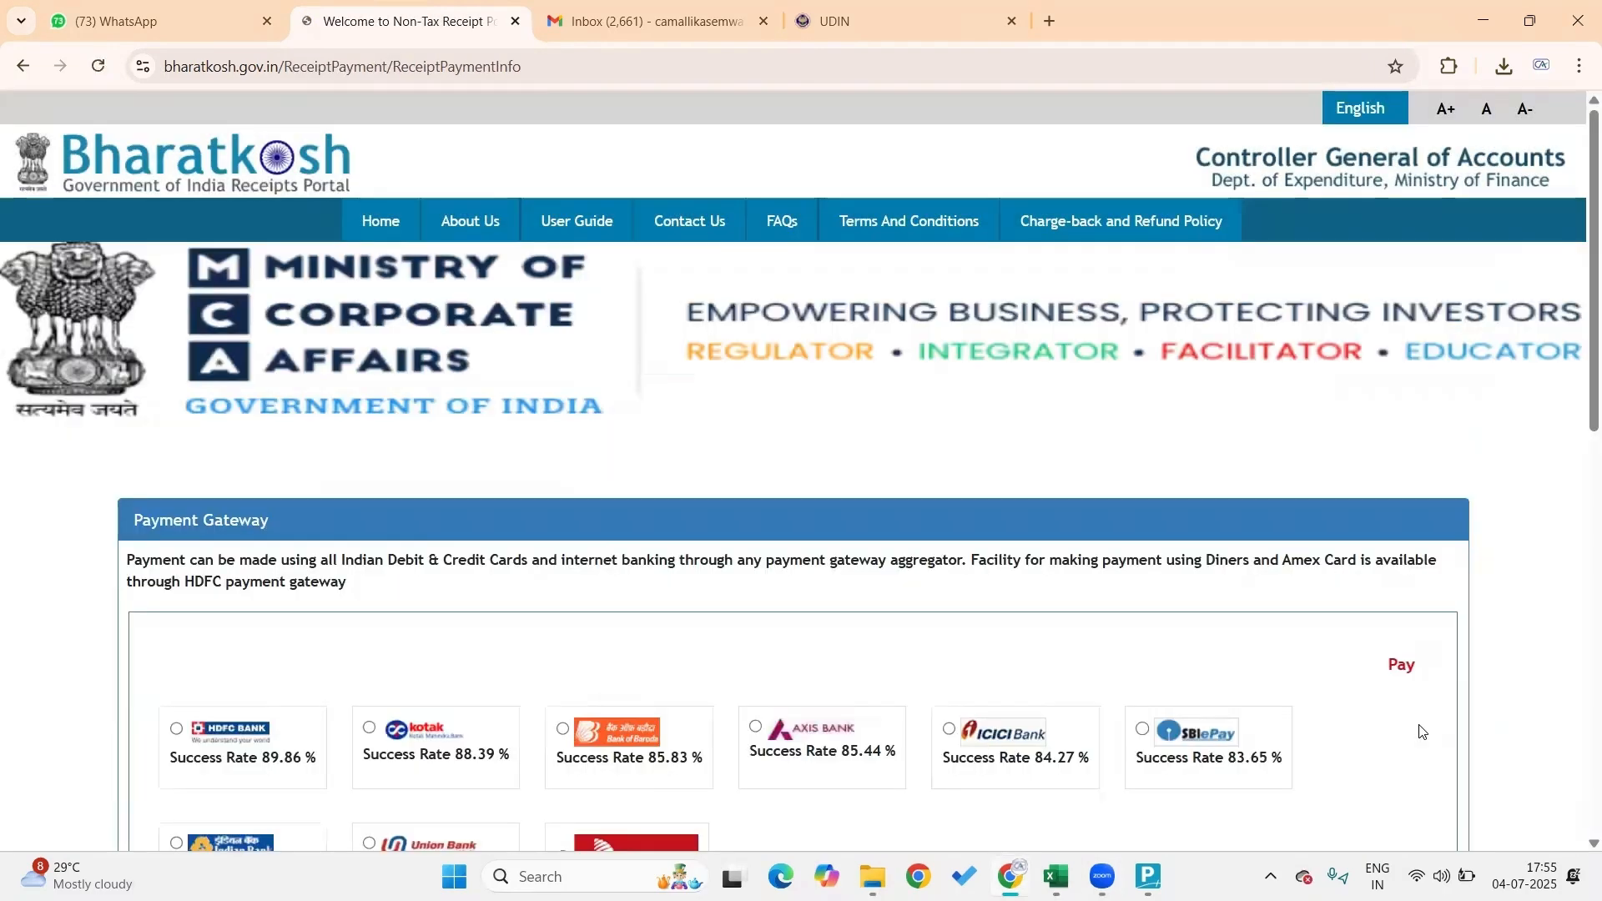
scroll(1140, 642, down, 4)
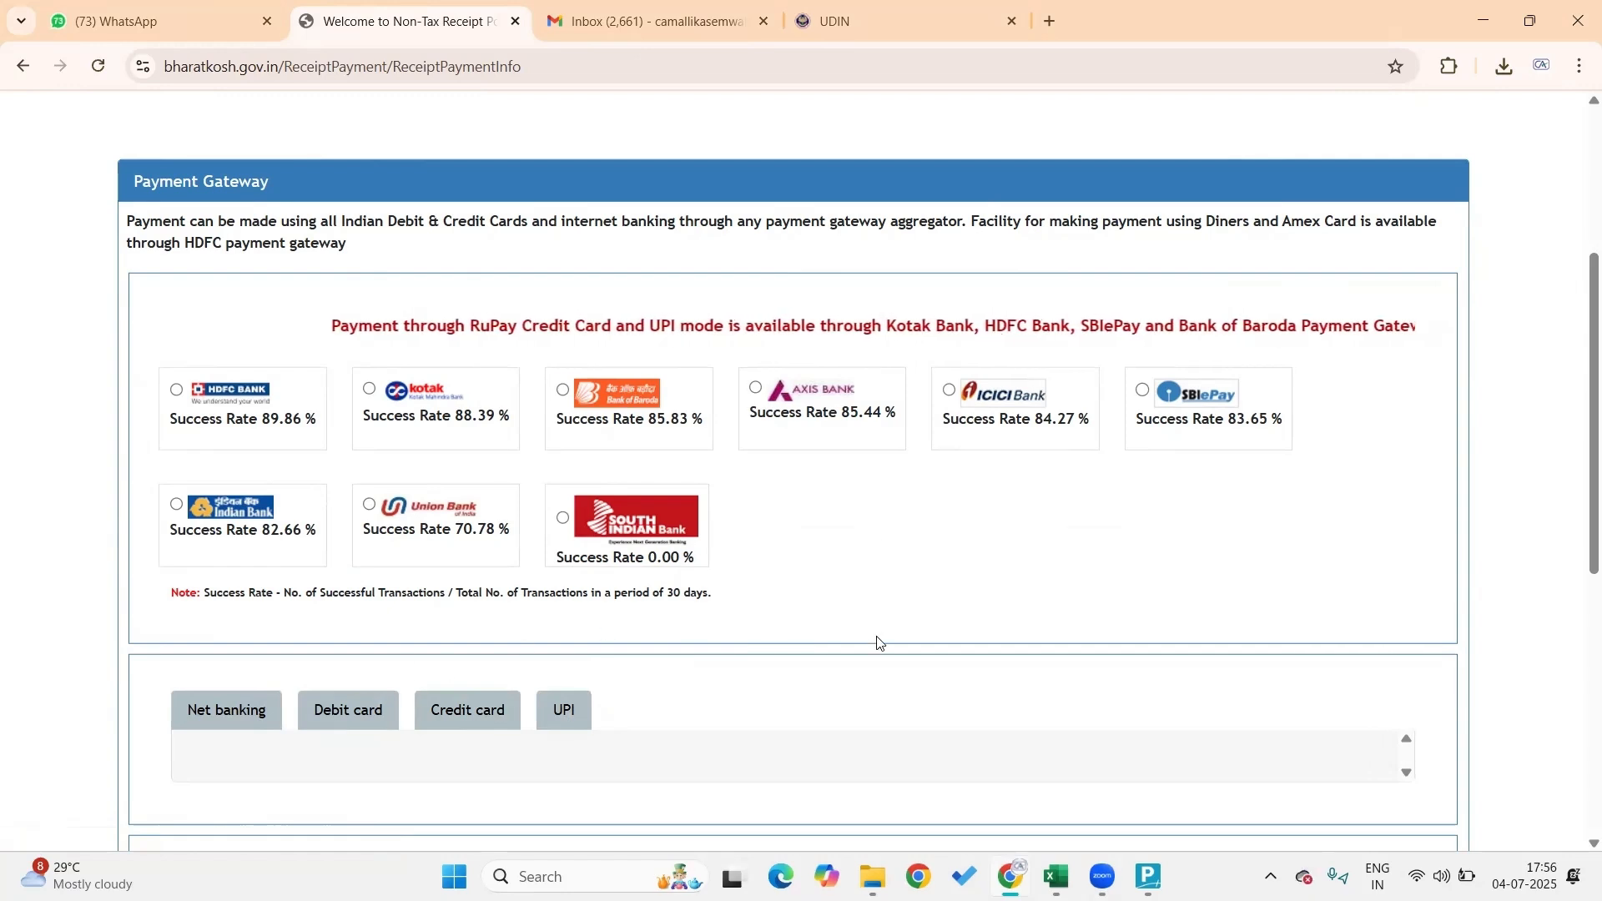
click(1142, 390)
scroll(1081, 492, down, 4)
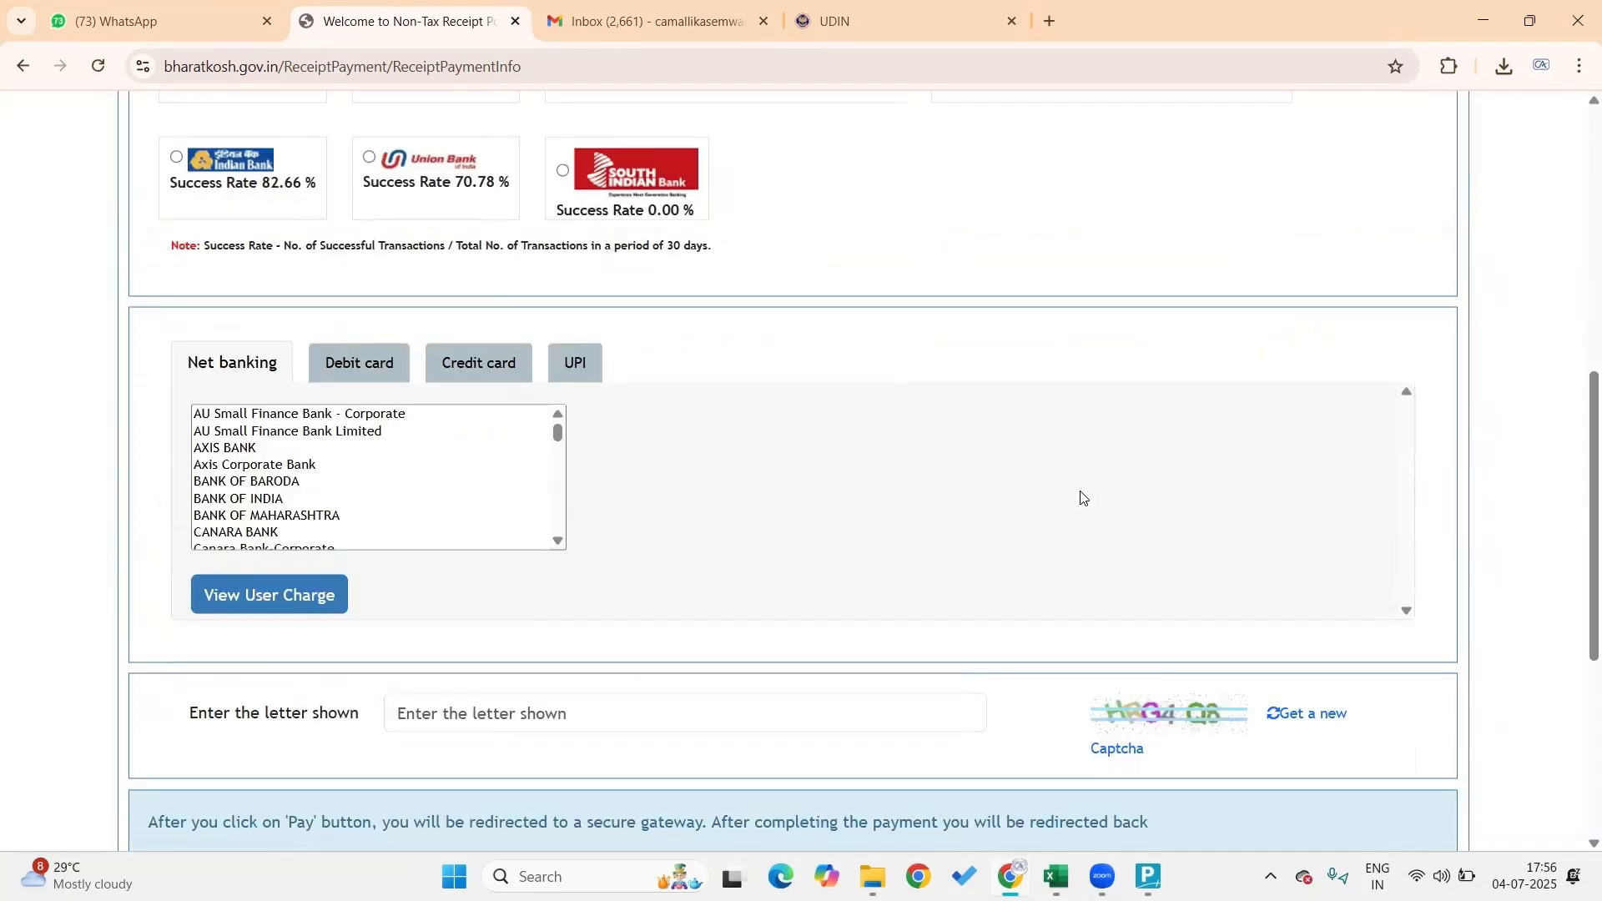
scroll(1081, 498, down, 2)
click(558, 408)
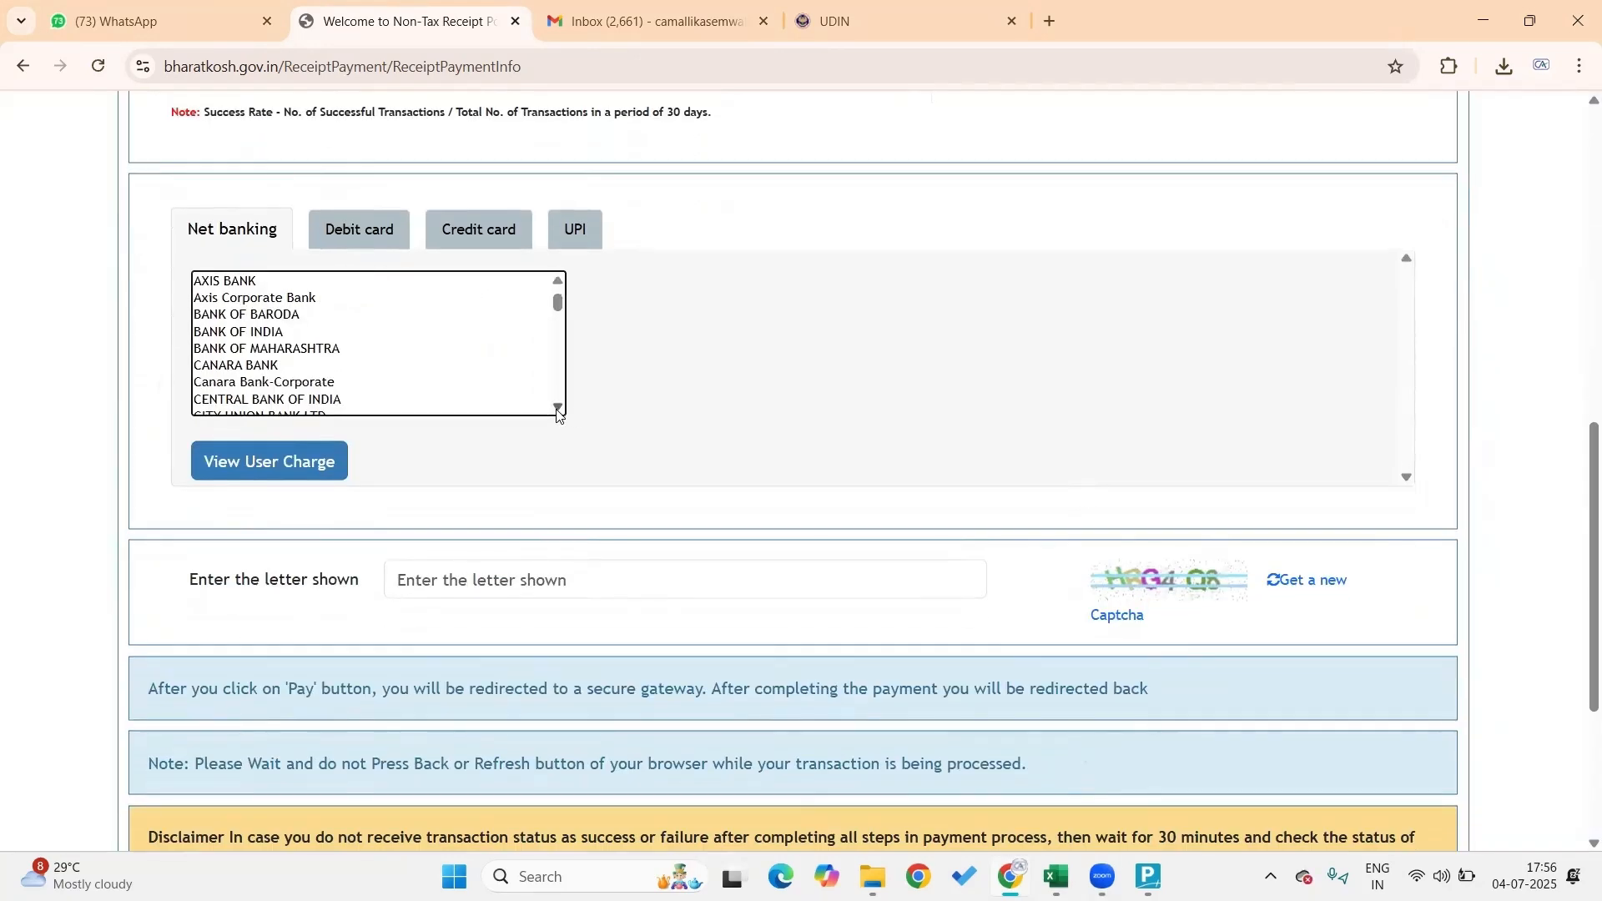
scroll(558, 408, down, 8)
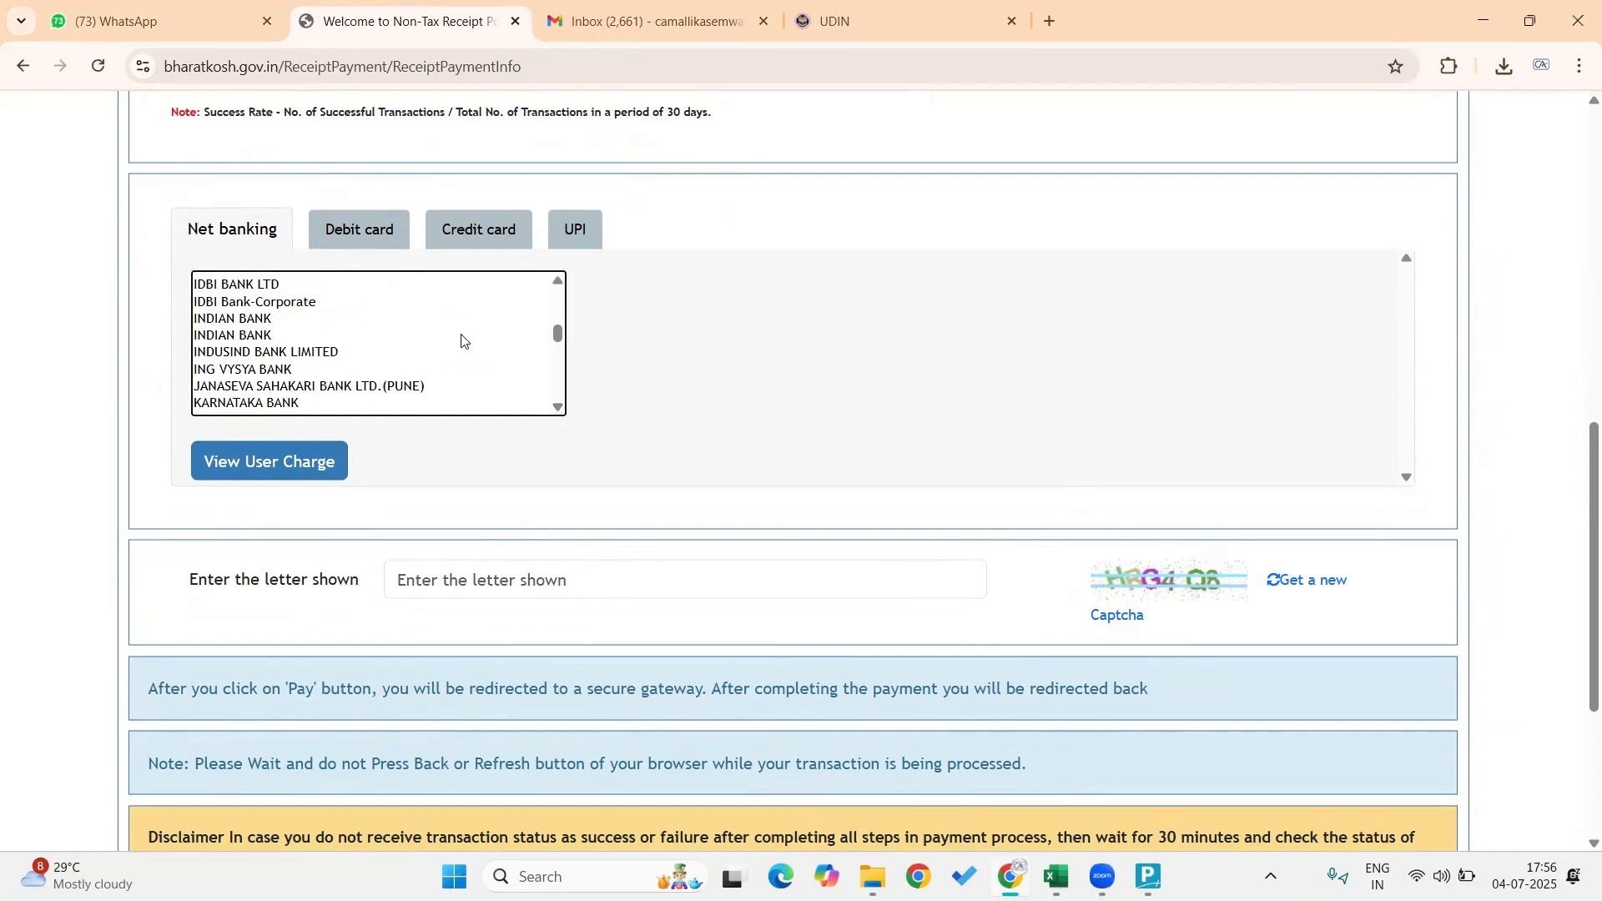
scroll(461, 341, down, 5)
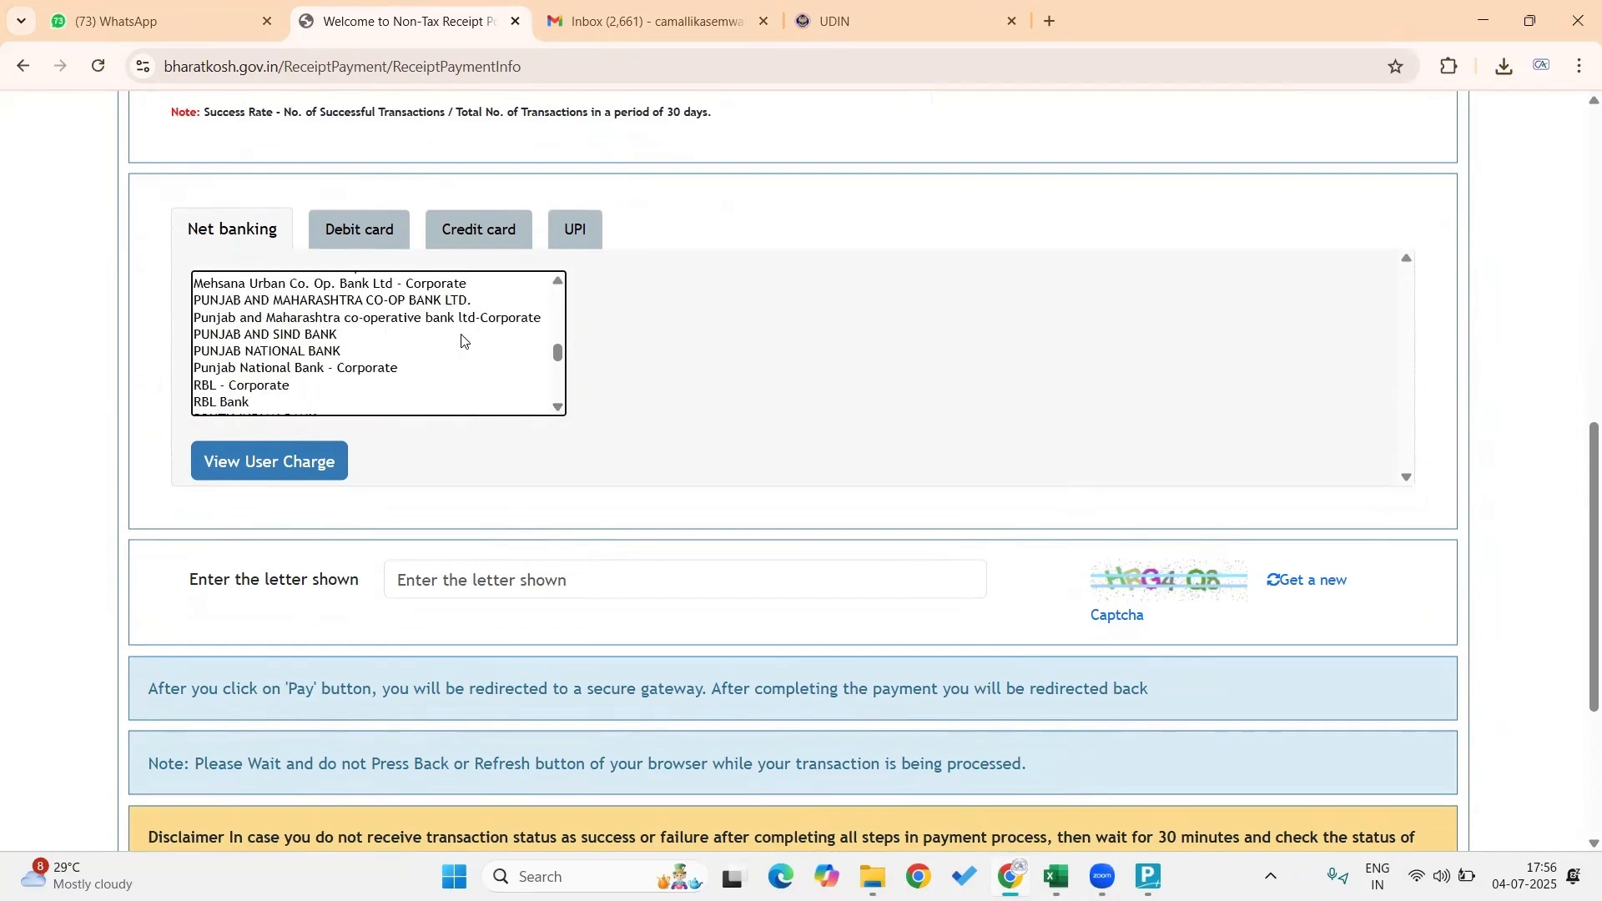
scroll(461, 341, down, 4)
scroll(458, 343, up, 2)
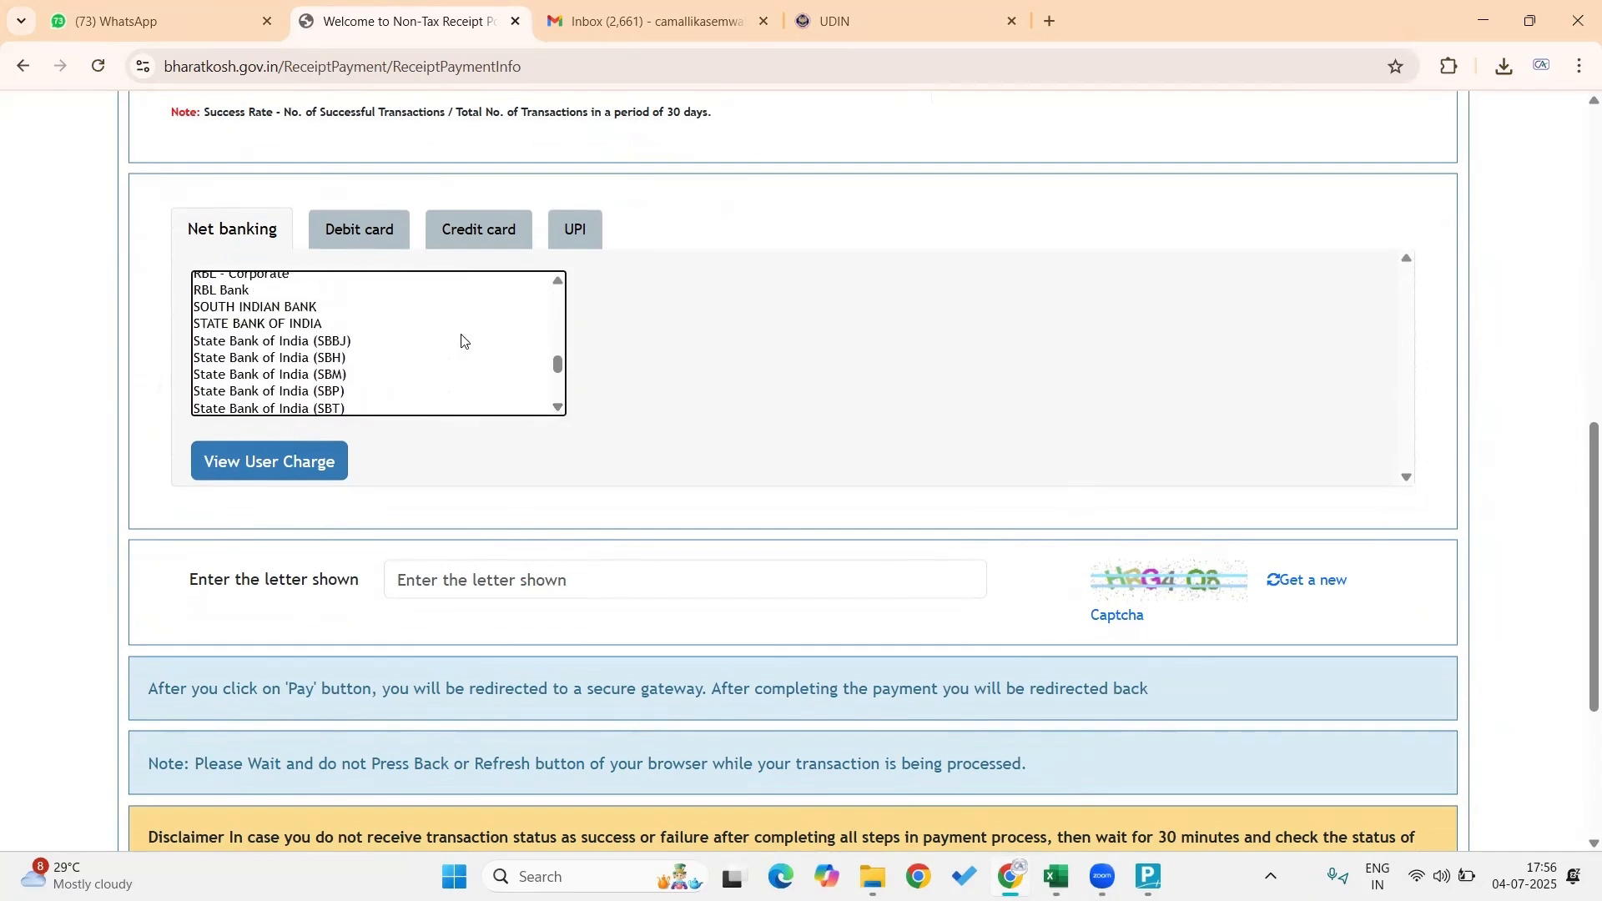
Select STATE BANK OF INDIA net banking, enter the captcha, accept the terms and pay
click(311, 326)
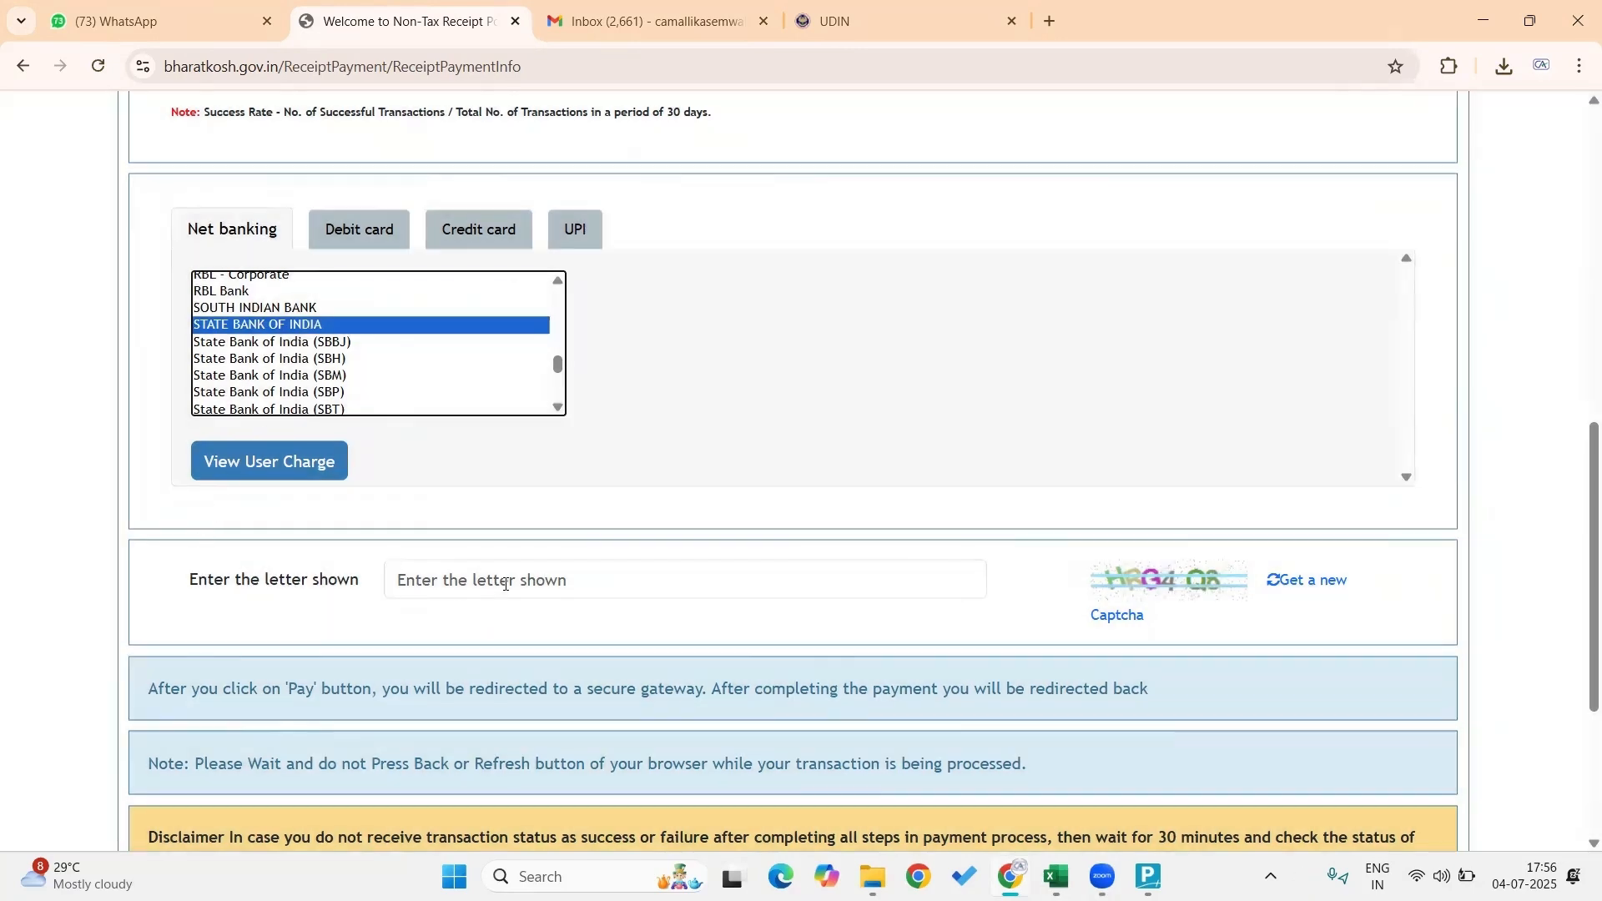
click(505, 584)
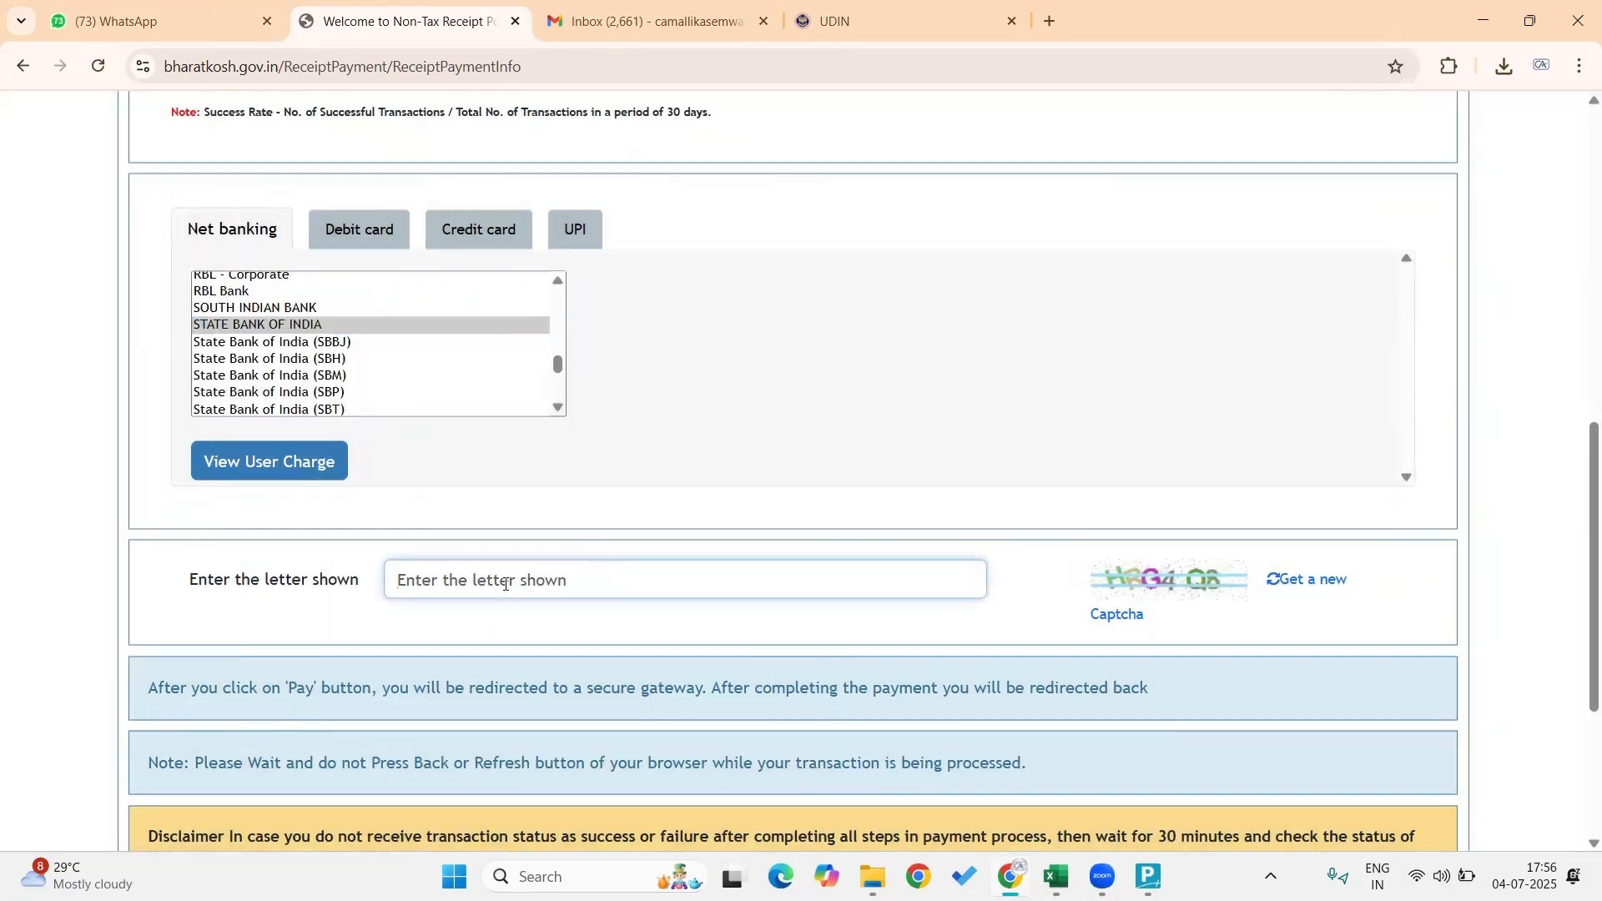
text(HR)
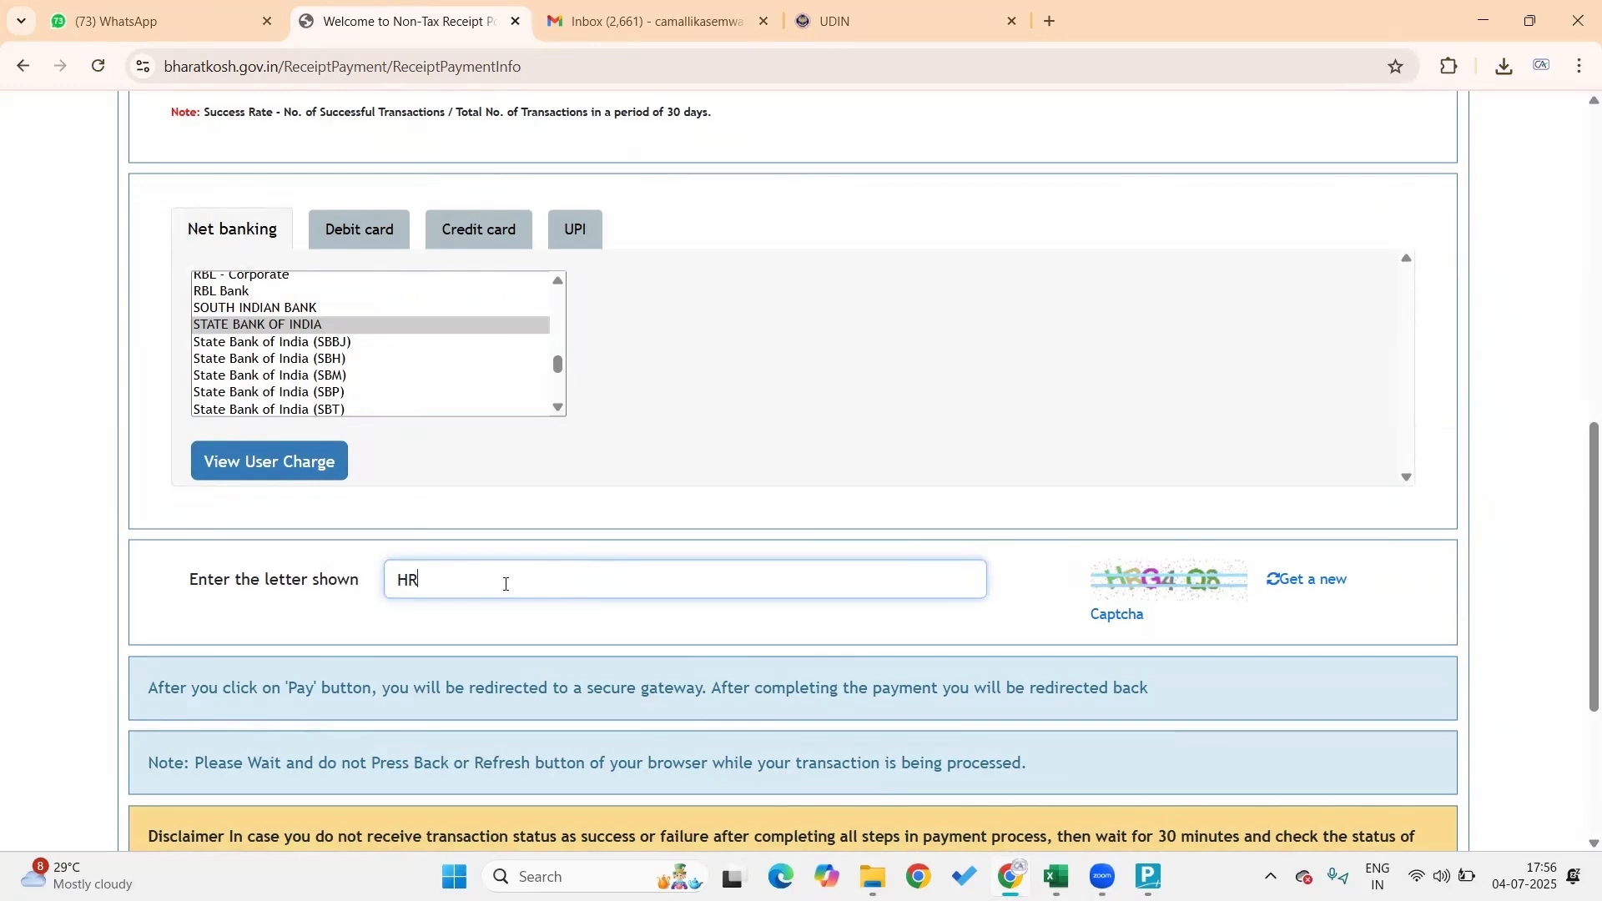
text(G4Q8)
scroll(505, 584, down, 3)
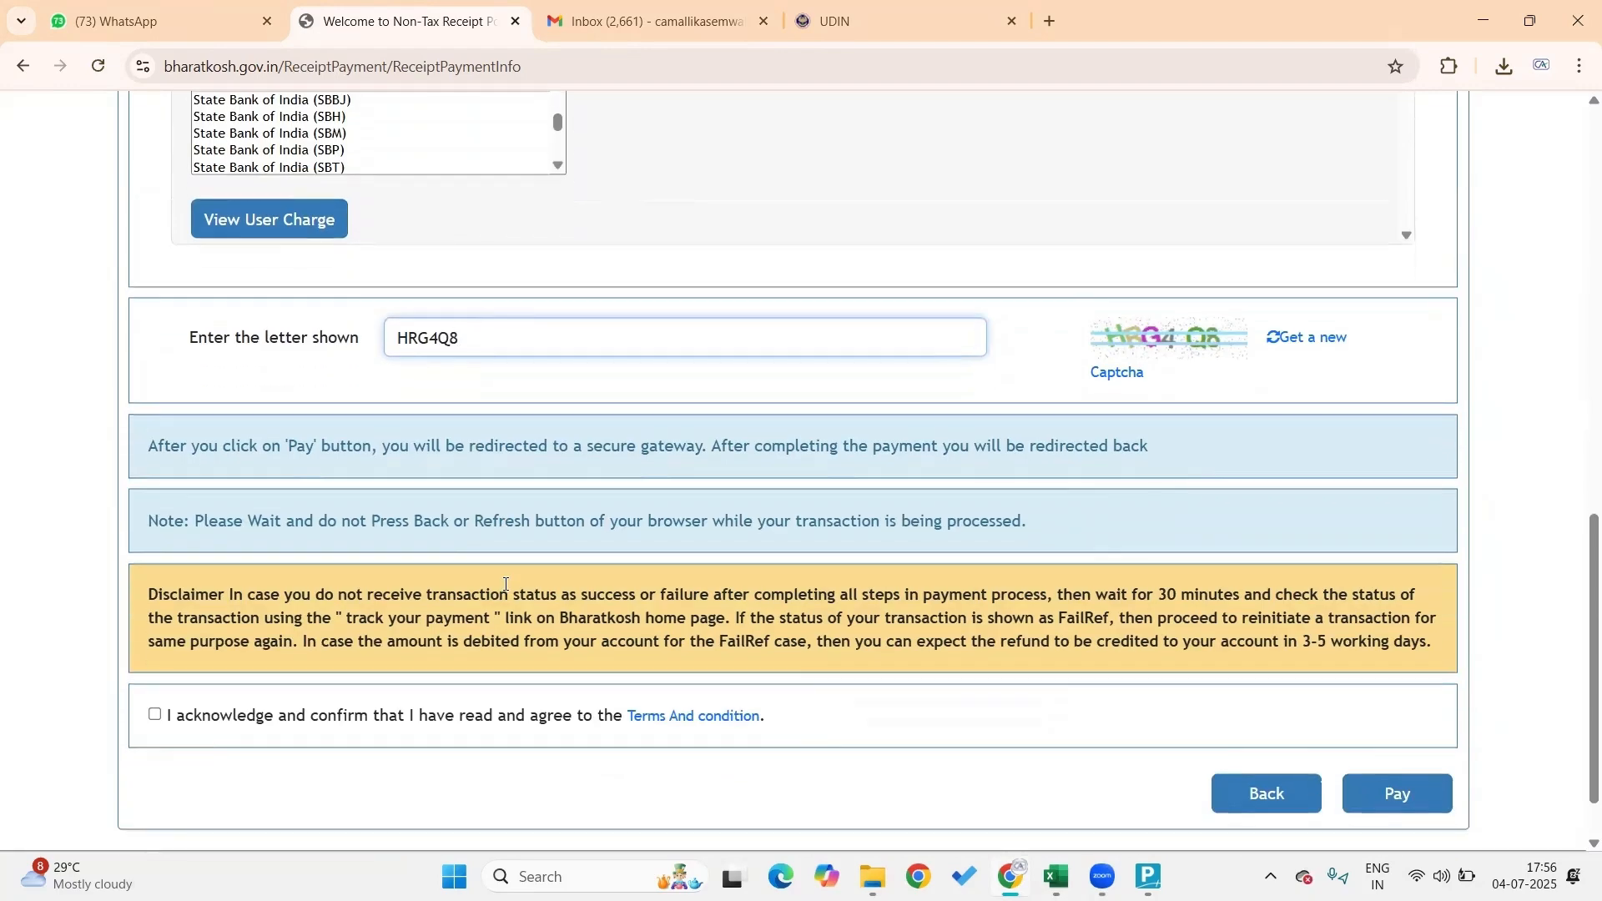
click(157, 716)
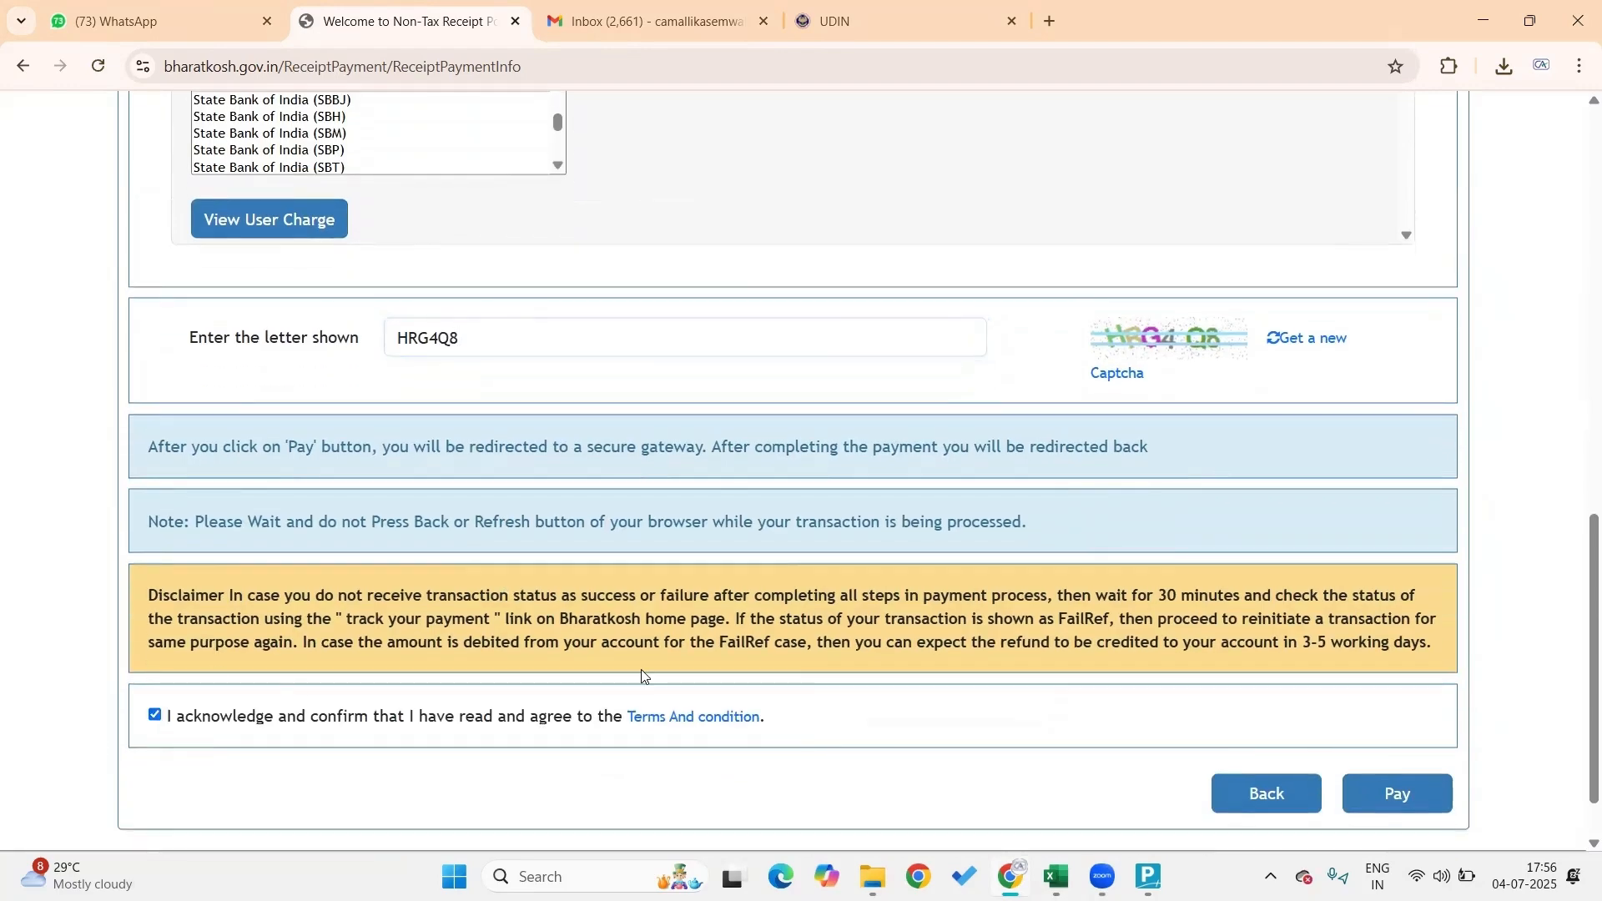
click(1402, 800)
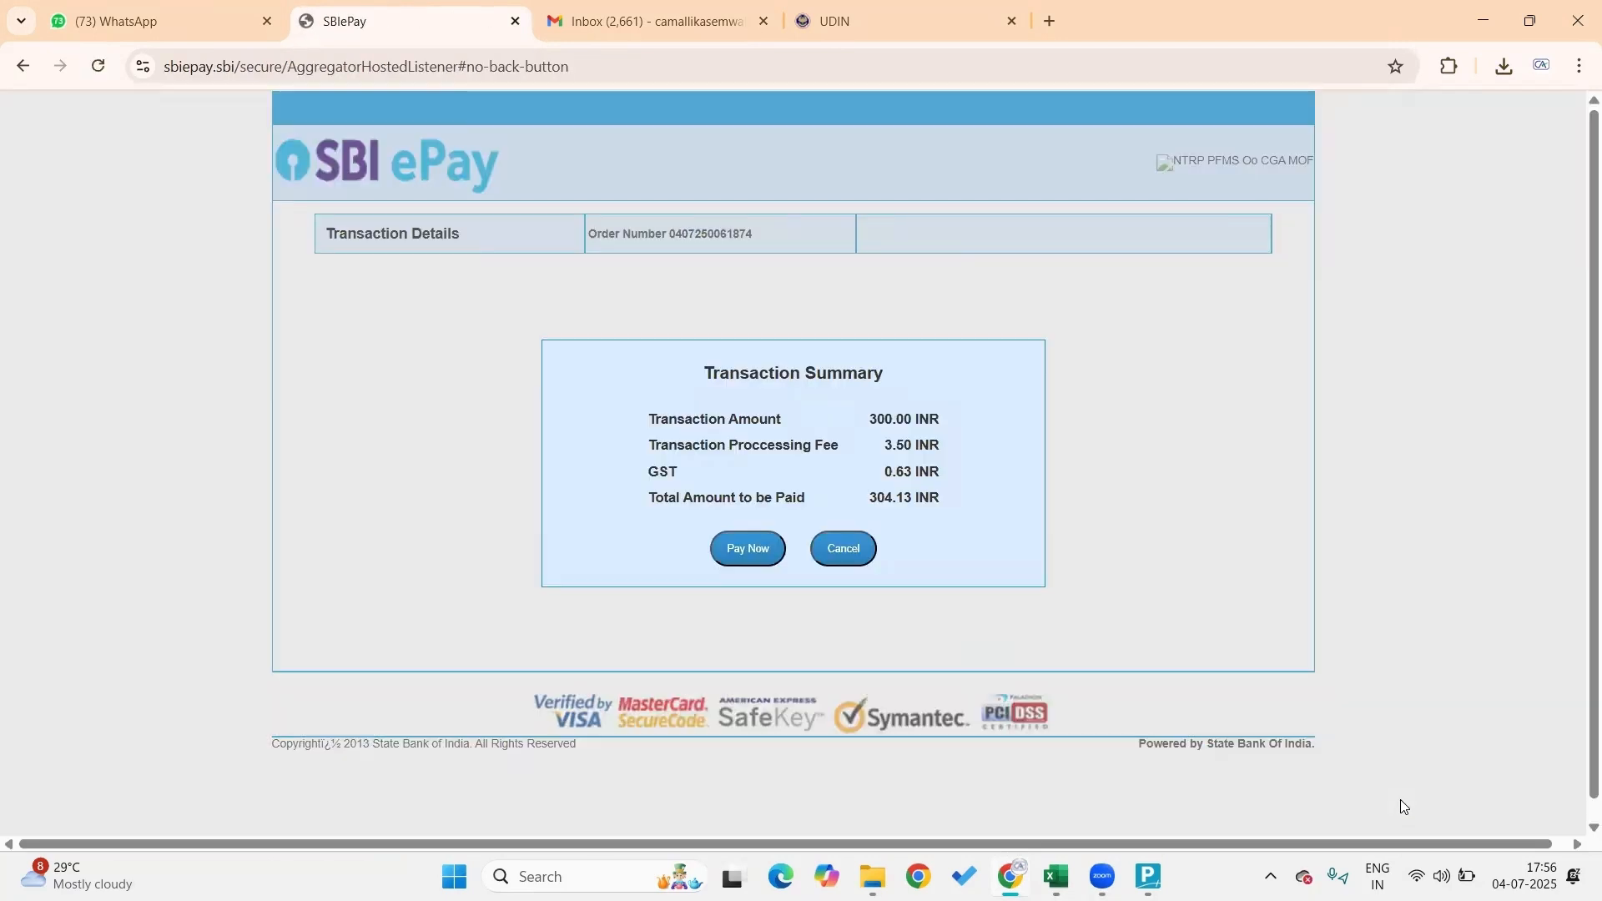
Approve the 304.13 INR payment and start the SBI Online net banking login
click(737, 550)
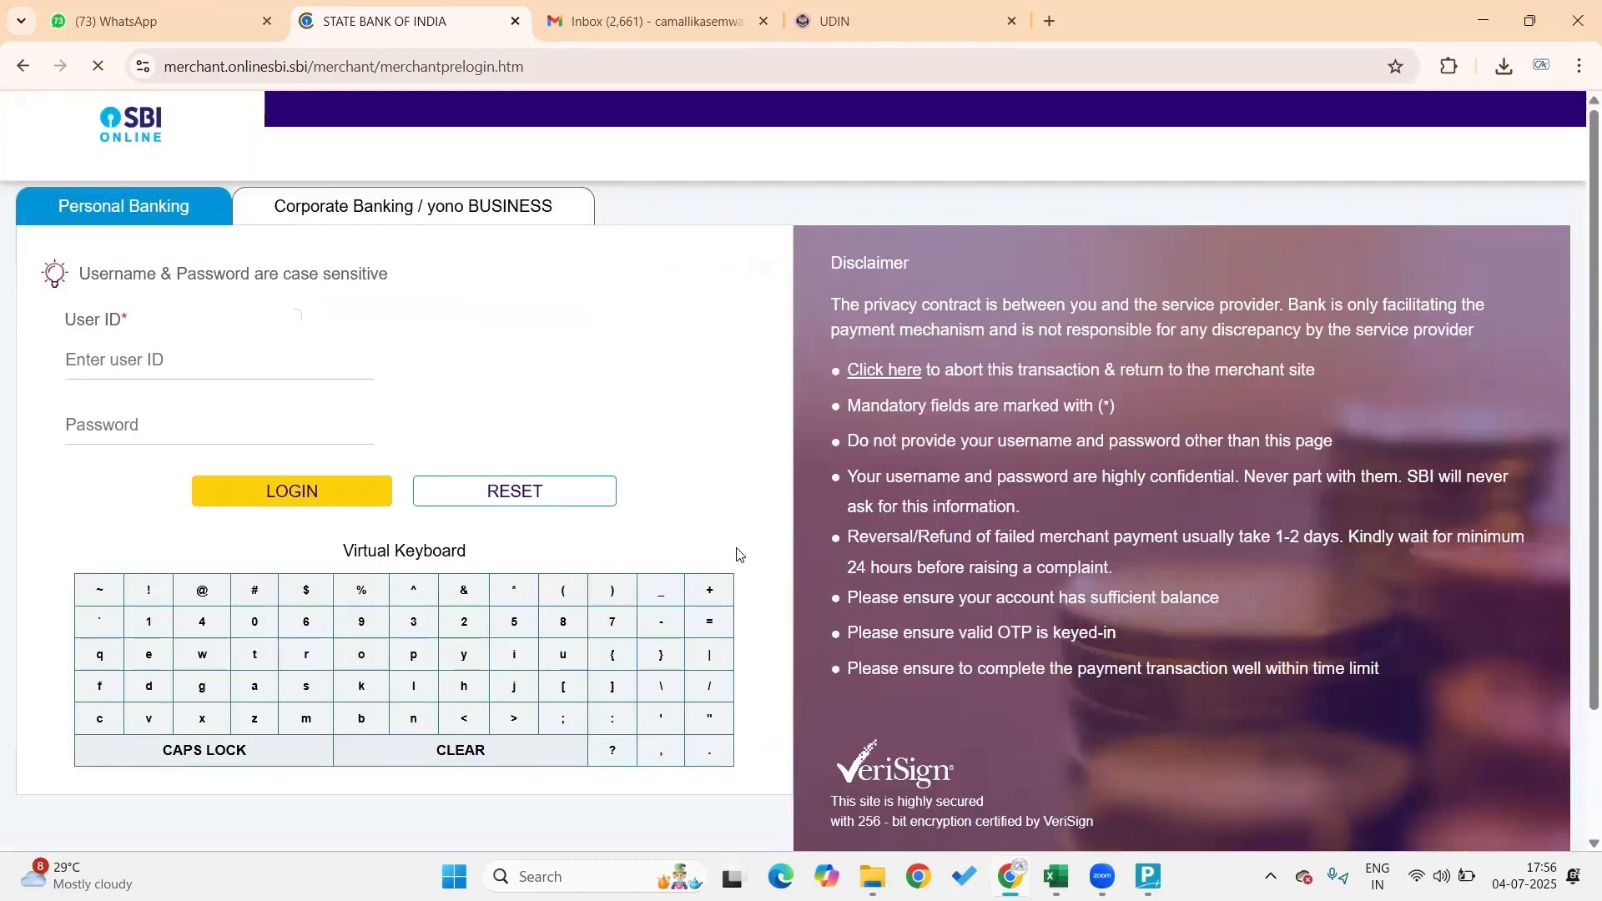
click(217, 368)
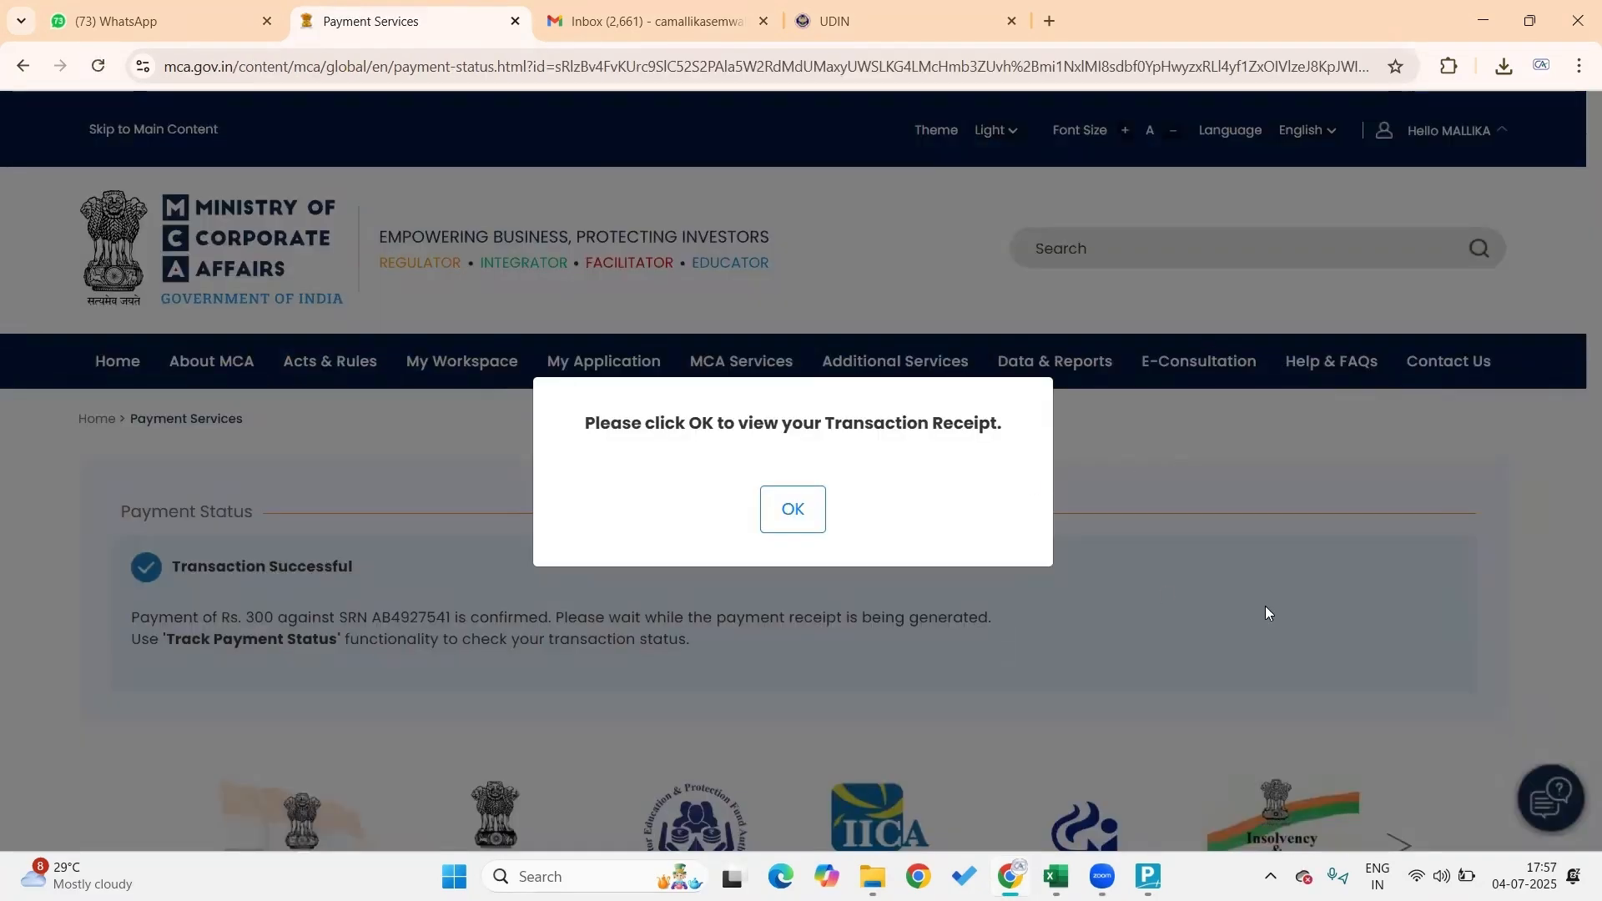
click(812, 515)
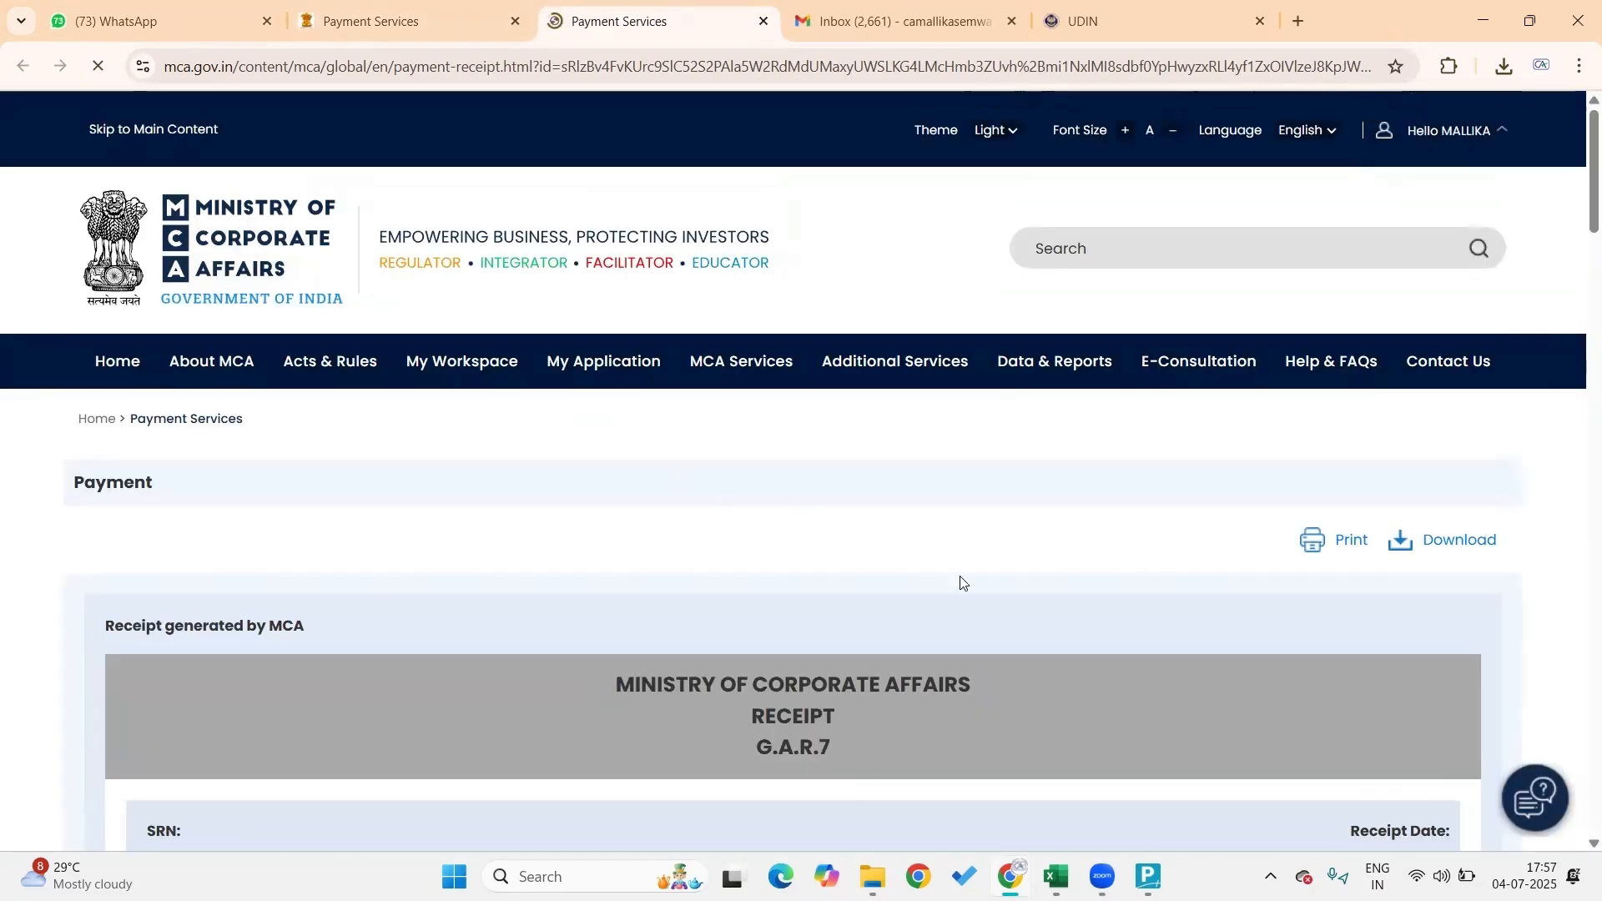
scroll(968, 578, down, 6)
scroll(977, 576, down, 4)
scroll(977, 575, up, 7)
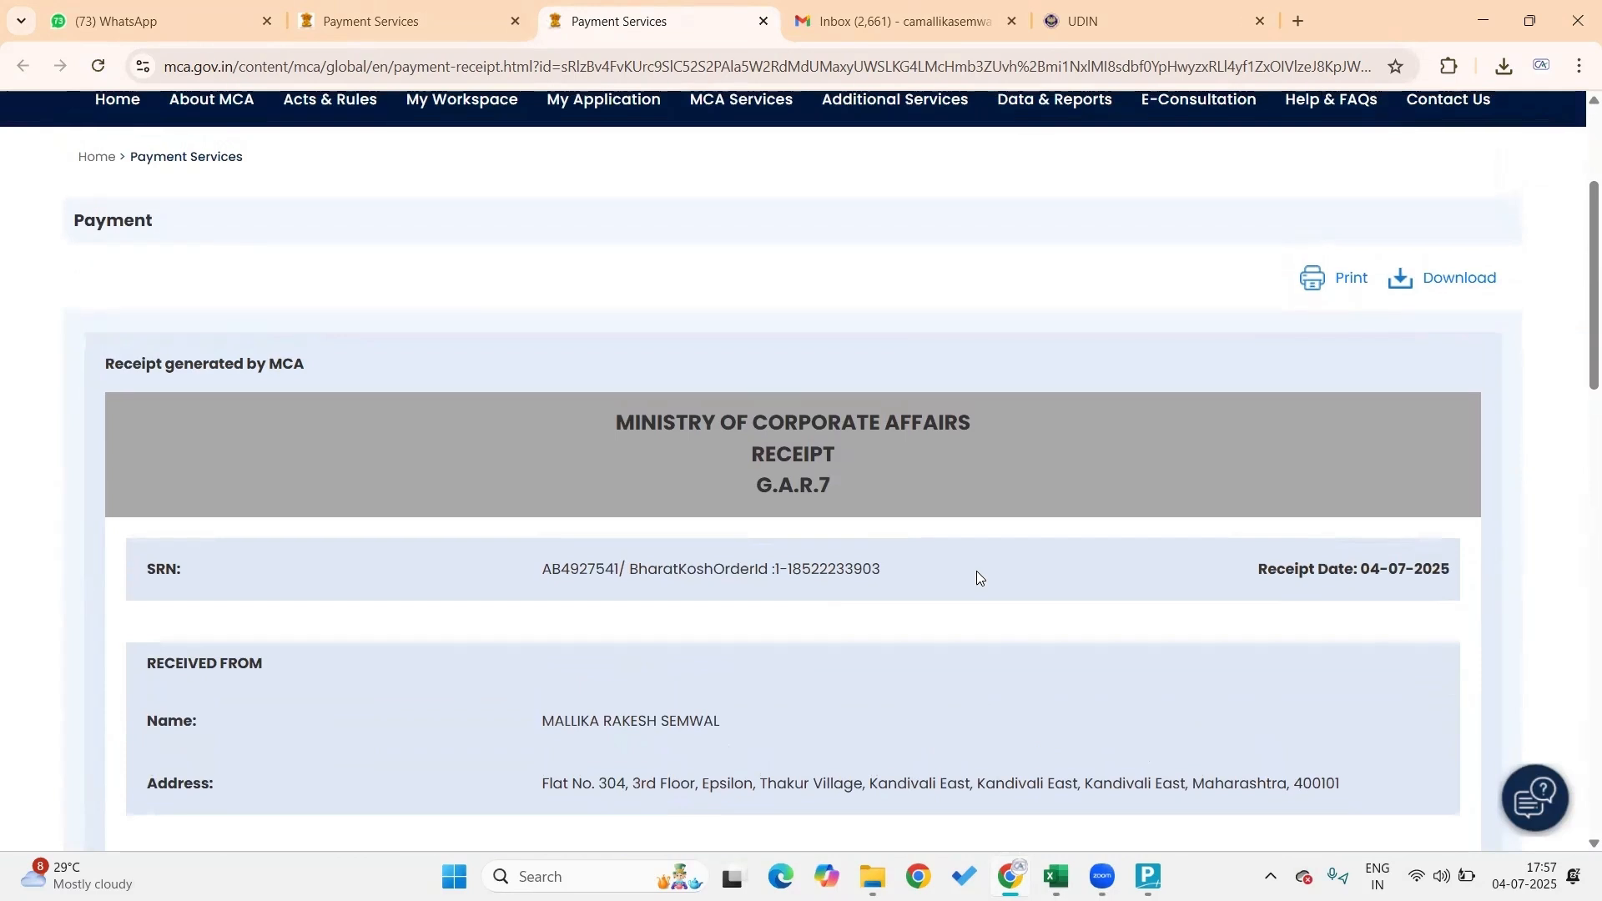
click(1490, 283)
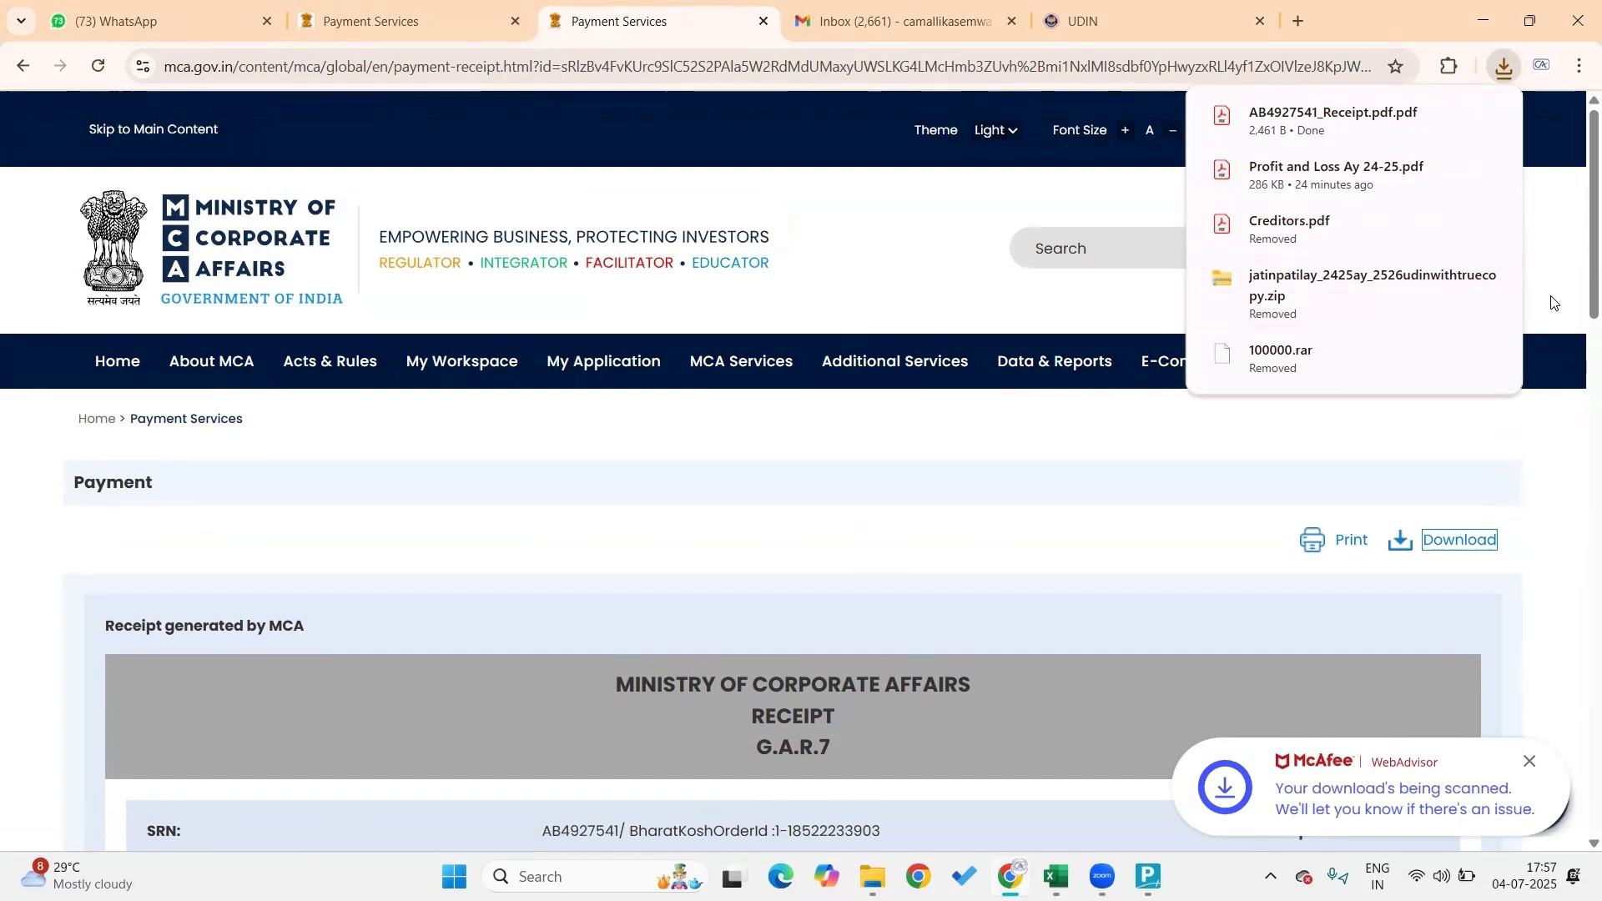
click(597, 365)
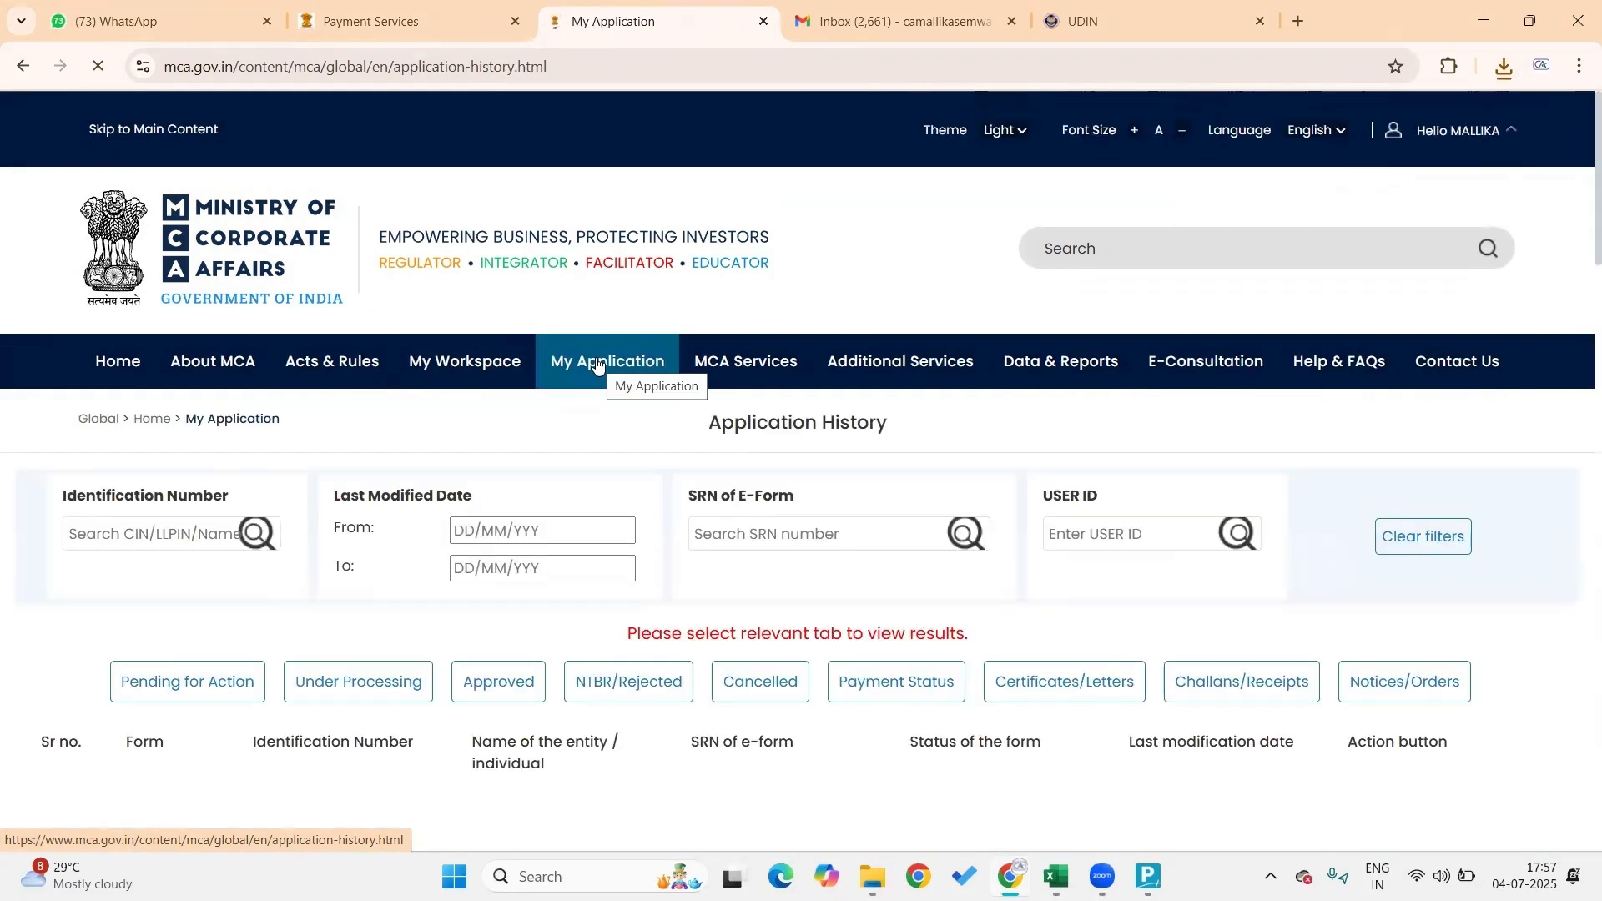
click(176, 696)
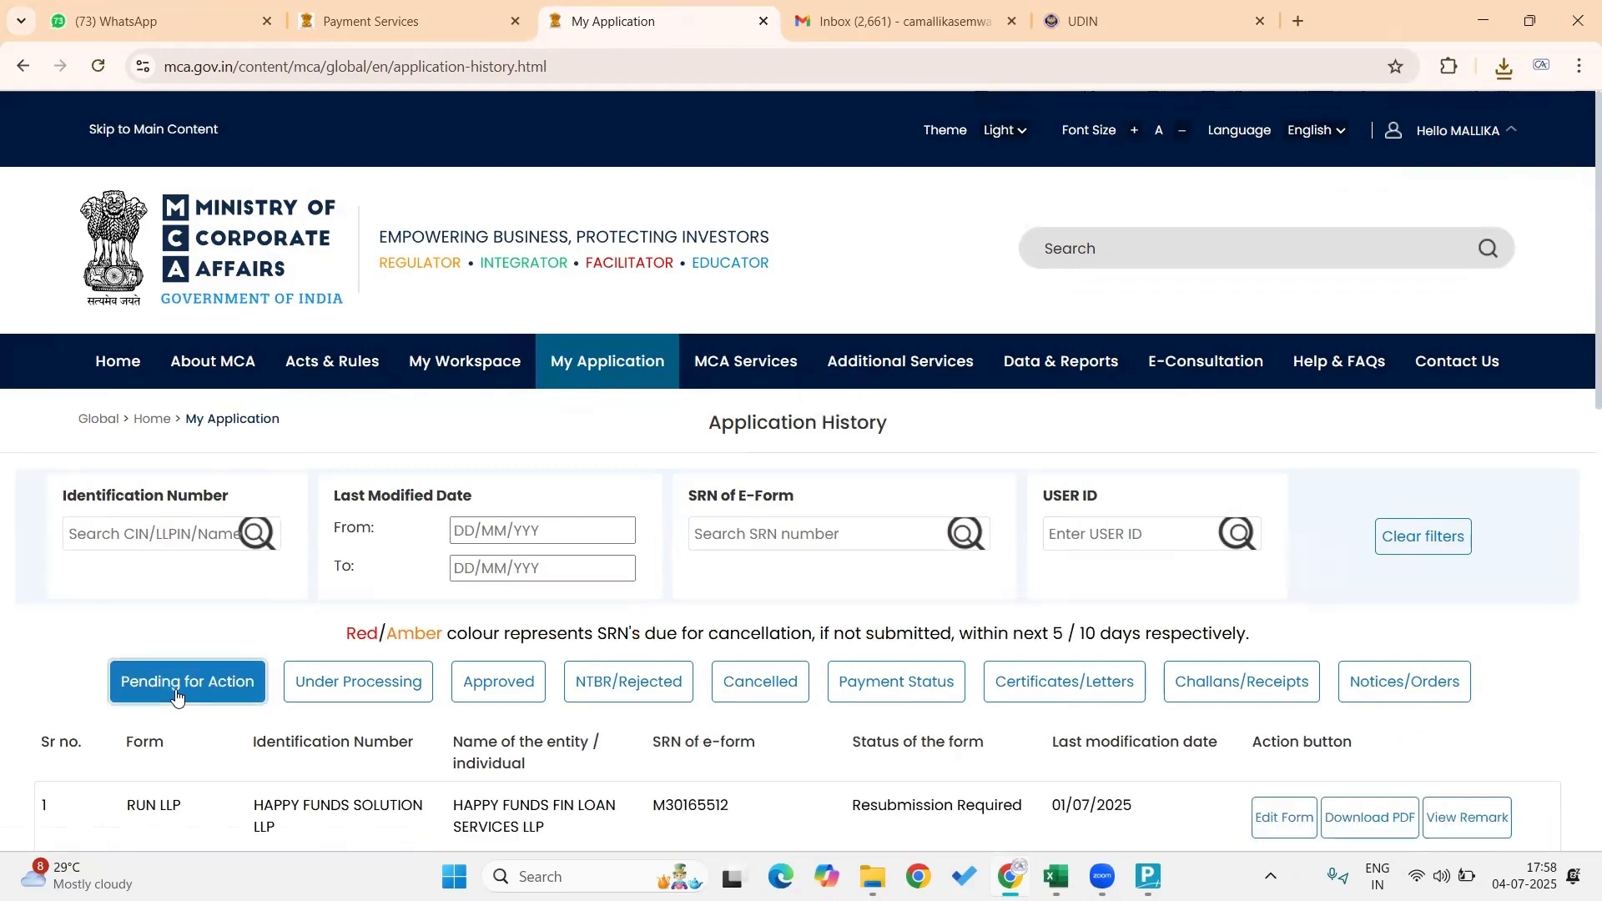
scroll(423, 726, down, 2)
scroll(423, 726, up, 1)
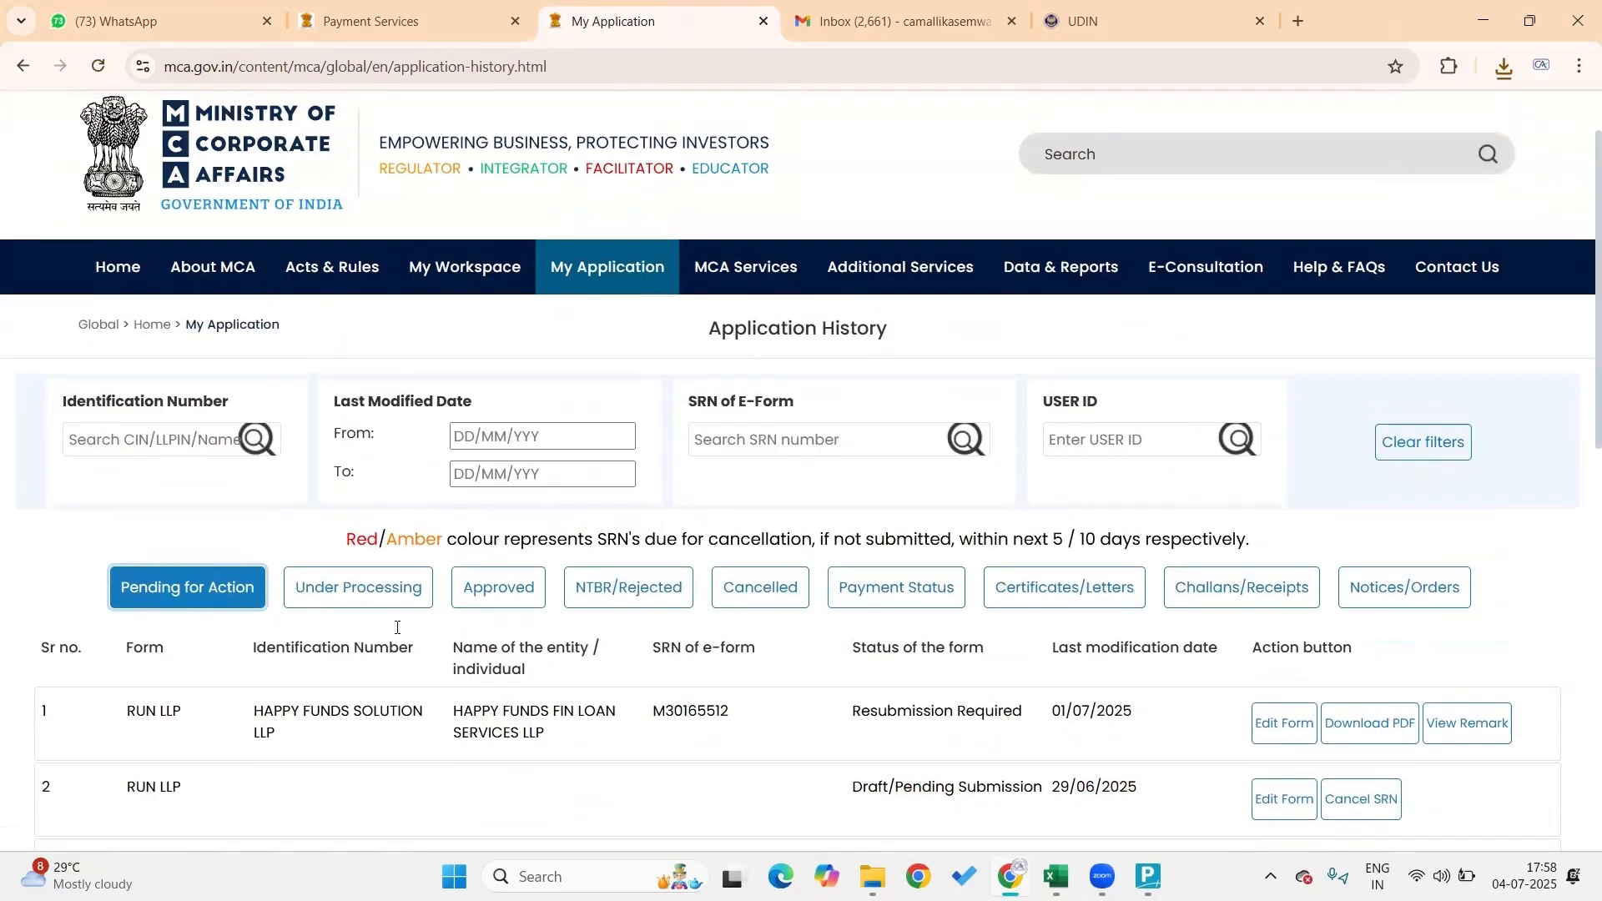
click(395, 588)
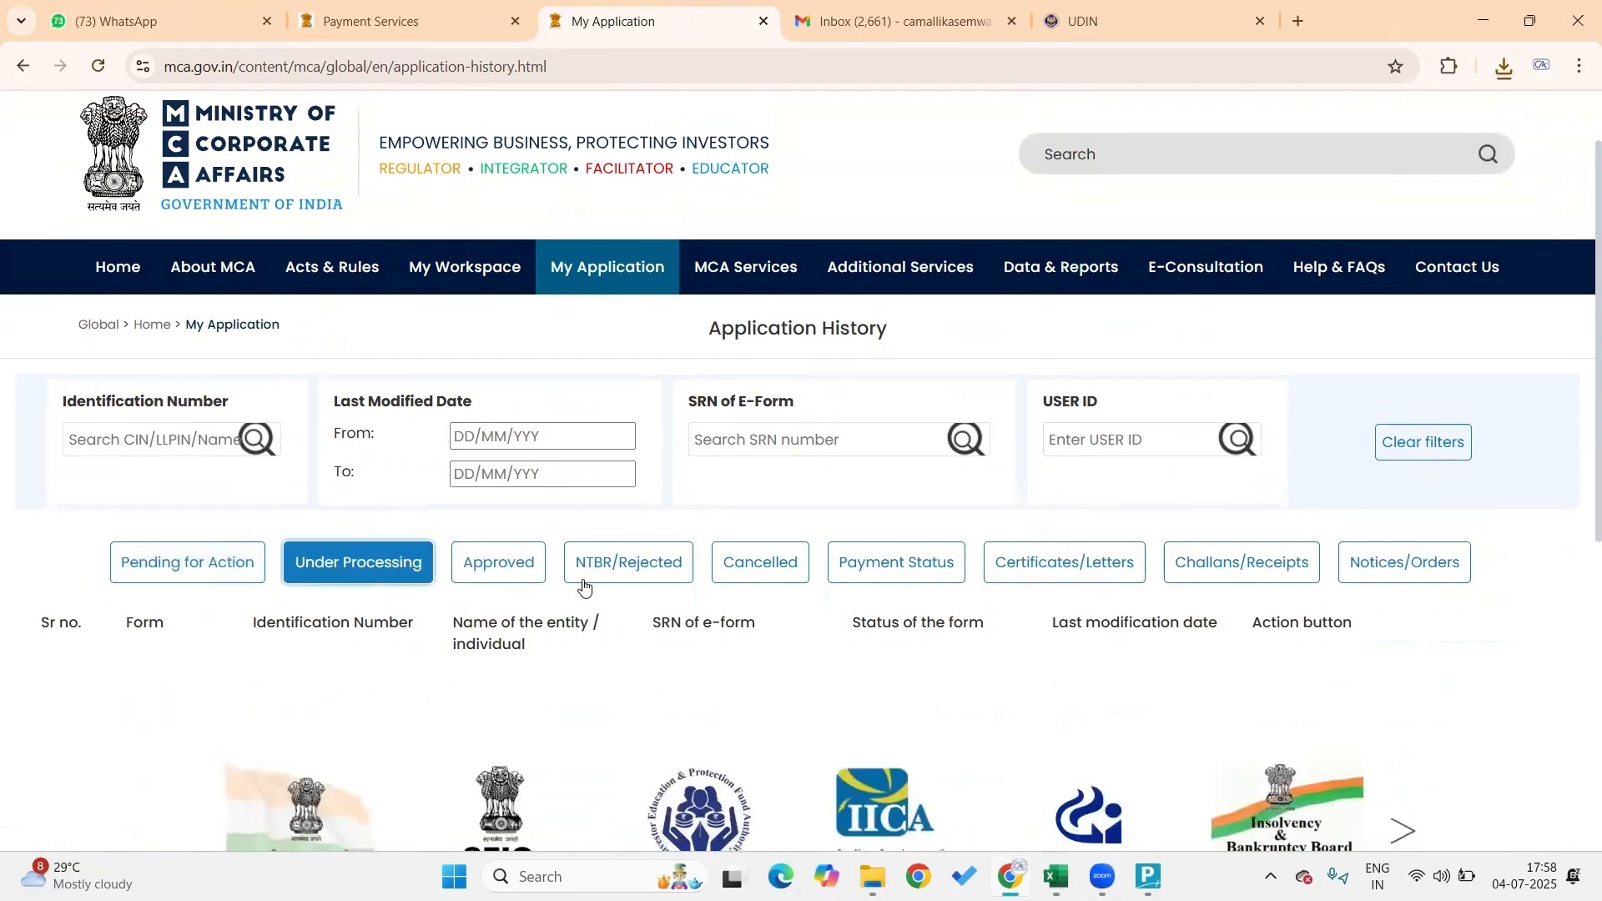
click(503, 567)
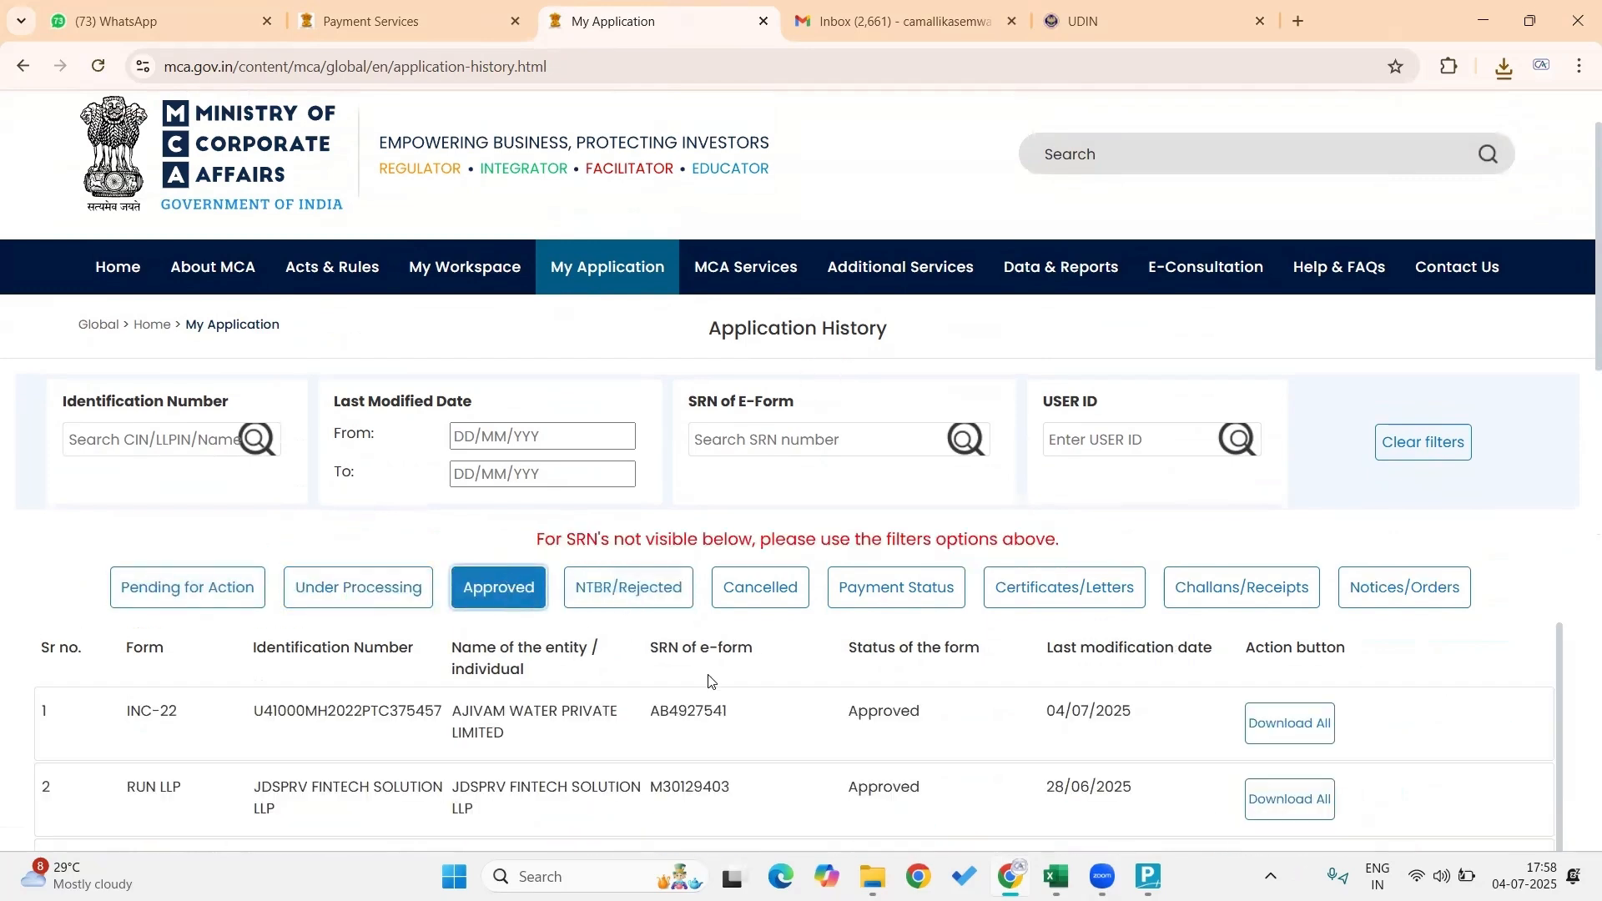
scroll(735, 722, down, 2)
scroll(735, 722, up, 2)
scroll(1187, 452, down, 4)
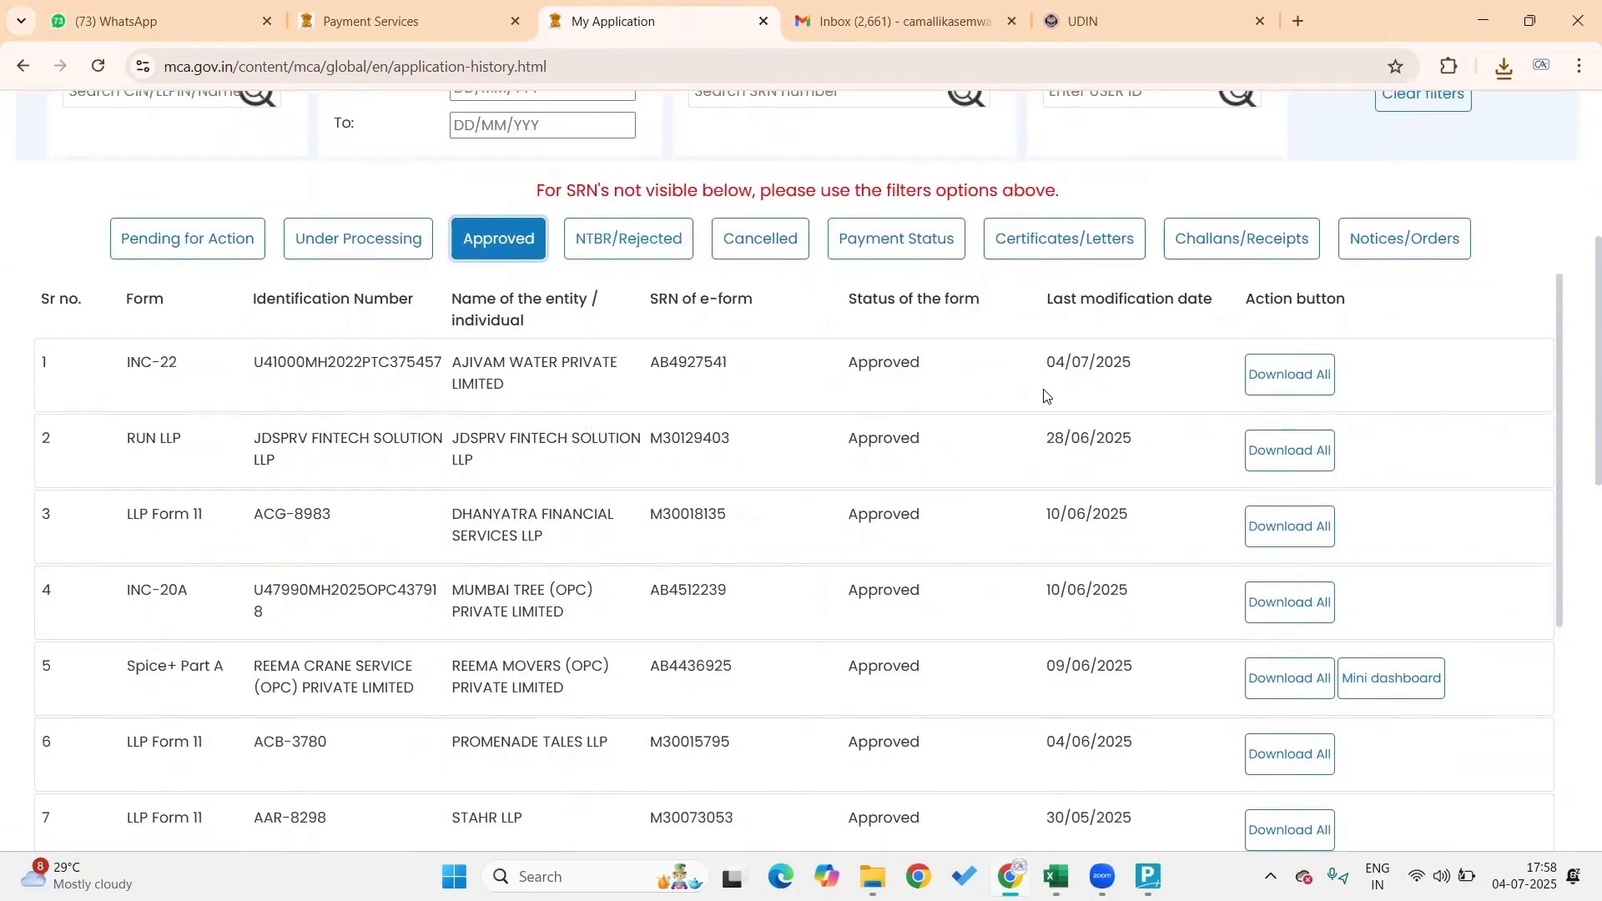
key(super+d)
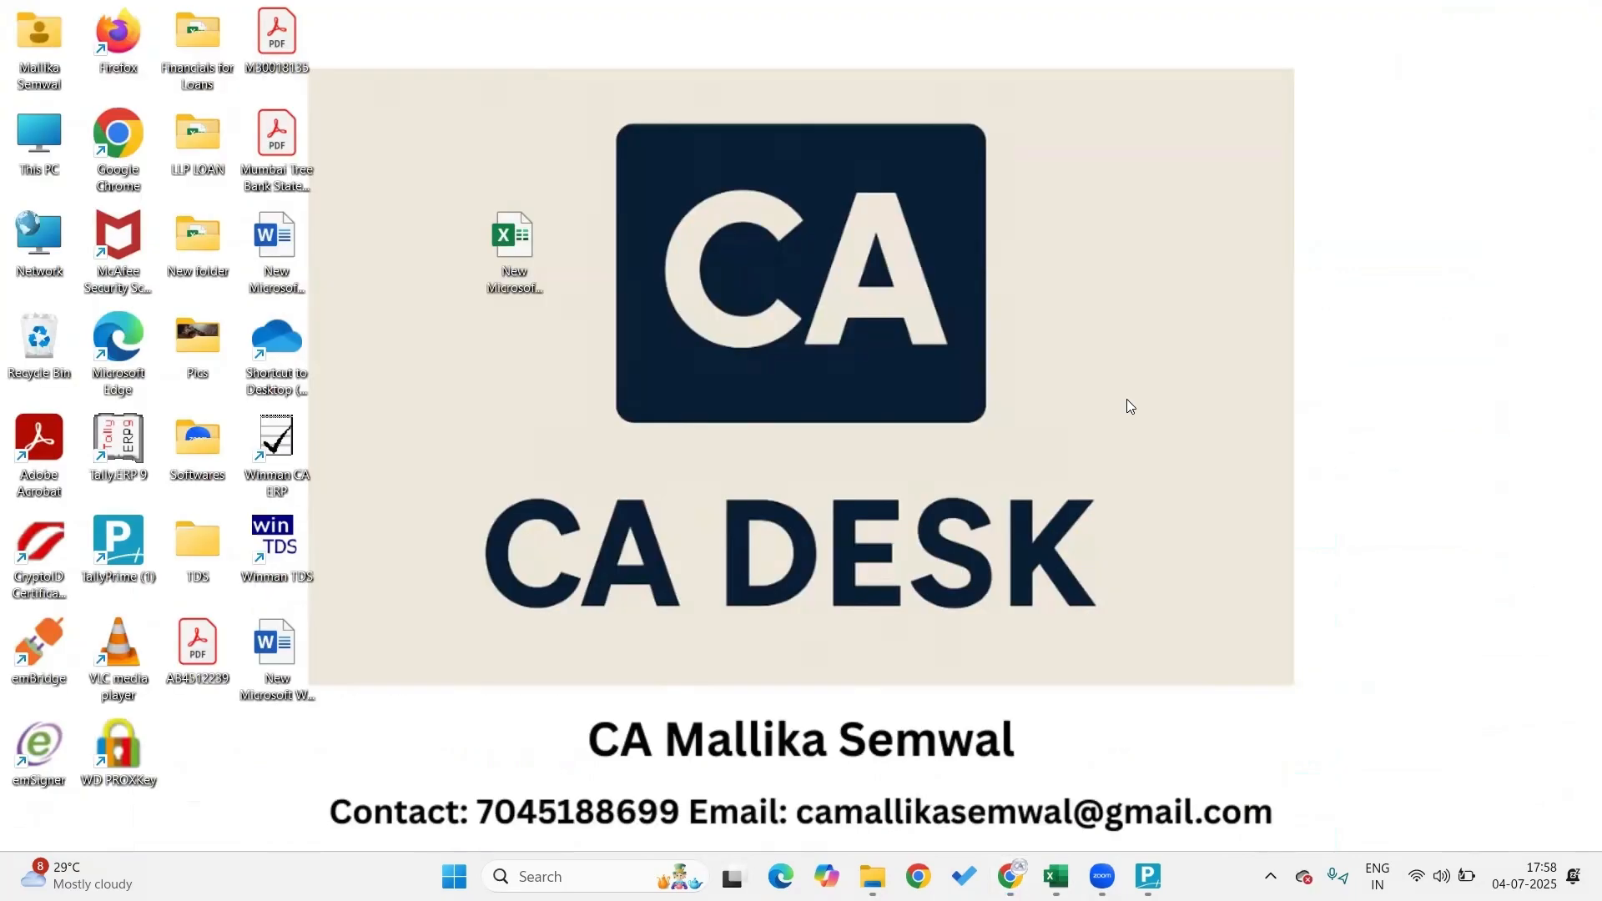